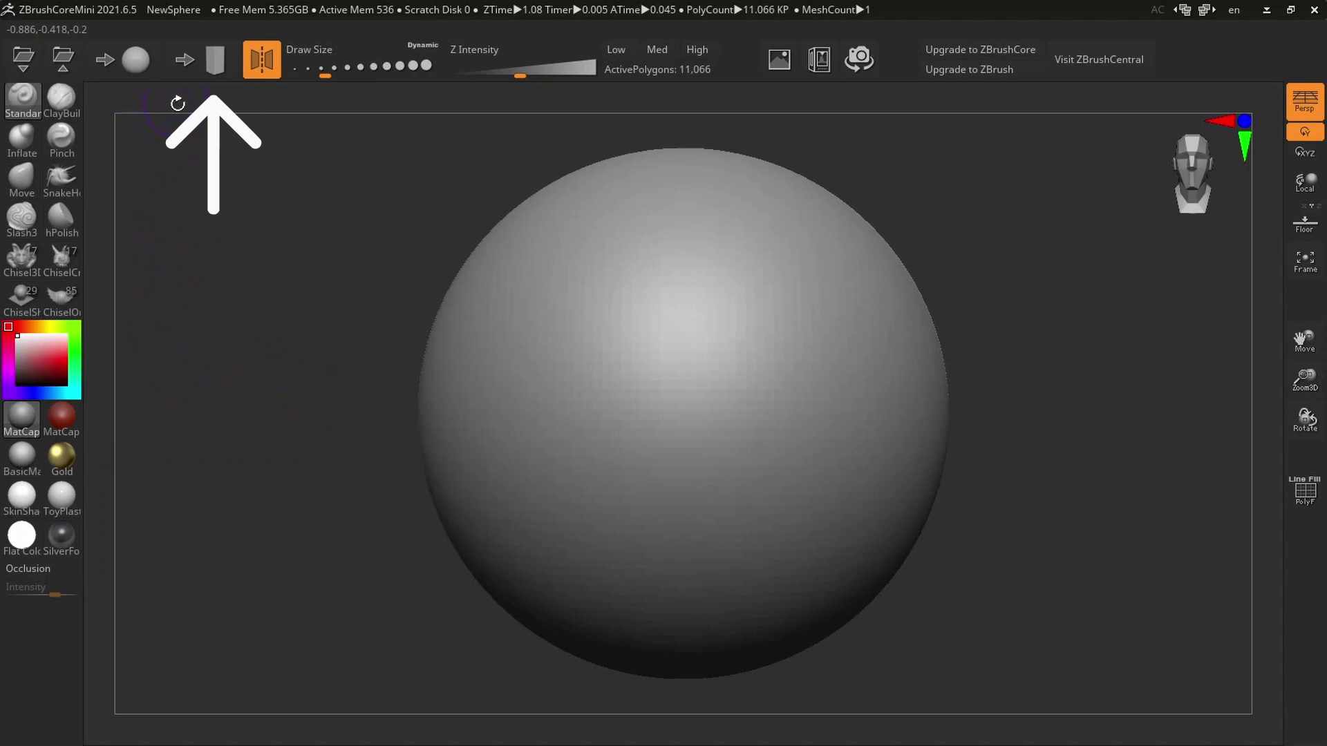
Create a new stone block project and replace it with a new sphere project, discarding the changes both times
click(211, 63)
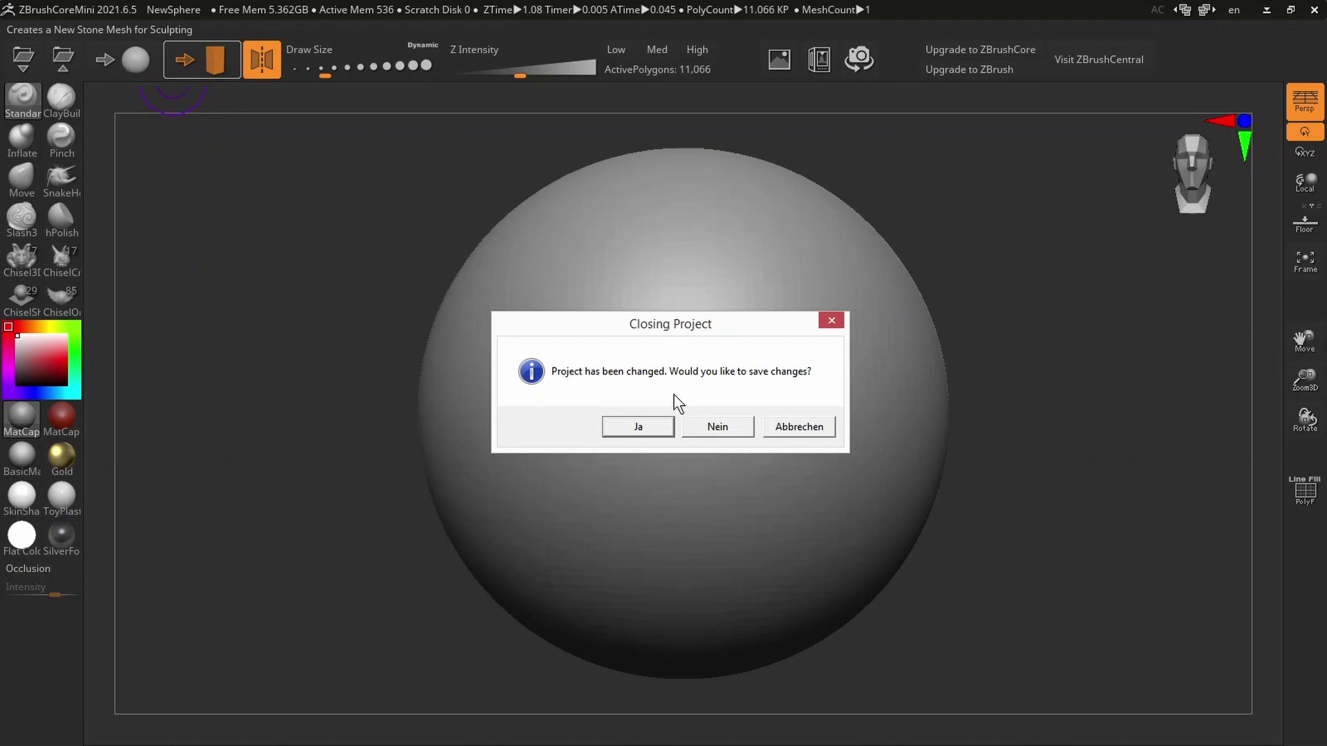
click(711, 426)
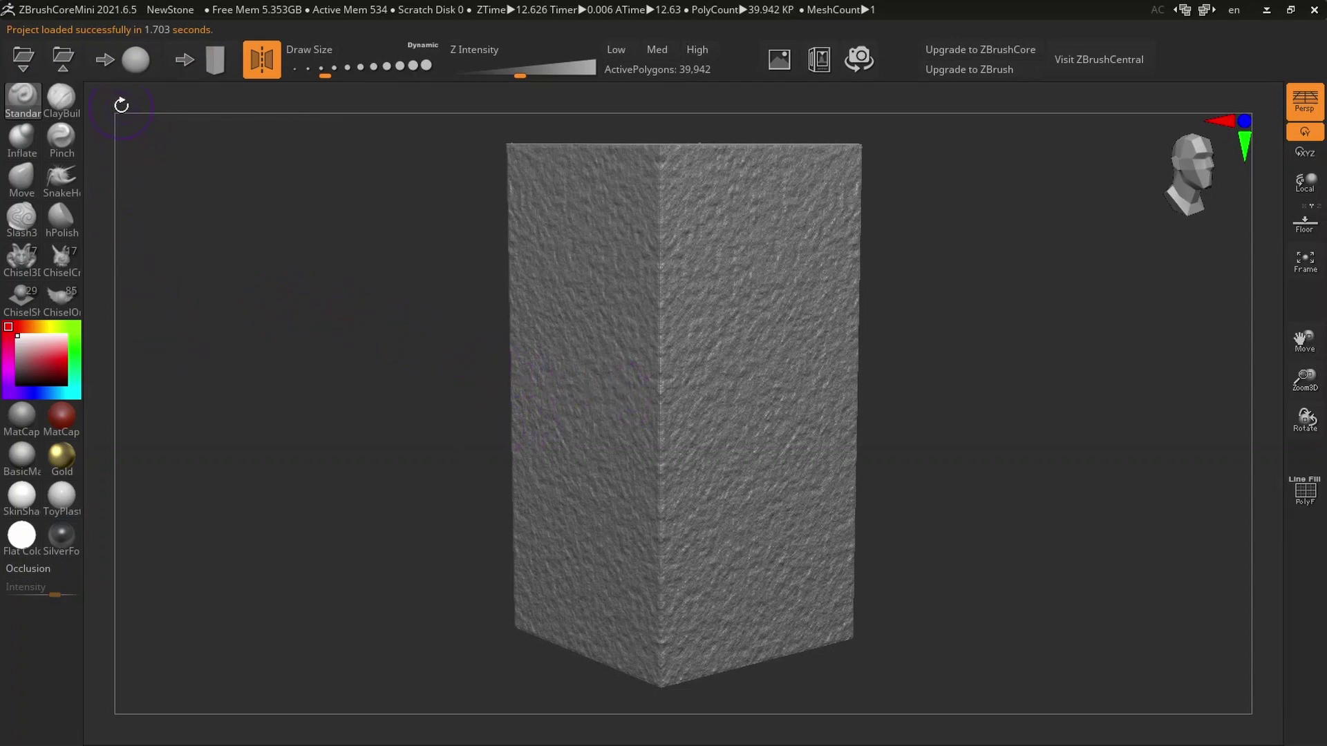
click(131, 69)
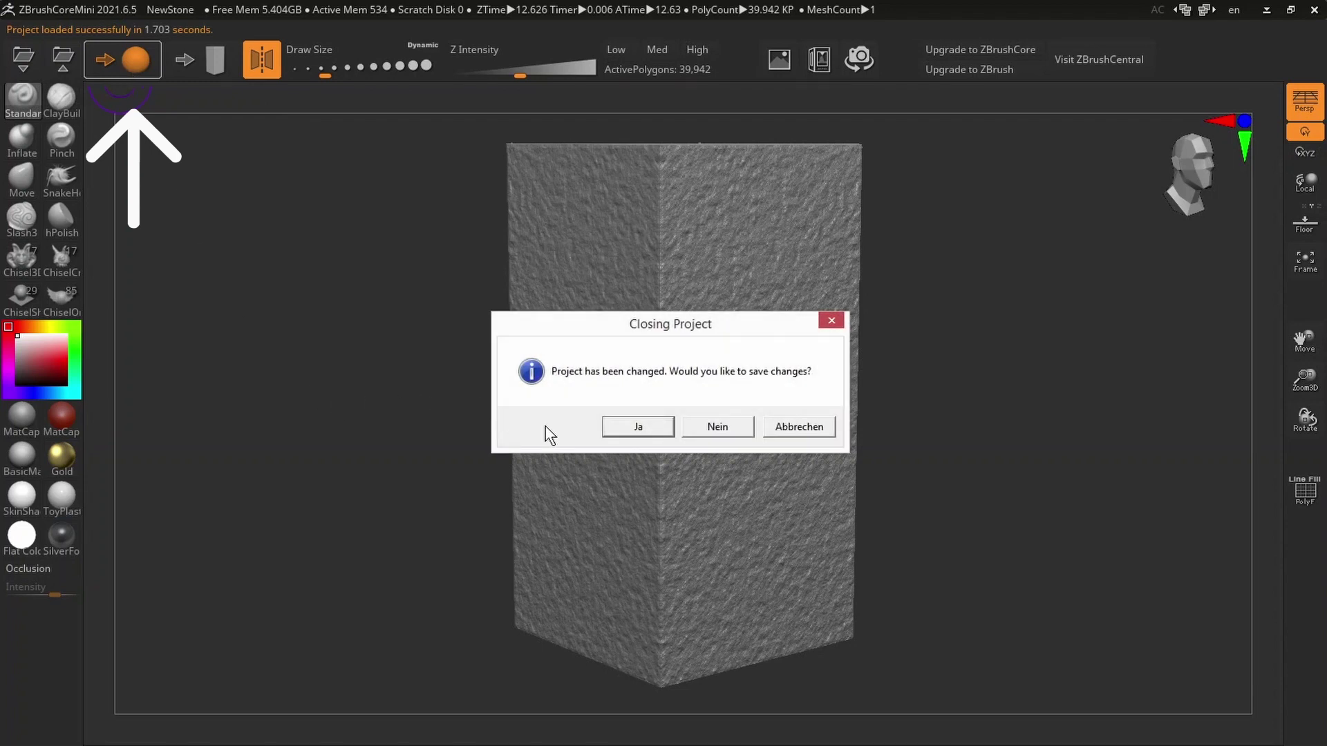
click(722, 426)
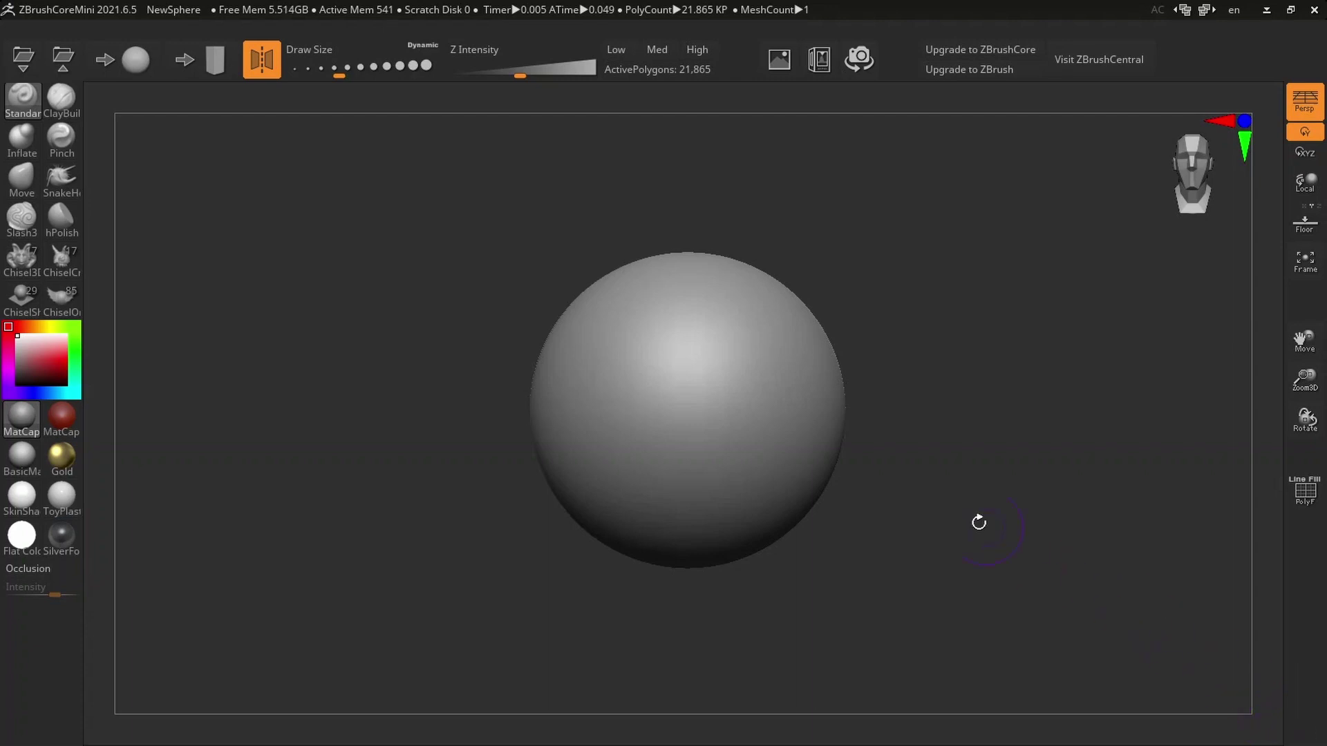
Sculpt mirrored bumps across the front of the sphere with the Standard brush
mouse_move(657, 304)
mouse_down()
mouse_move(775, 320)
mouse_move(657, 441)
mouse_move(732, 483)
mouse_move(752, 528)
mouse_move(616, 483)
mouse_move(567, 336)
mouse_up()
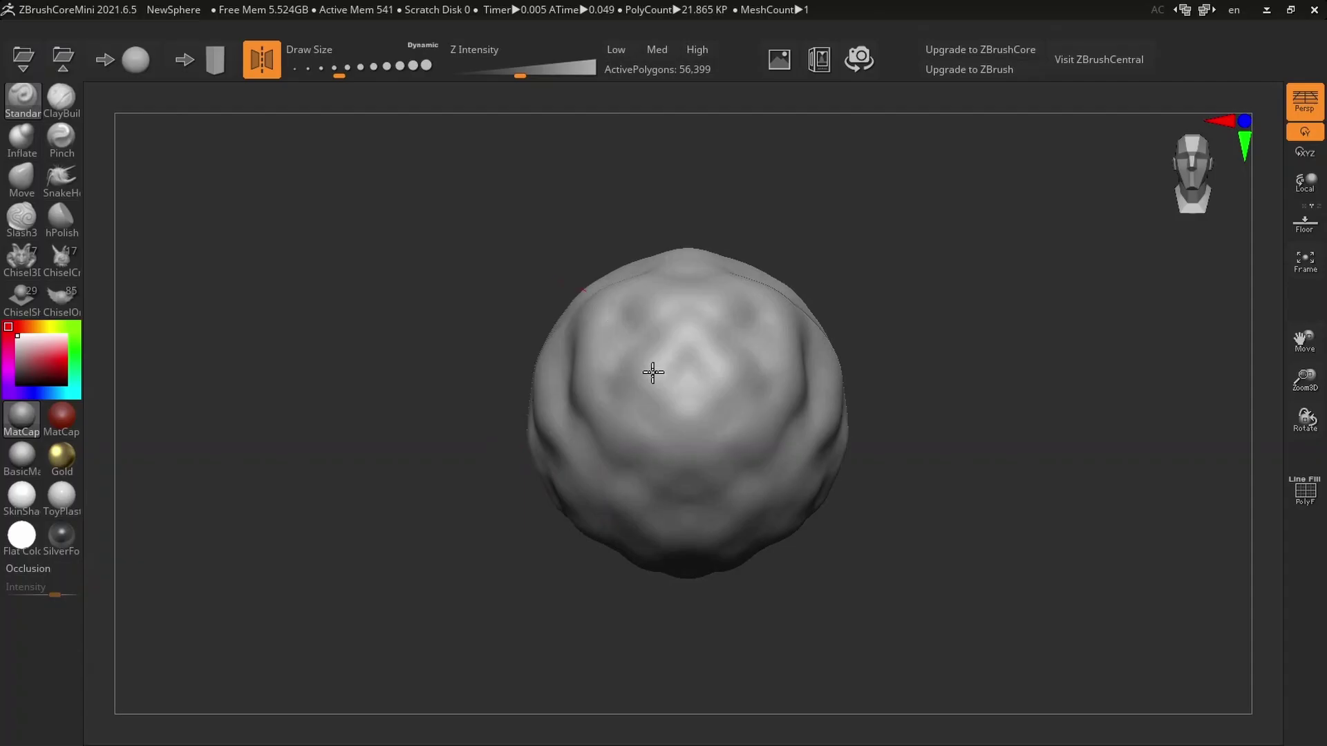
mouse_move(651, 370)
mouse_down()
mouse_move(687, 260)
mouse_move(817, 278)
mouse_move(604, 394)
mouse_move(636, 379)
mouse_move(791, 468)
mouse_move(756, 417)
mouse_move(714, 400)
mouse_up()
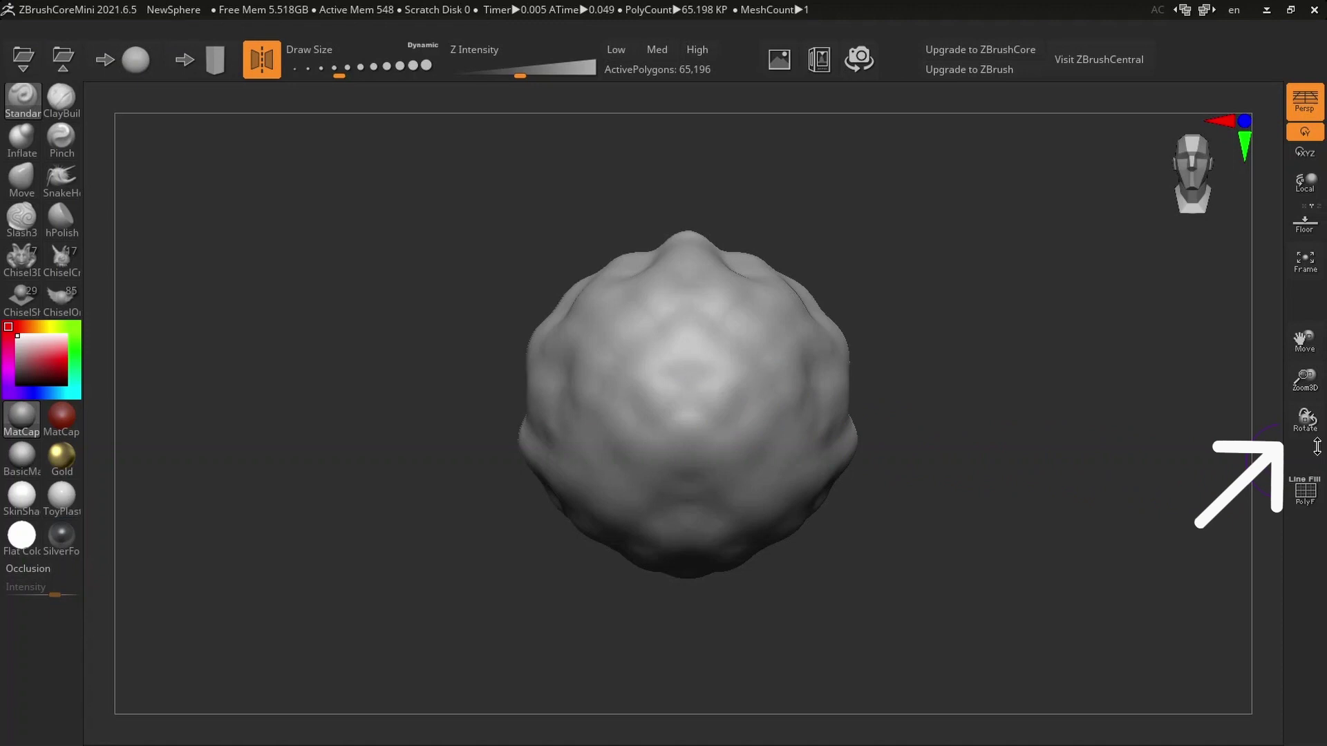
Orbit around the sculpted sphere to examine its front and sides
drag(1308, 423, 1146, 407)
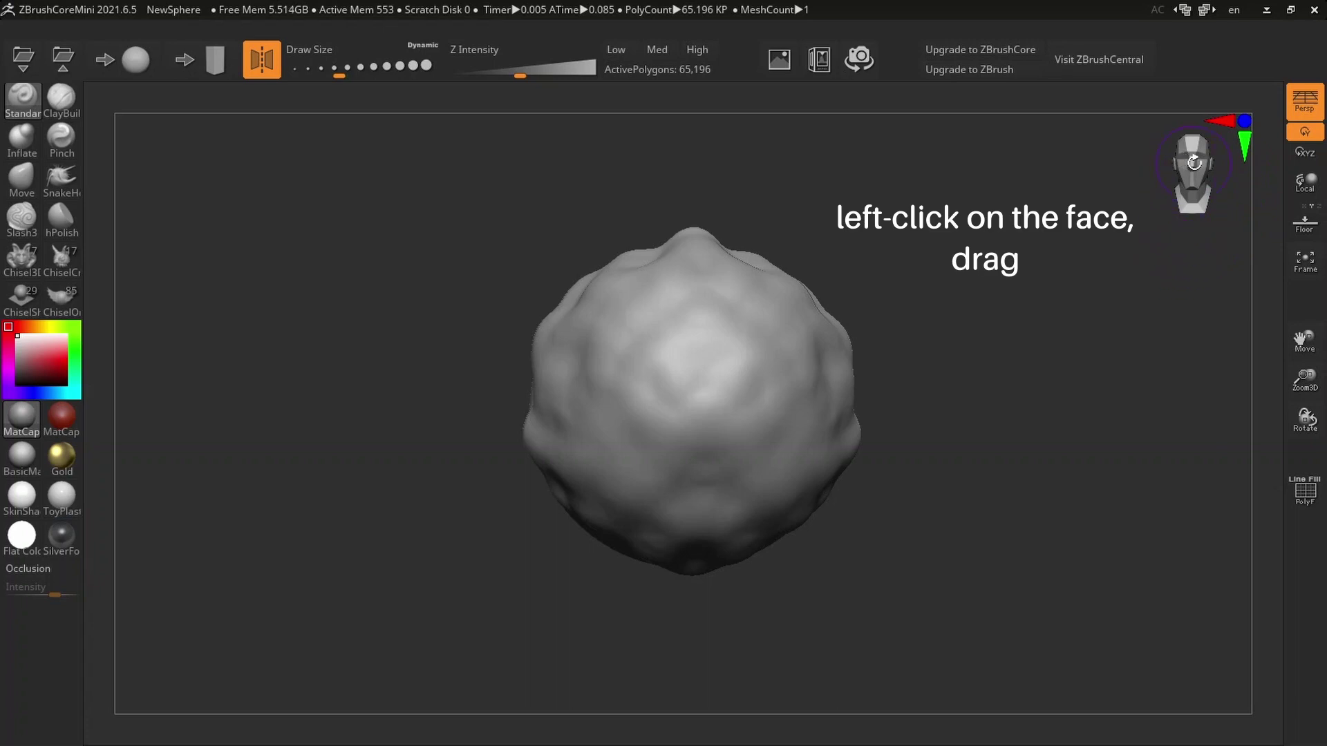
drag(1194, 163, 1188, 108)
click(1194, 176)
click(1196, 181)
click(1200, 184)
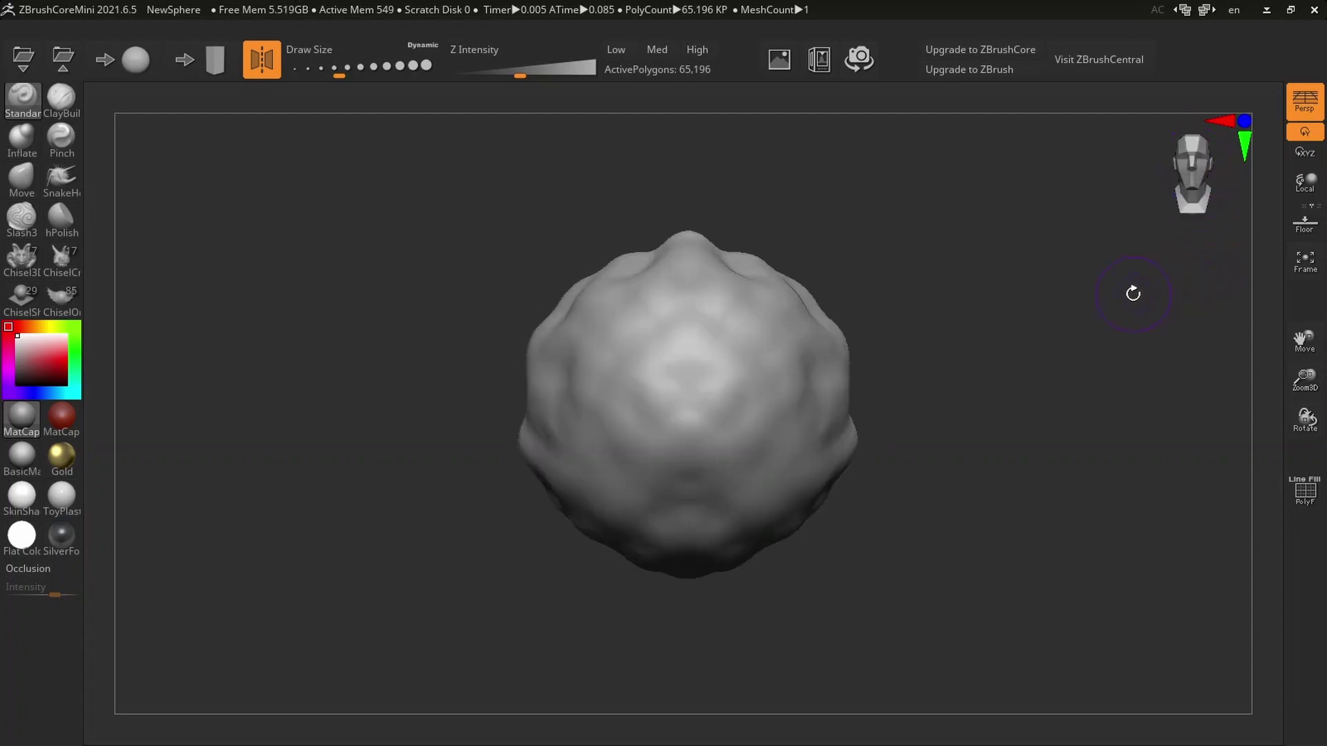
mouse_move(1113, 302)
mouse_down()
mouse_move(1071, 317)
mouse_move(947, 302)
mouse_move(909, 278)
mouse_move(906, 189)
mouse_move(991, 201)
mouse_move(1036, 281)
mouse_move(1043, 382)
mouse_move(1076, 427)
mouse_move(1115, 366)
mouse_move(1110, 305)
mouse_move(1135, 296)
mouse_up()
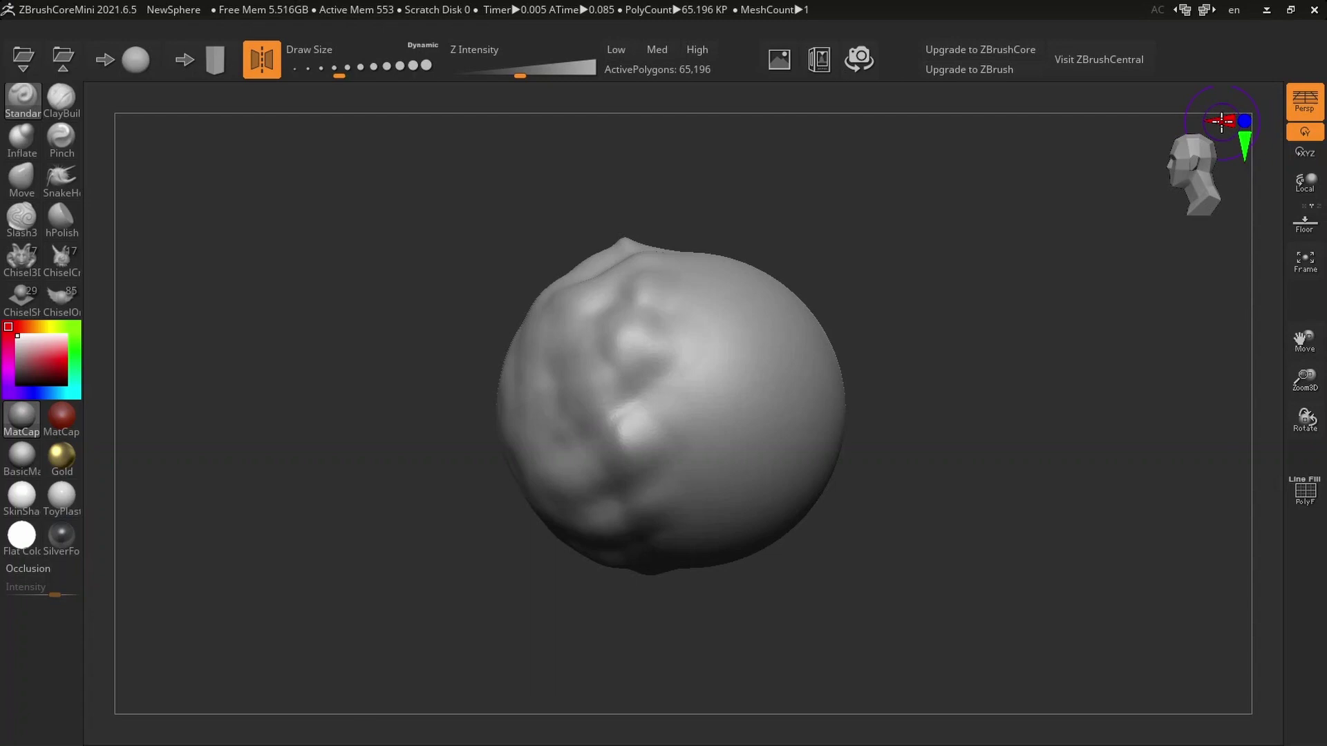
Examine the sculpted sphere in axis-aligned views from both sides, the front and along the vertical axis, and orbit around it
click(1242, 52)
click(1242, 51)
click(1242, 52)
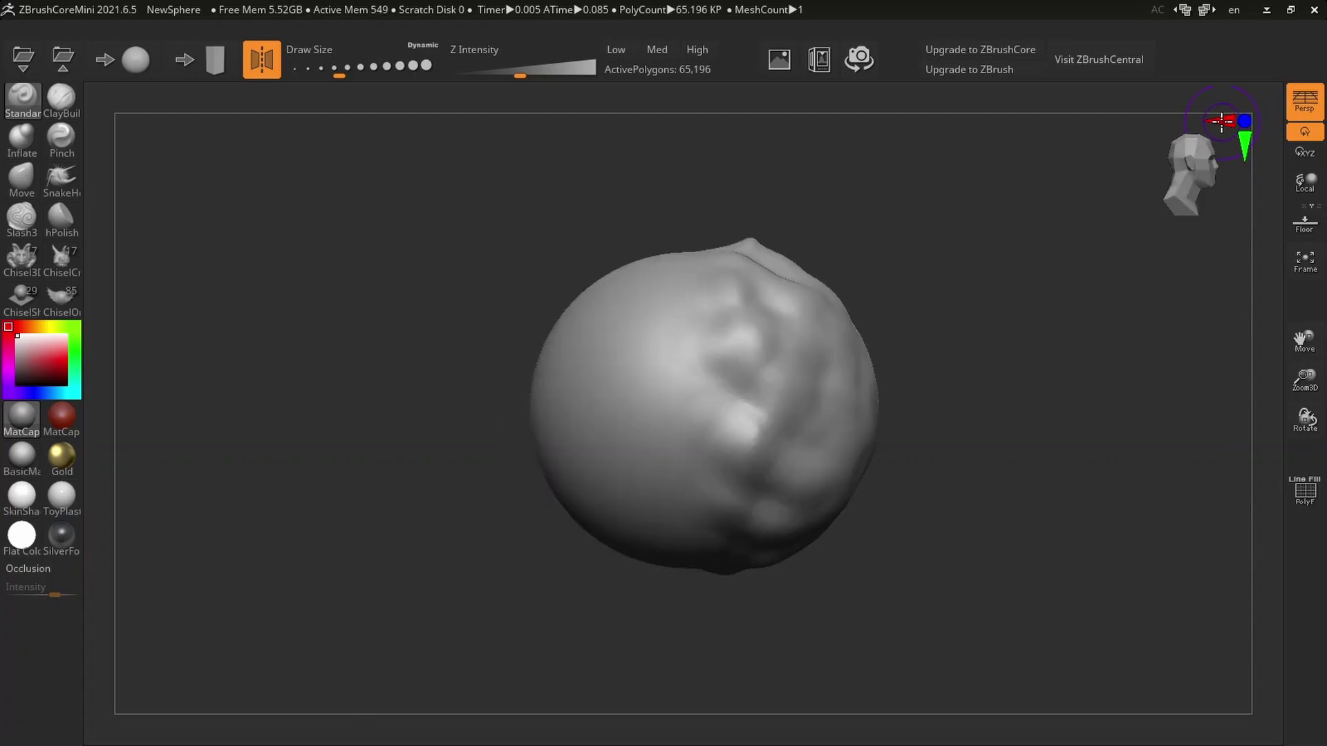
click(1222, 122)
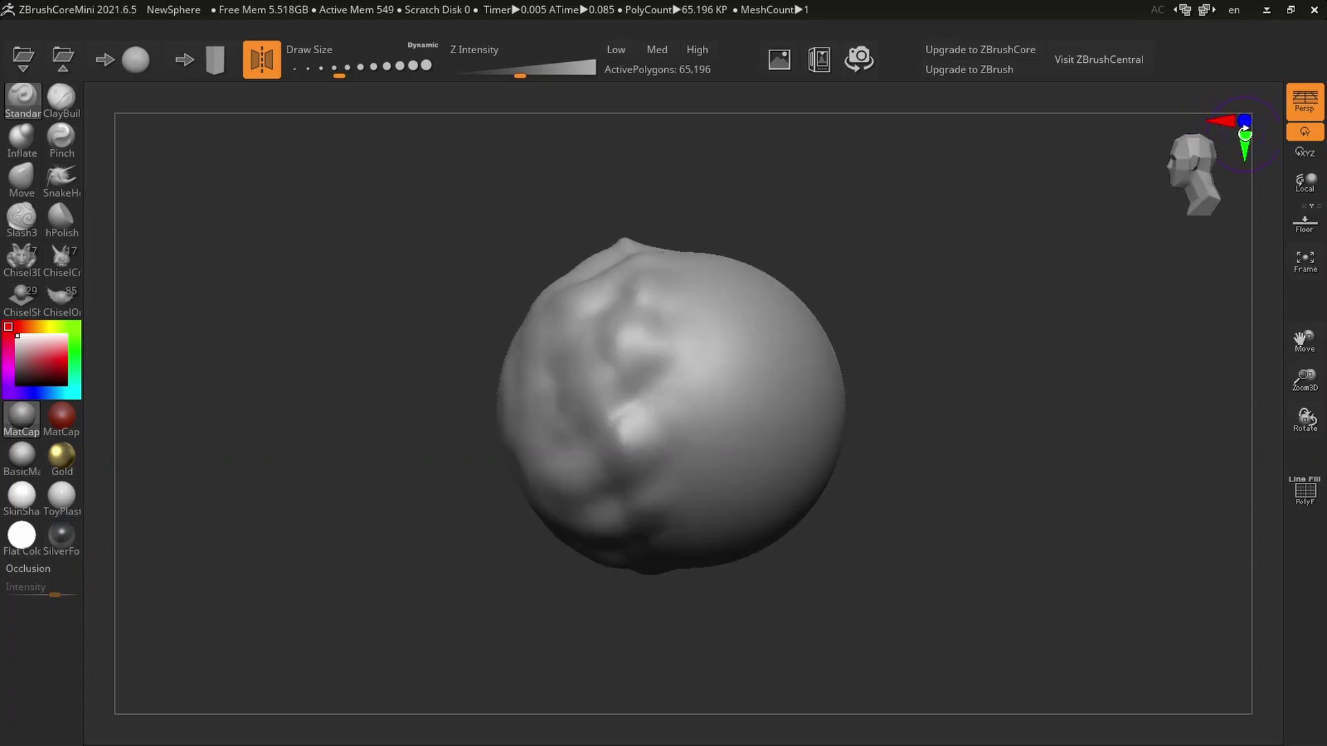
click(1245, 121)
click(1245, 146)
click(1245, 145)
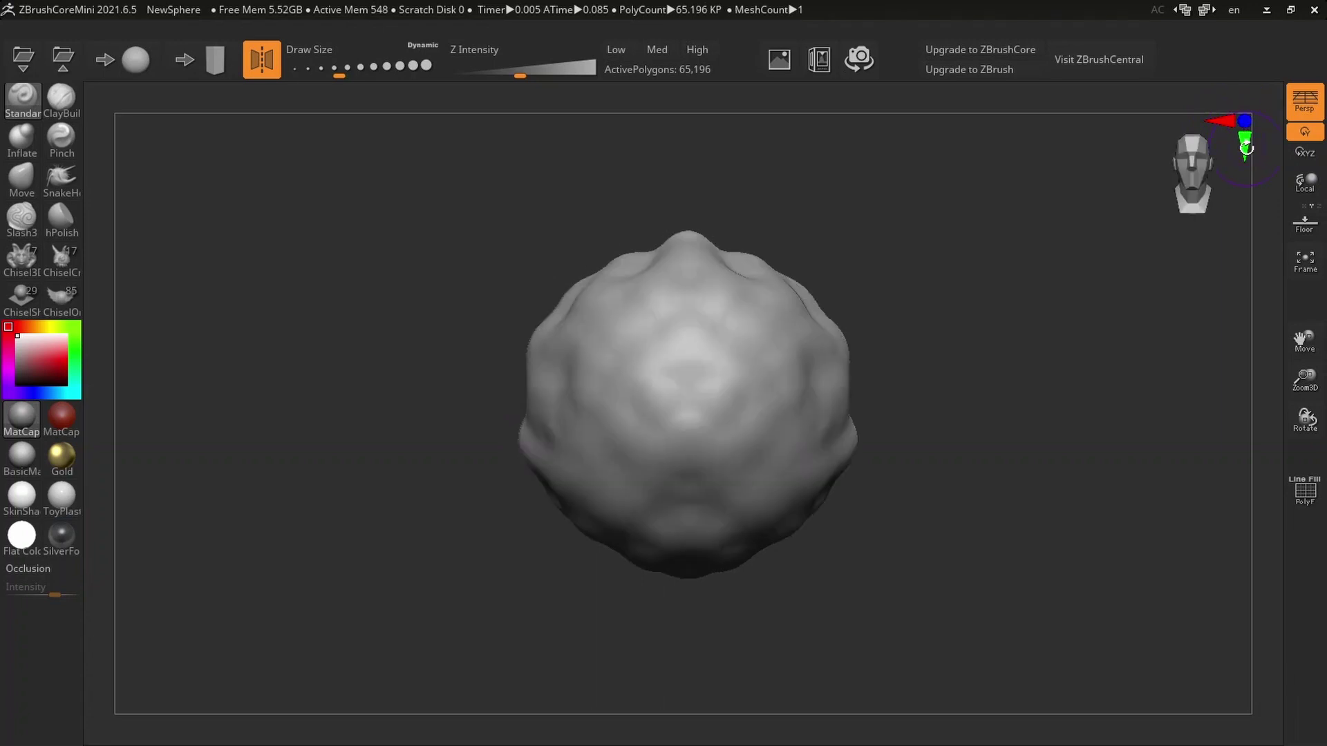
click(1245, 146)
click(1245, 147)
click(1245, 146)
click(1245, 146)
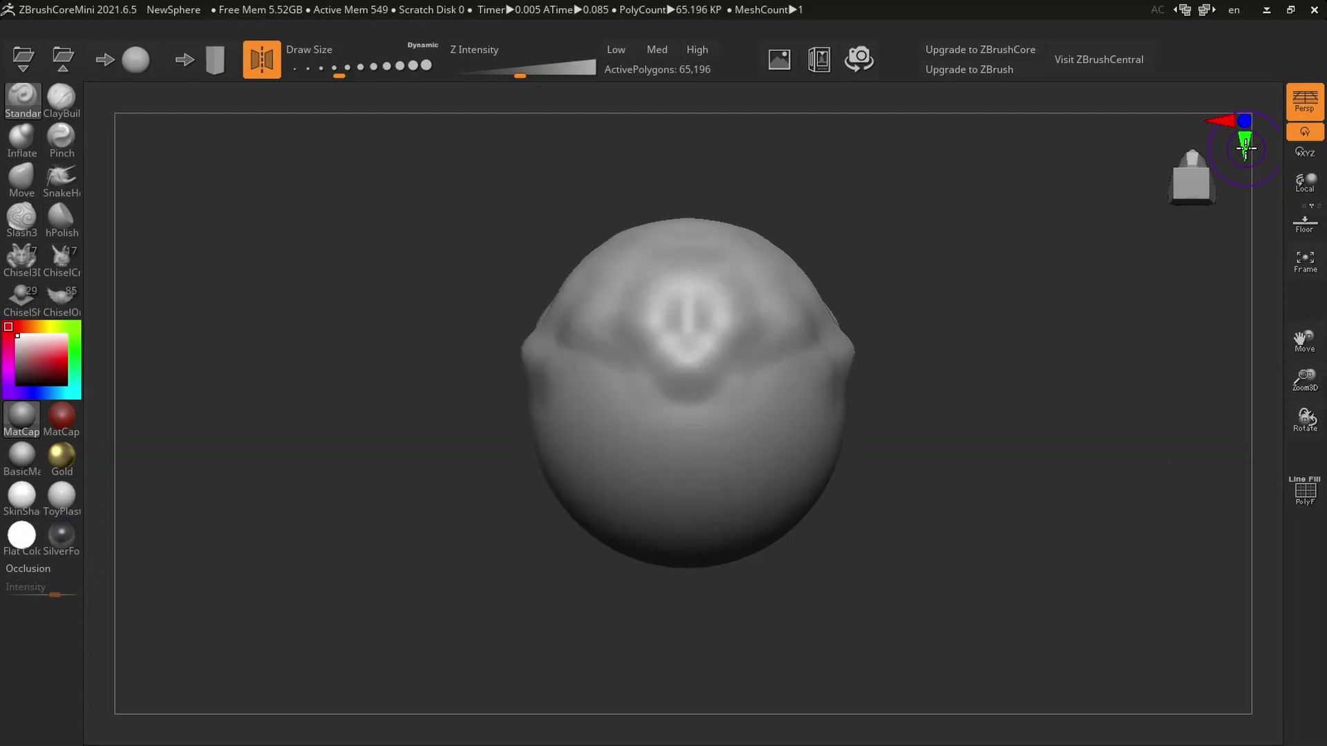
click(1245, 147)
drag(1228, 435, 1206, 435)
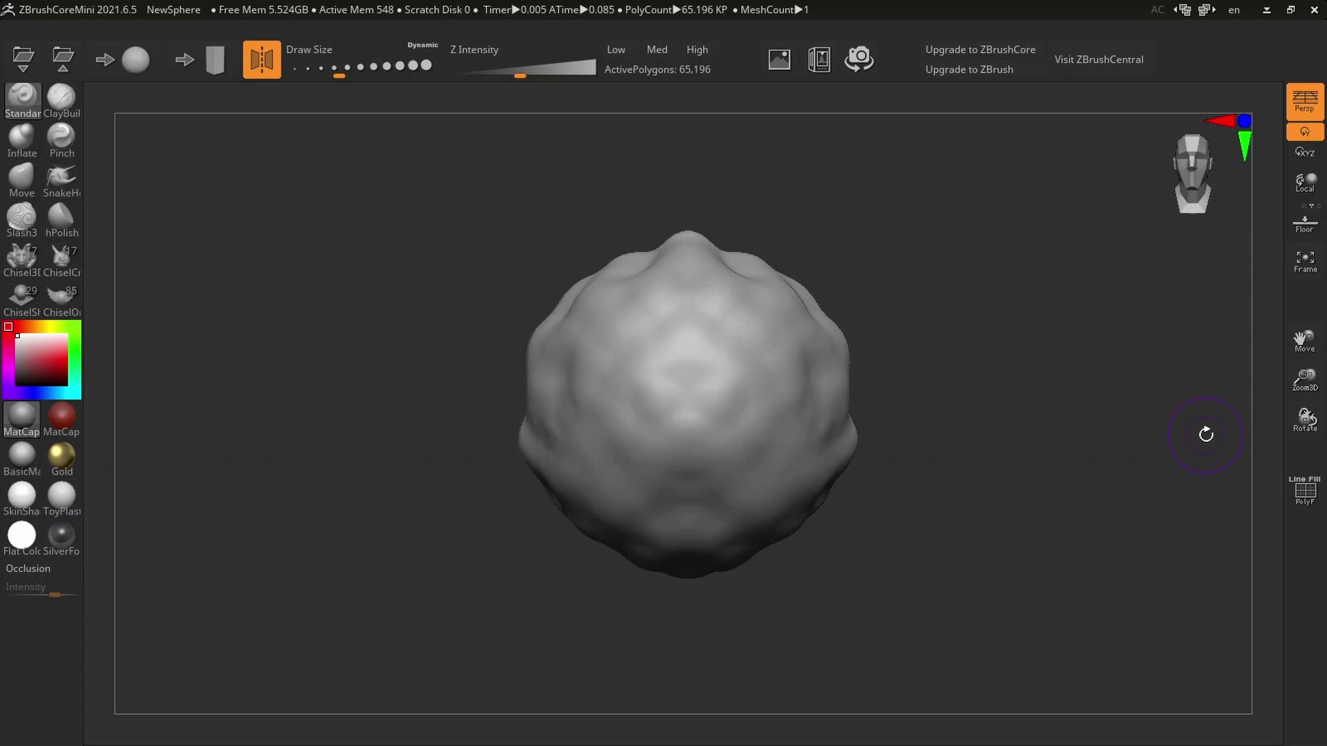
mouse_move(1244, 435)
mouse_down()
mouse_move(1158, 412)
mouse_move(1134, 228)
mouse_move(1155, 364)
mouse_up()
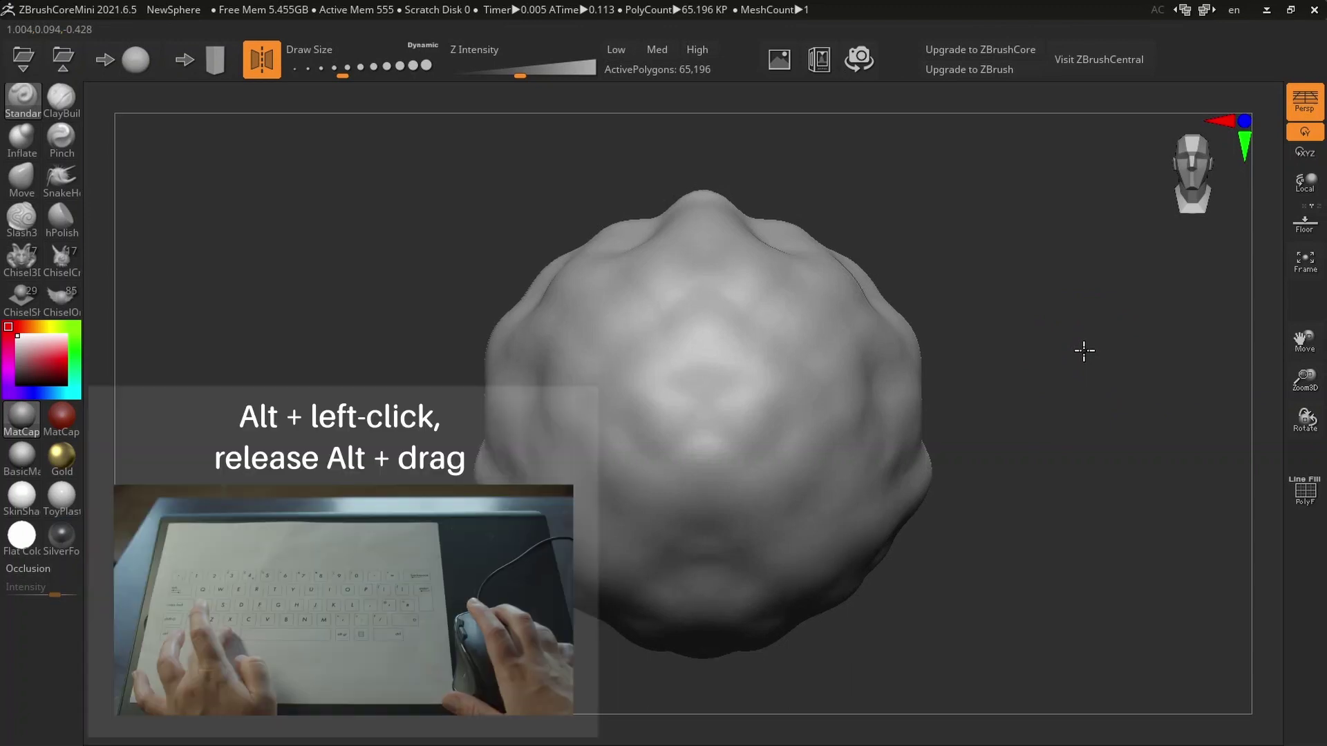
Zoom in and out on the sculpted sphere
mouse_move(1083, 351)
alt+mouse_down()
mouse_move(1069, 408)
mouse_move(1081, 527)
mouse_move(1075, 290)
mouse_move(1075, 542)
mouse_move(1075, 325)
mouse_move(1074, 342)
alt+mouse_up()
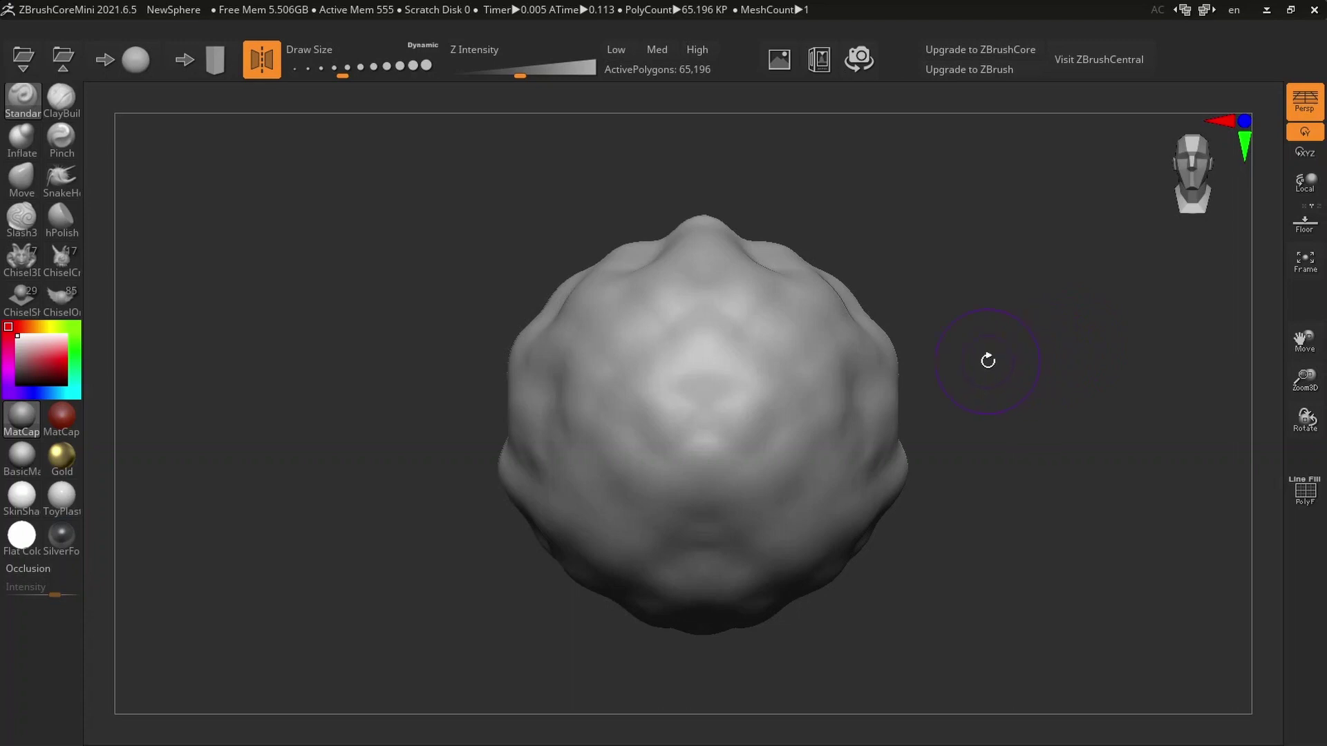
click(1312, 381)
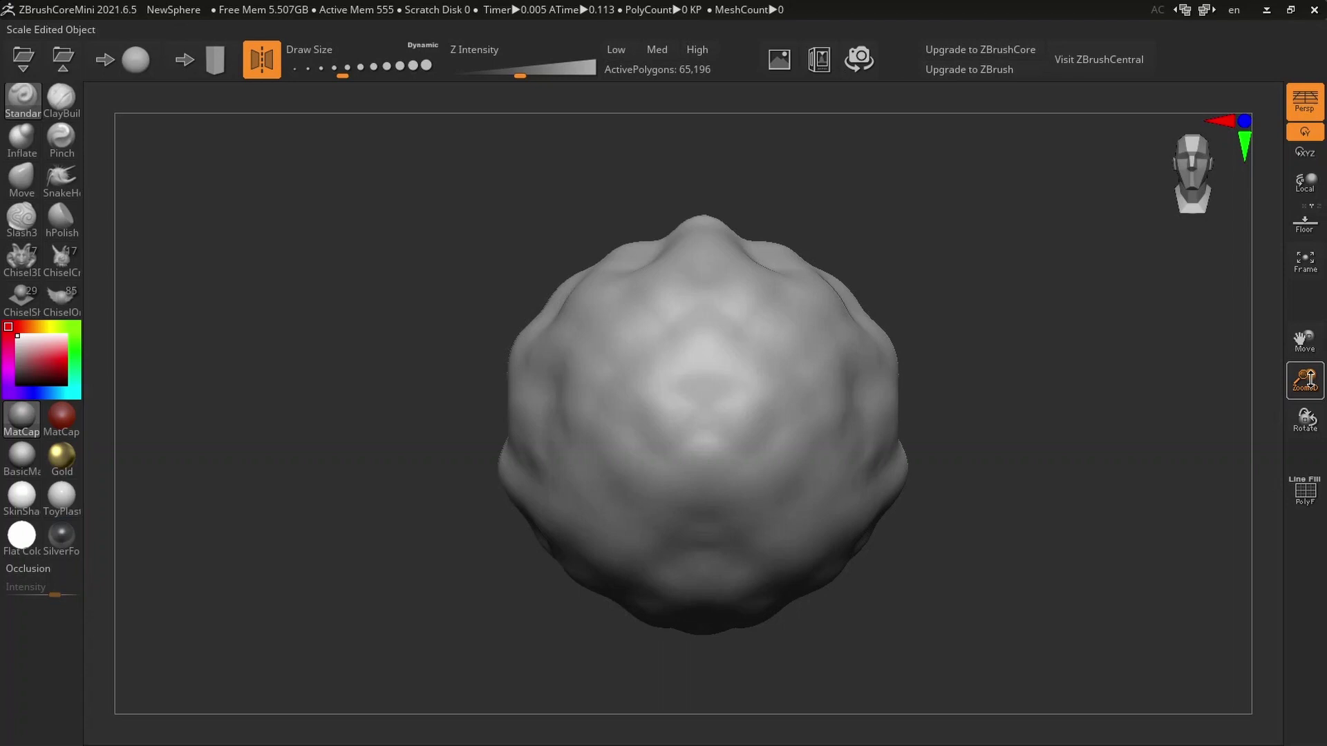
drag(1308, 378, 1289, 333)
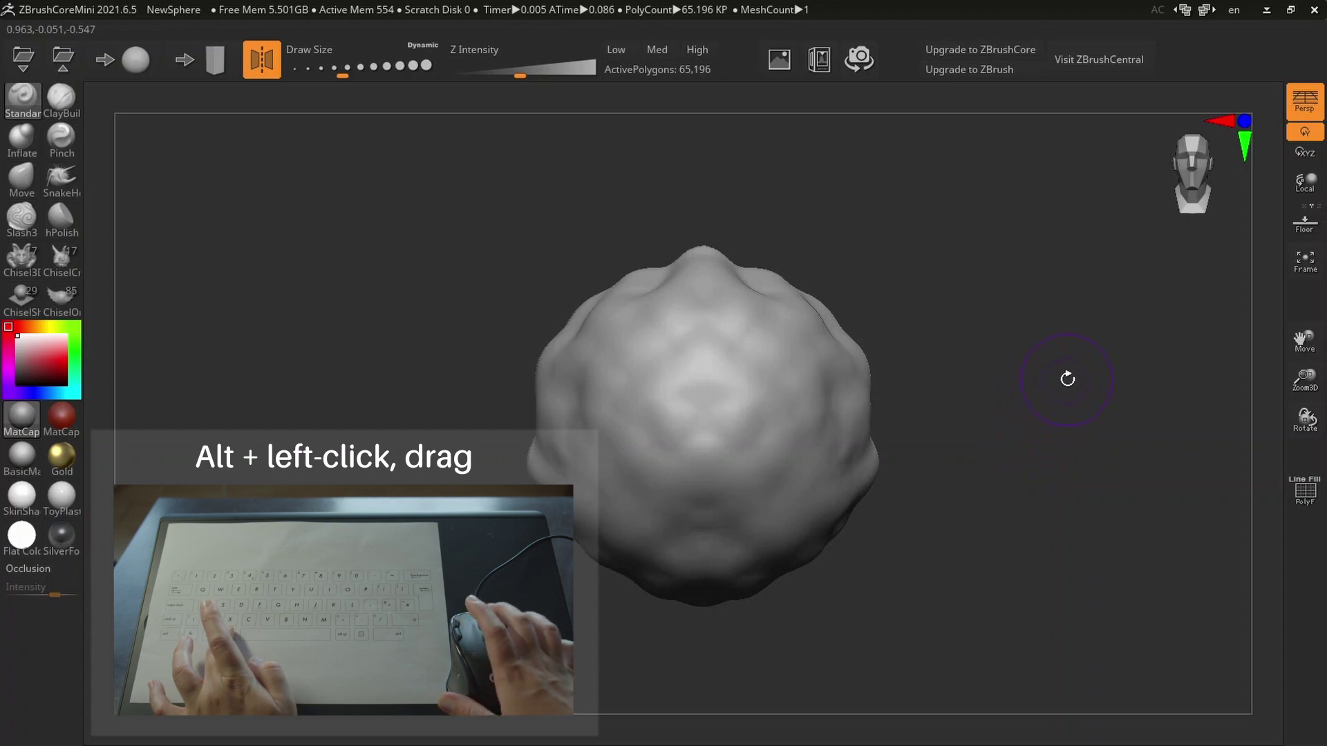
Pan the sculpted sphere around the canvas and fit the mesh to the view
mouse_move(1055, 379)
alt+mouse_down()
mouse_move(1057, 394)
mouse_move(649, 264)
mouse_move(1133, 251)
mouse_move(989, 509)
mouse_move(687, 403)
mouse_move(442, 504)
alt+mouse_up()
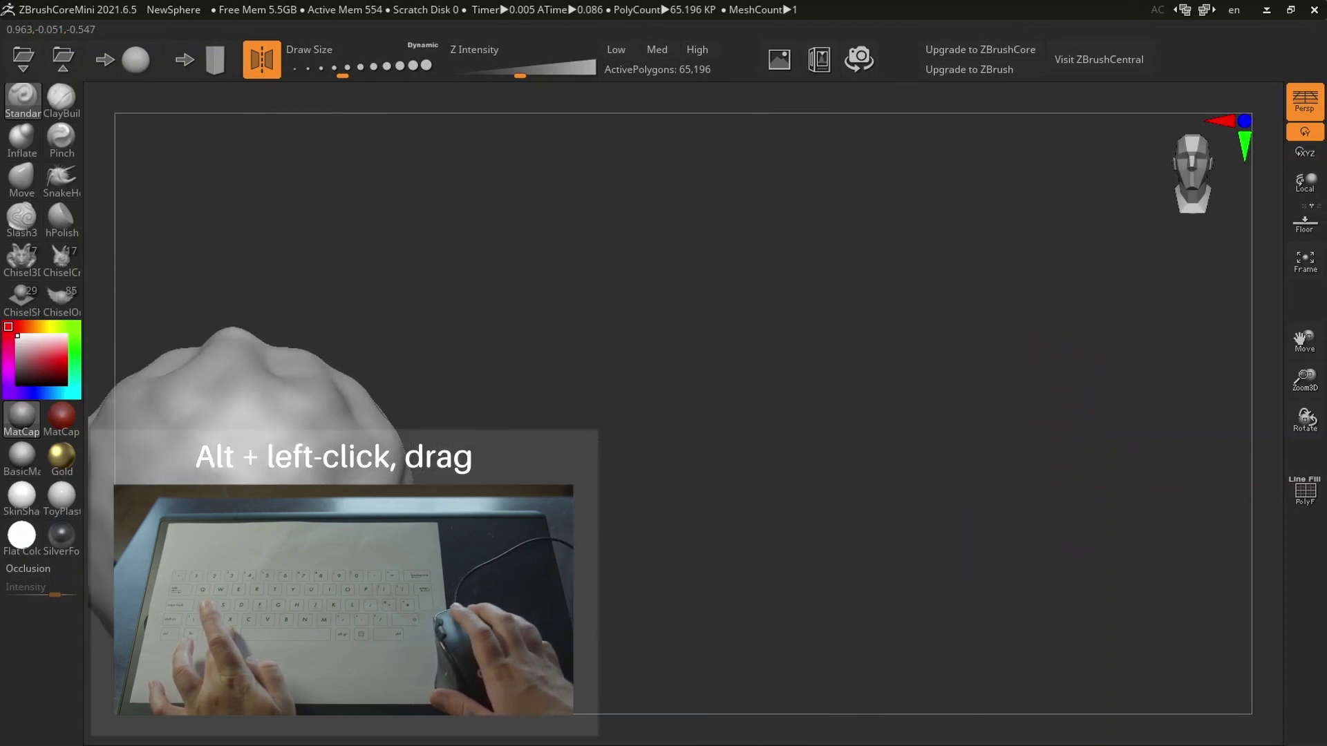
mouse_move(903, 415)
alt+mouse_down()
mouse_move(1113, 533)
mouse_move(1246, 272)
mouse_move(676, 240)
mouse_move(619, 417)
mouse_move(1001, 329)
mouse_move(968, 358)
alt+mouse_up()
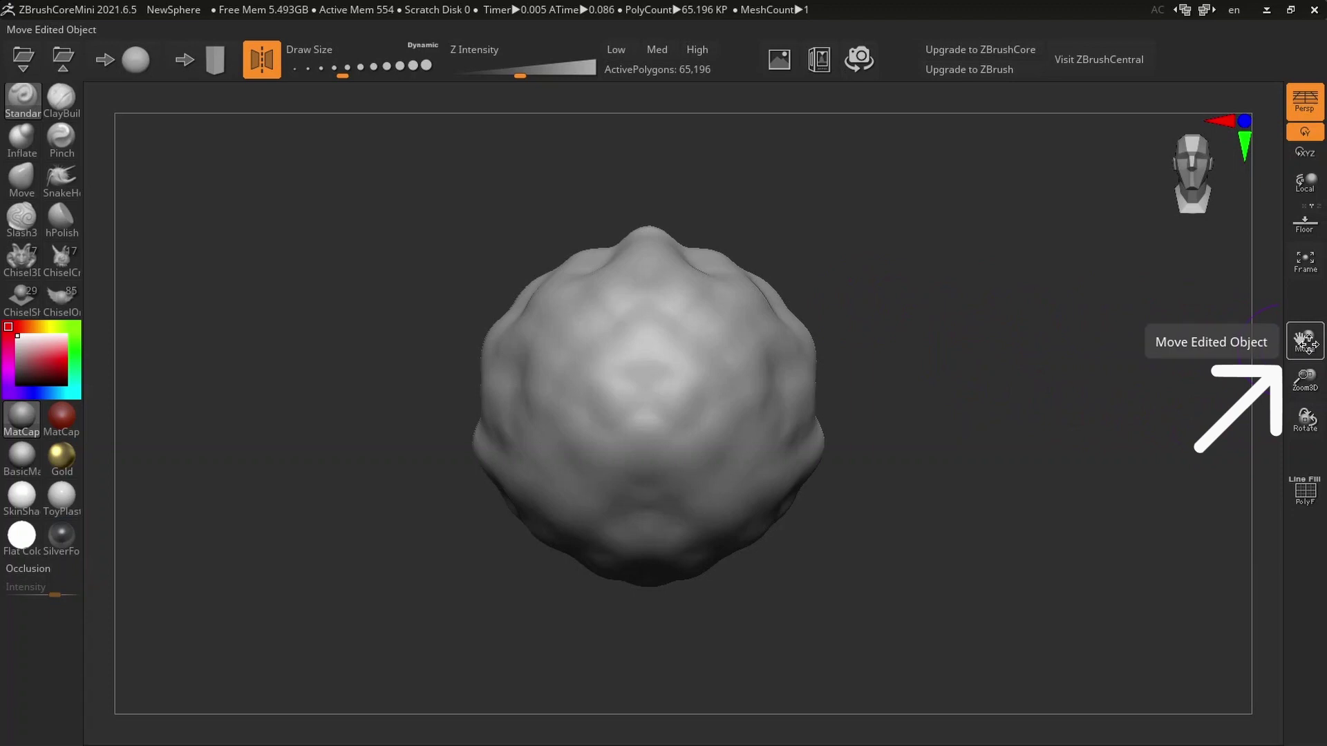
mouse_move(1304, 341)
mouse_down()
mouse_move(1258, 338)
mouse_move(1228, 356)
mouse_move(1282, 335)
mouse_move(1238, 326)
mouse_move(1184, 350)
mouse_move(1227, 360)
mouse_move(1231, 260)
mouse_move(1320, 342)
mouse_move(924, 417)
mouse_move(1318, 420)
mouse_move(1310, 308)
mouse_move(1276, 325)
mouse_move(1250, 373)
mouse_move(1302, 345)
mouse_move(1252, 387)
mouse_move(1312, 415)
mouse_move(1158, 290)
mouse_move(1255, 349)
mouse_move(1209, 219)
mouse_move(1307, 445)
mouse_move(1289, 374)
mouse_move(1299, 346)
mouse_move(1108, 361)
mouse_move(1102, 322)
mouse_move(1169, 353)
mouse_move(1134, 302)
mouse_move(1188, 323)
mouse_move(1161, 320)
mouse_up()
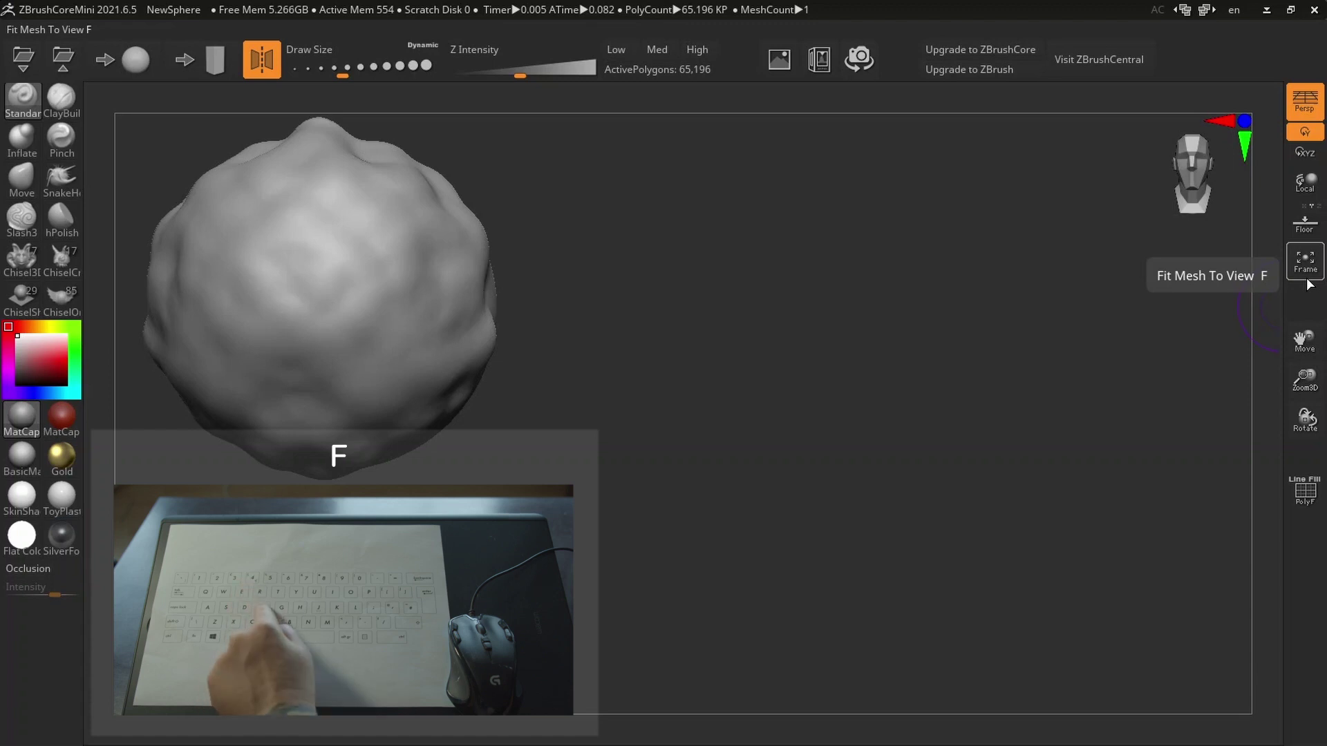
key(f)
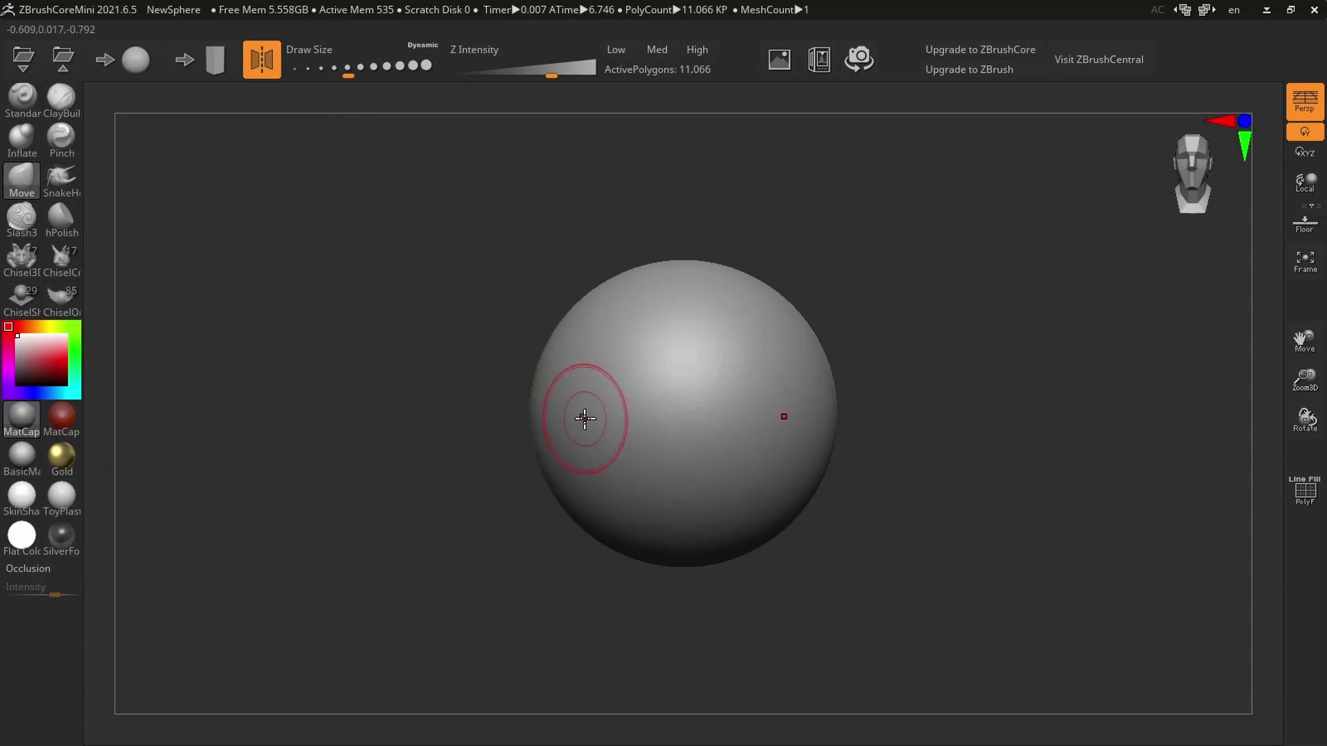
Pull mirrored spikes out of the plain sphere with the Move brush, and undo and redo the strokes
mouse_move(571, 414)
mouse_down()
mouse_move(482, 402)
mouse_move(489, 373)
mouse_up()
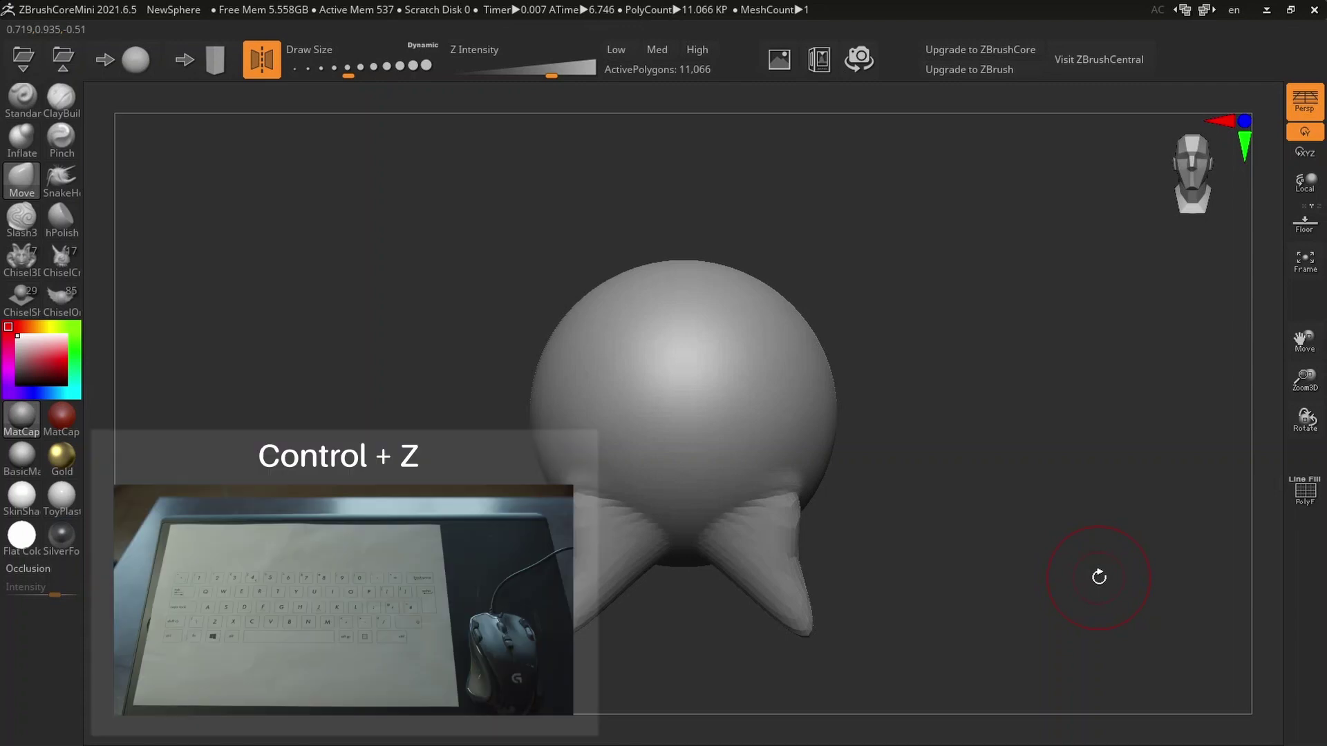
key(ctrl+z)
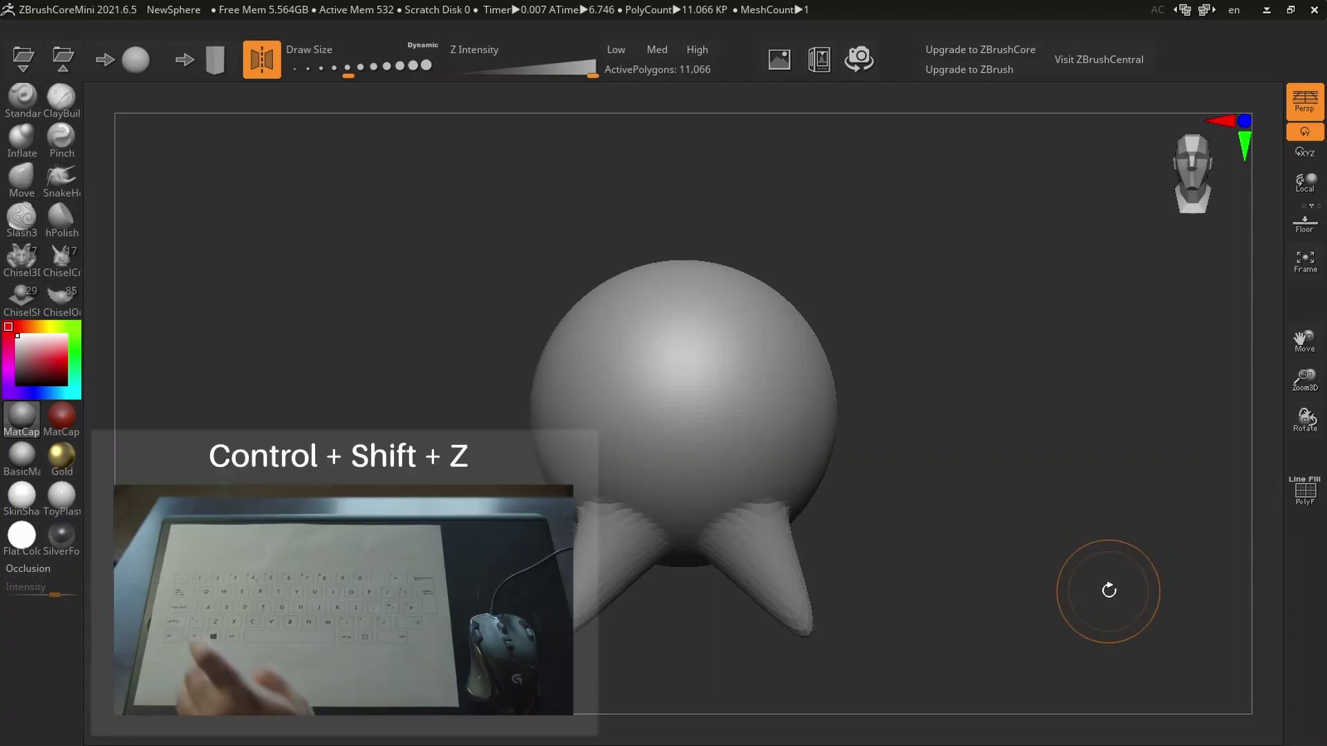
key(ctrl+shift+z)
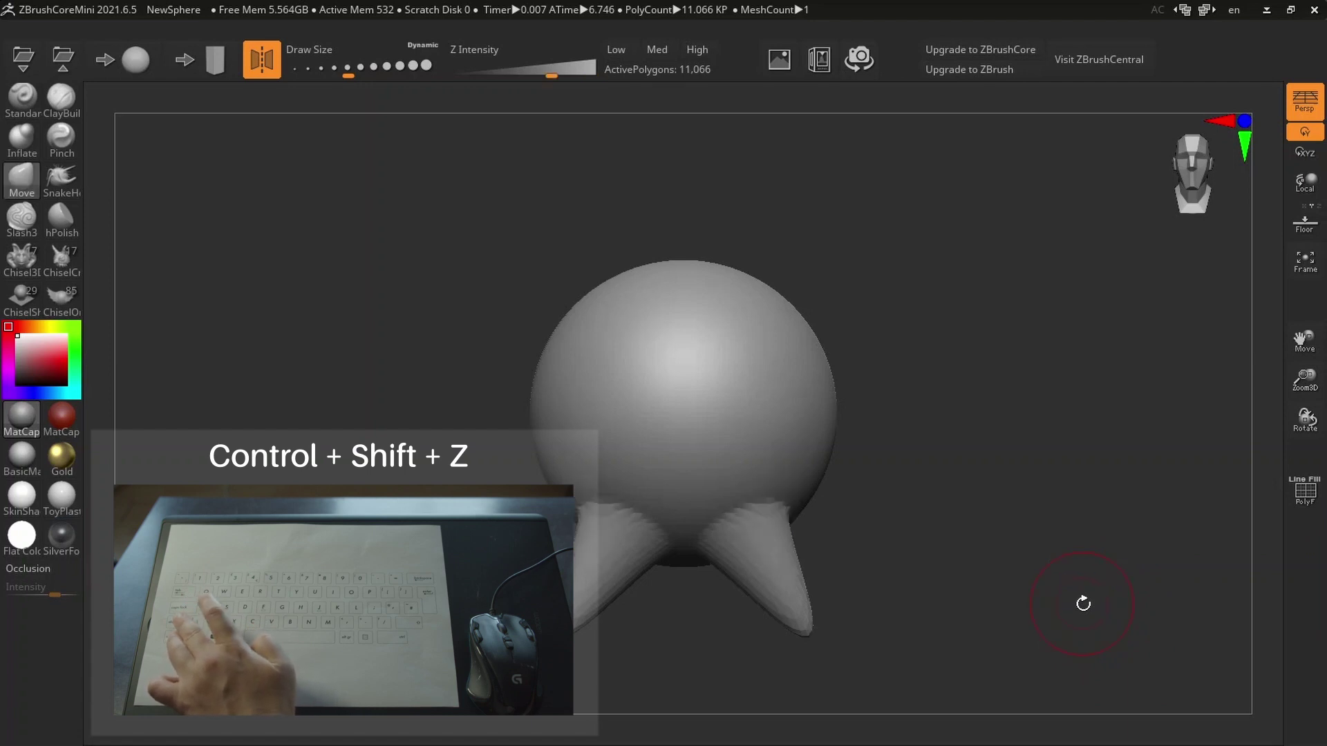
key(ctrl+shift+z)
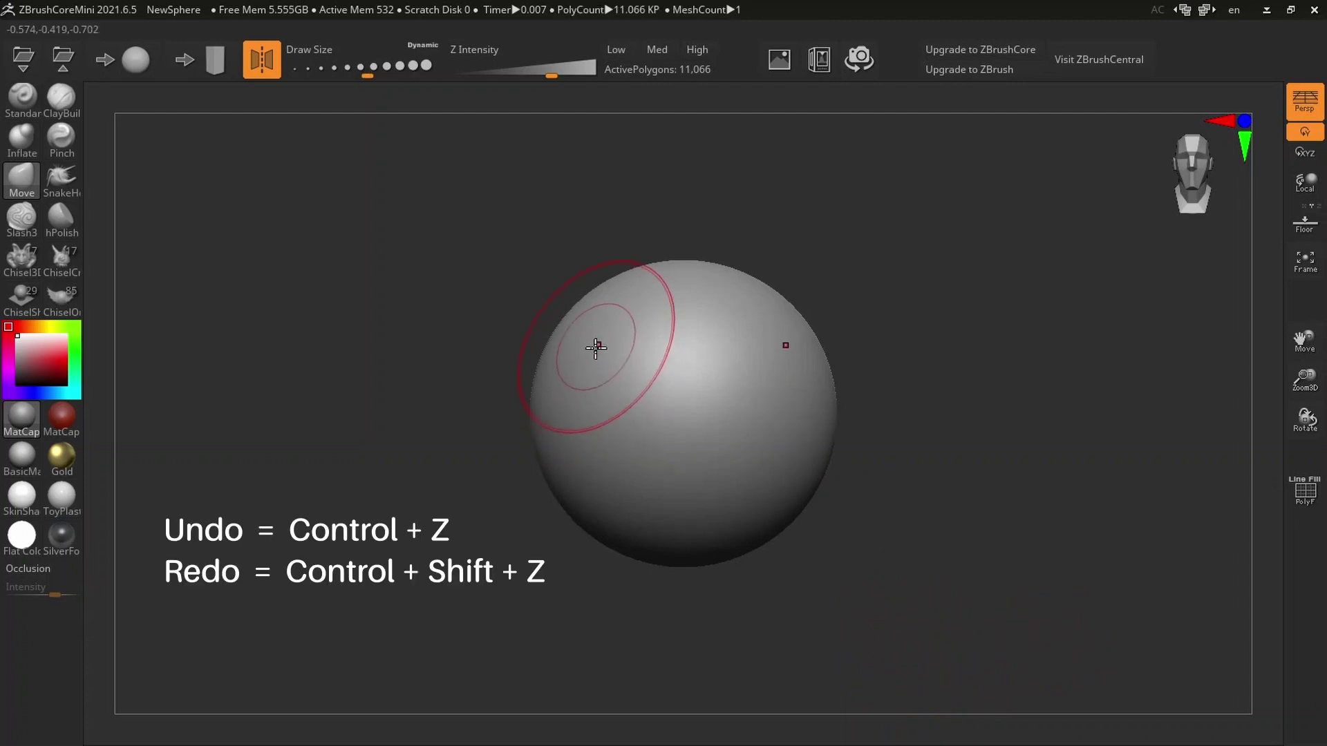
Pull two mirrored horns up and outward with the Move brush, and a single central spike downward with symmetry off
mouse_move(586, 356)
mouse_down()
mouse_move(429, 276)
mouse_move(453, 210)
mouse_move(429, 152)
mouse_move(361, 163)
mouse_move(332, 136)
mouse_move(278, 135)
mouse_up()
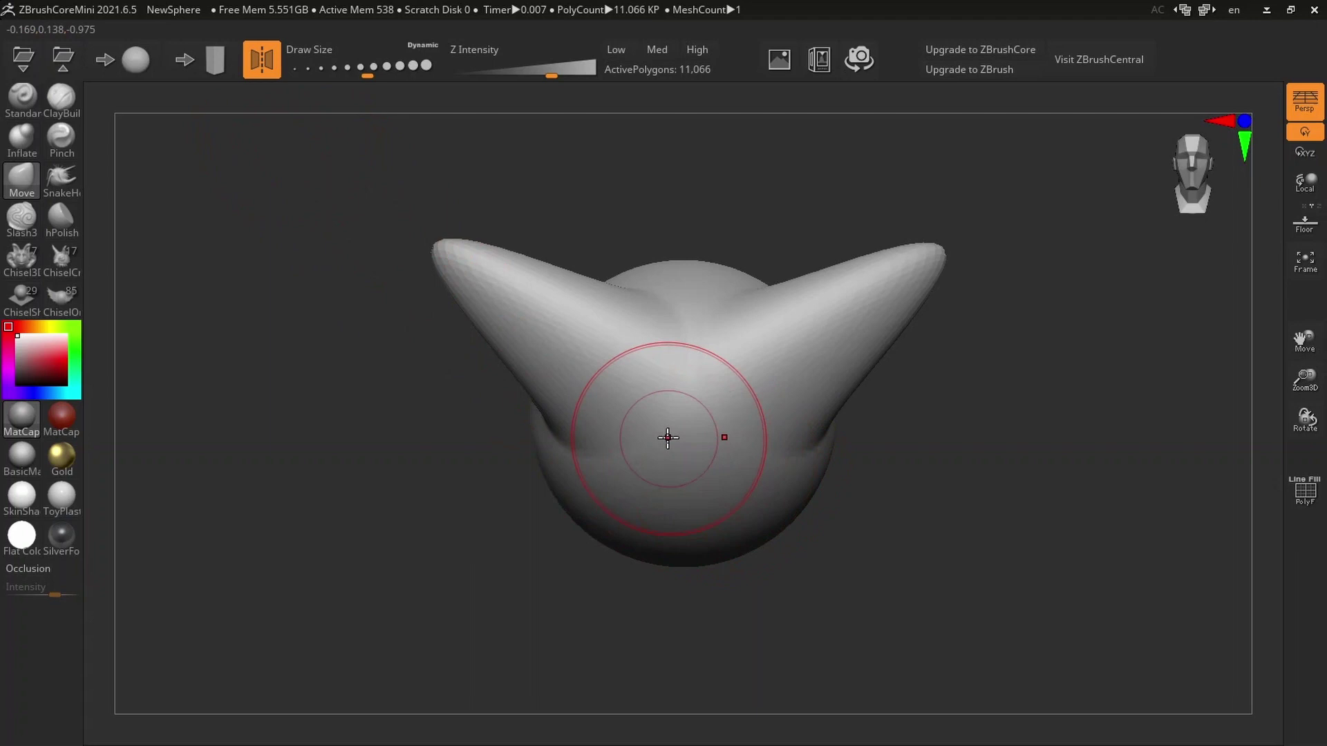
click(262, 59)
mouse_move(692, 499)
mouse_down()
mouse_move(686, 738)
mouse_move(673, 740)
mouse_move(689, 740)
mouse_up()
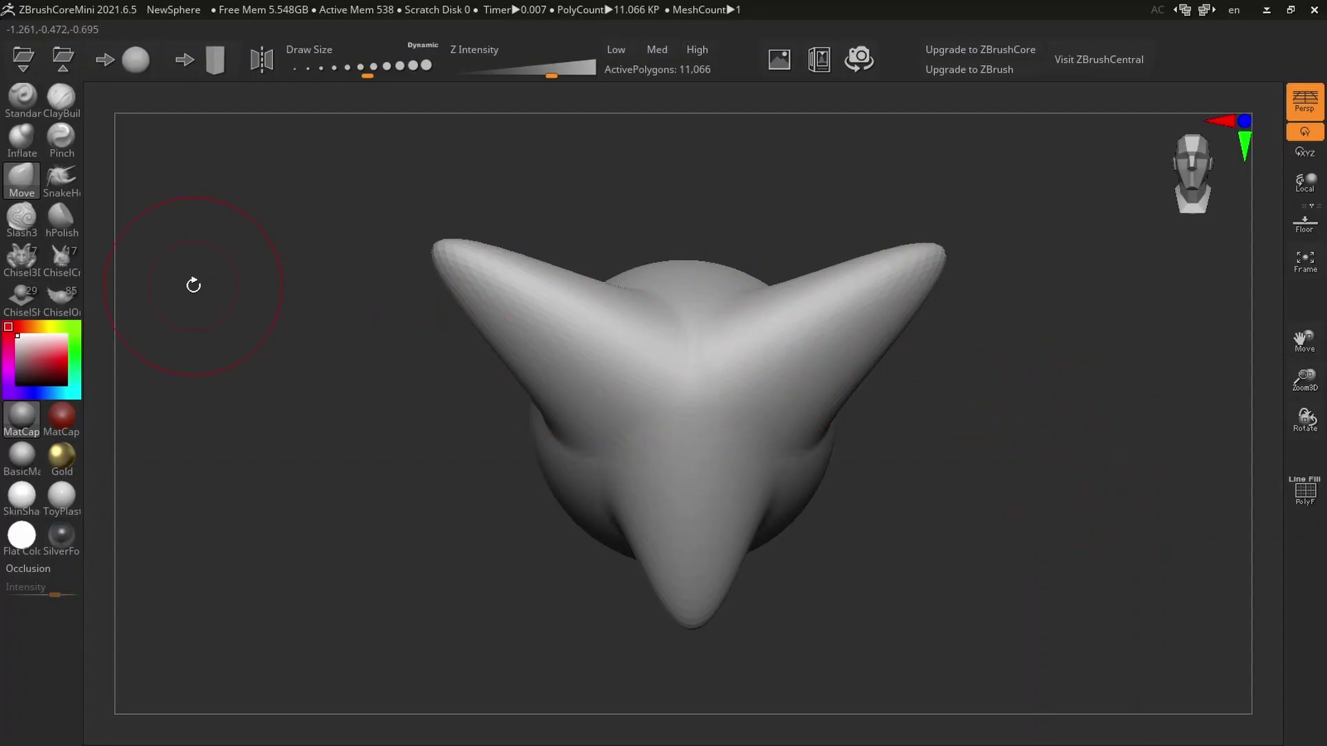
Set the Move brush's draw size to 1000, turn symmetry back on and stretch the lower part of the form downward
click(22, 195)
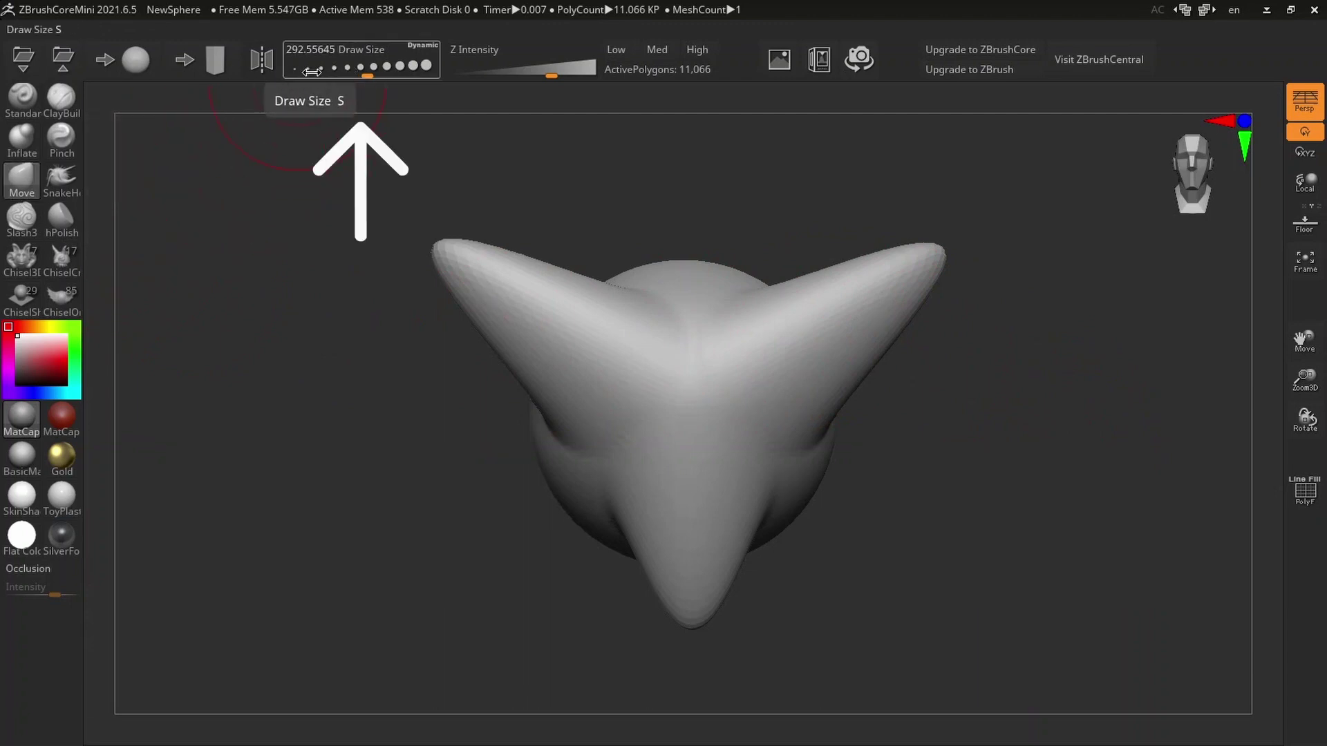
drag(366, 67, 439, 69)
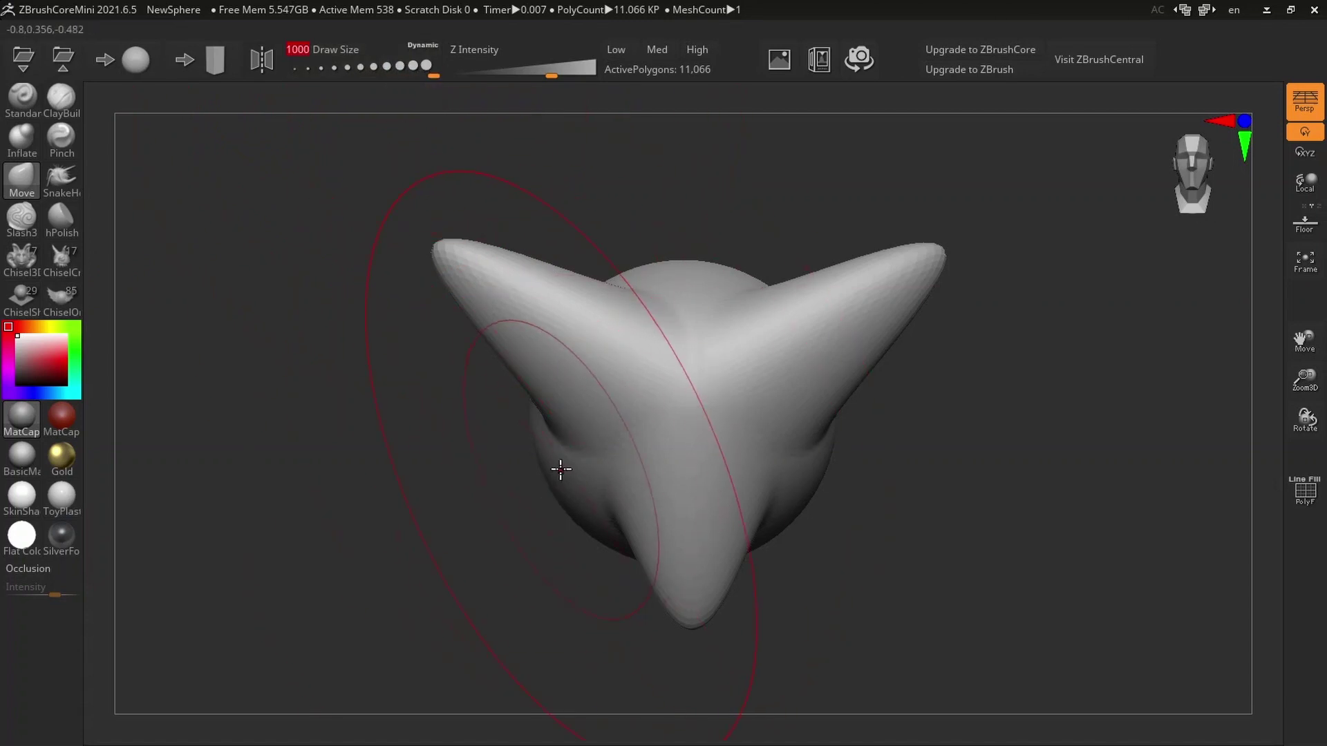
click(269, 73)
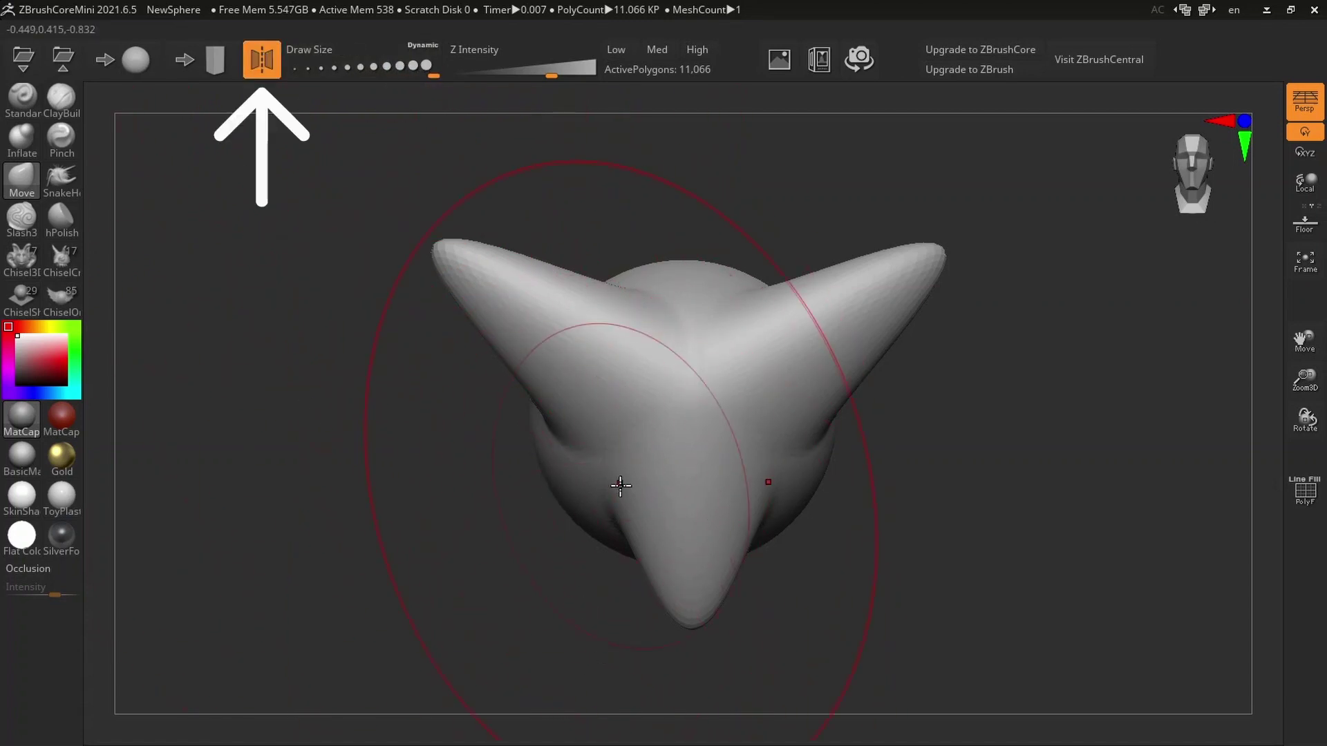
drag(575, 509, 580, 698)
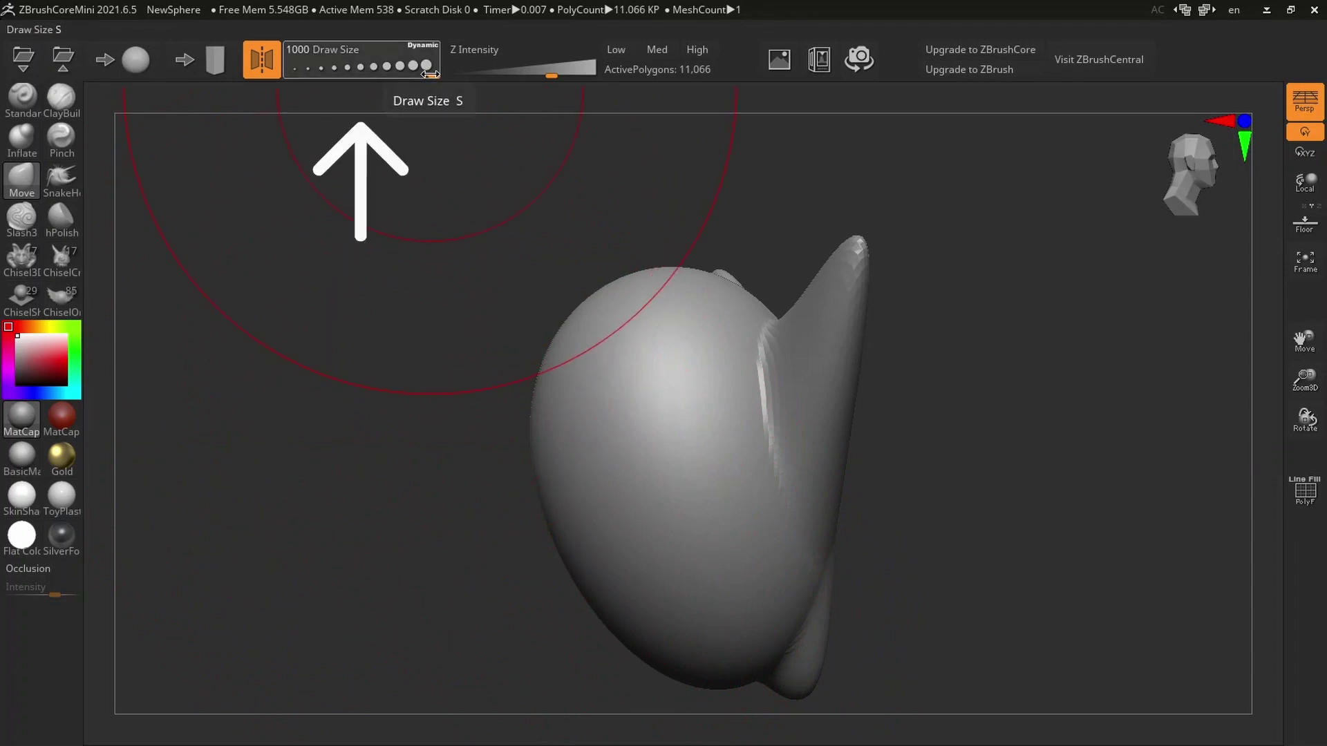
Reduce the Move brush's draw size to about 68 and reshape the tips of the two horns
mouse_move(420, 296)
mouse_down()
mouse_move(352, 290)
mouse_move(343, 311)
mouse_move(364, 315)
mouse_move(344, 308)
mouse_move(390, 286)
mouse_up()
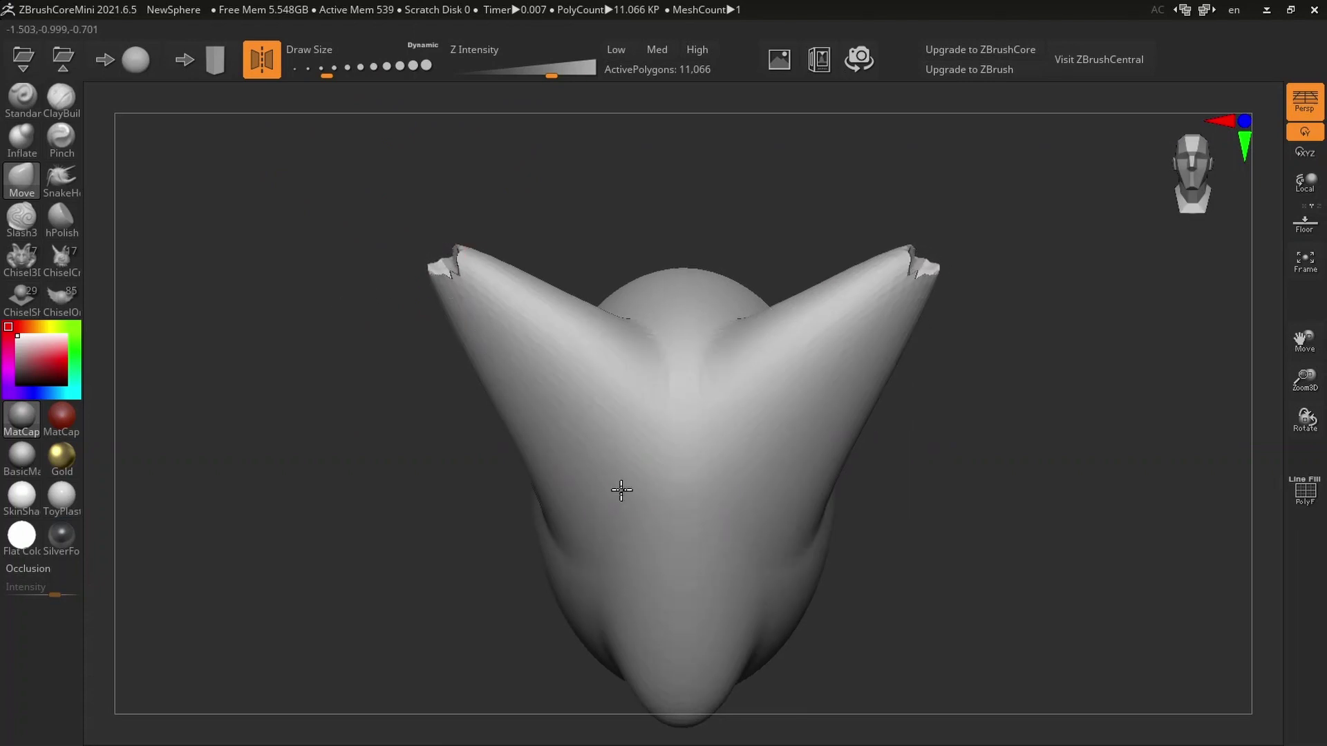
mouse_move(1074, 436)
mouse_down()
mouse_move(1037, 474)
mouse_move(995, 463)
mouse_move(1126, 461)
mouse_move(1036, 403)
mouse_move(1054, 443)
mouse_up()
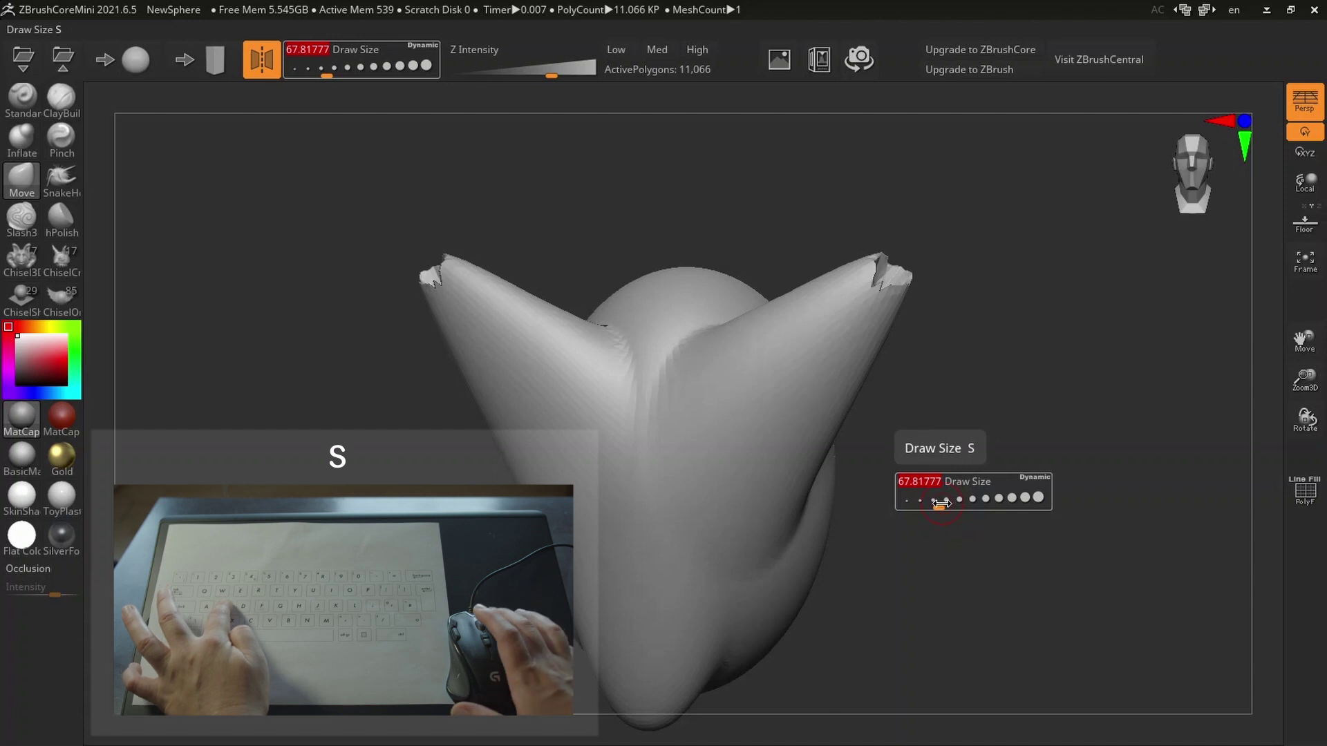
mouse_move(941, 502)
mouse_down()
mouse_move(1023, 519)
mouse_move(965, 504)
mouse_move(947, 548)
mouse_move(930, 423)
mouse_move(986, 438)
mouse_move(942, 403)
mouse_move(953, 385)
mouse_move(952, 455)
mouse_move(939, 443)
mouse_up()
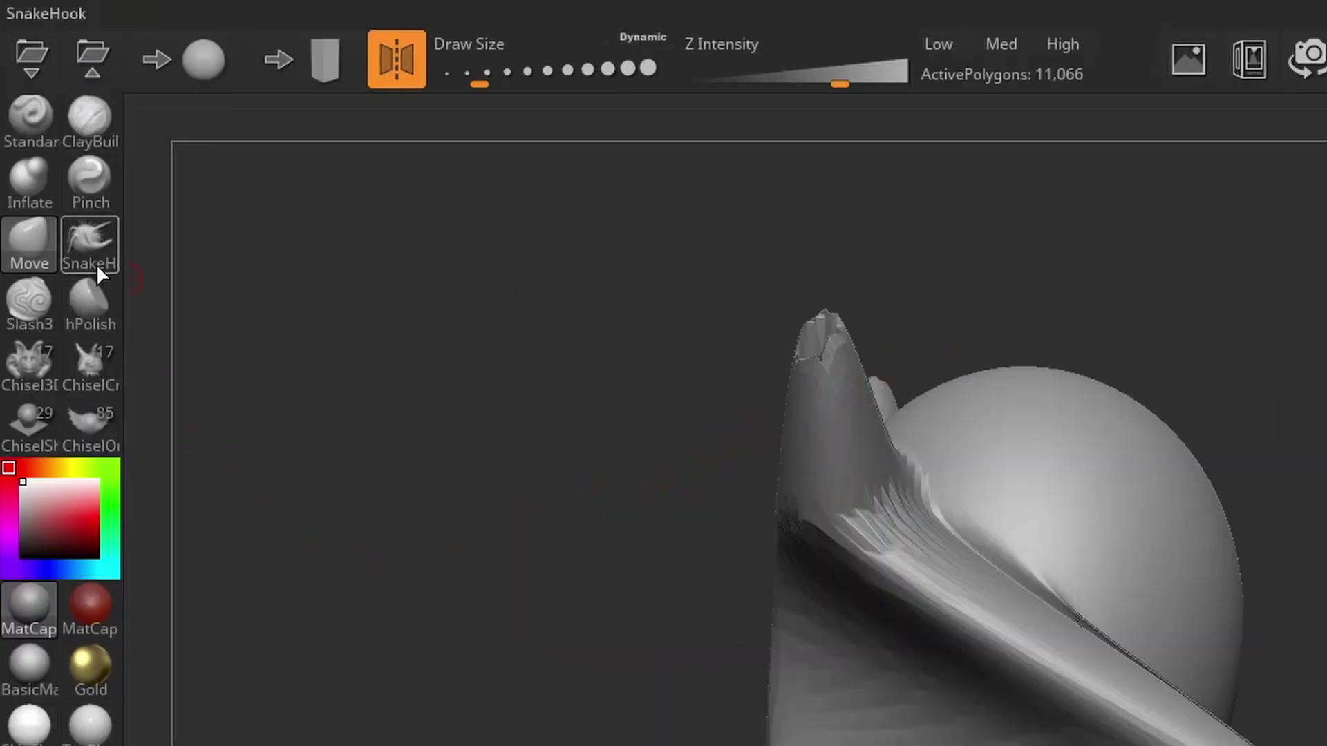
Raise mirrored ridges on the front of the sphere with the Standard brush at a draw size of about 128
click(32, 131)
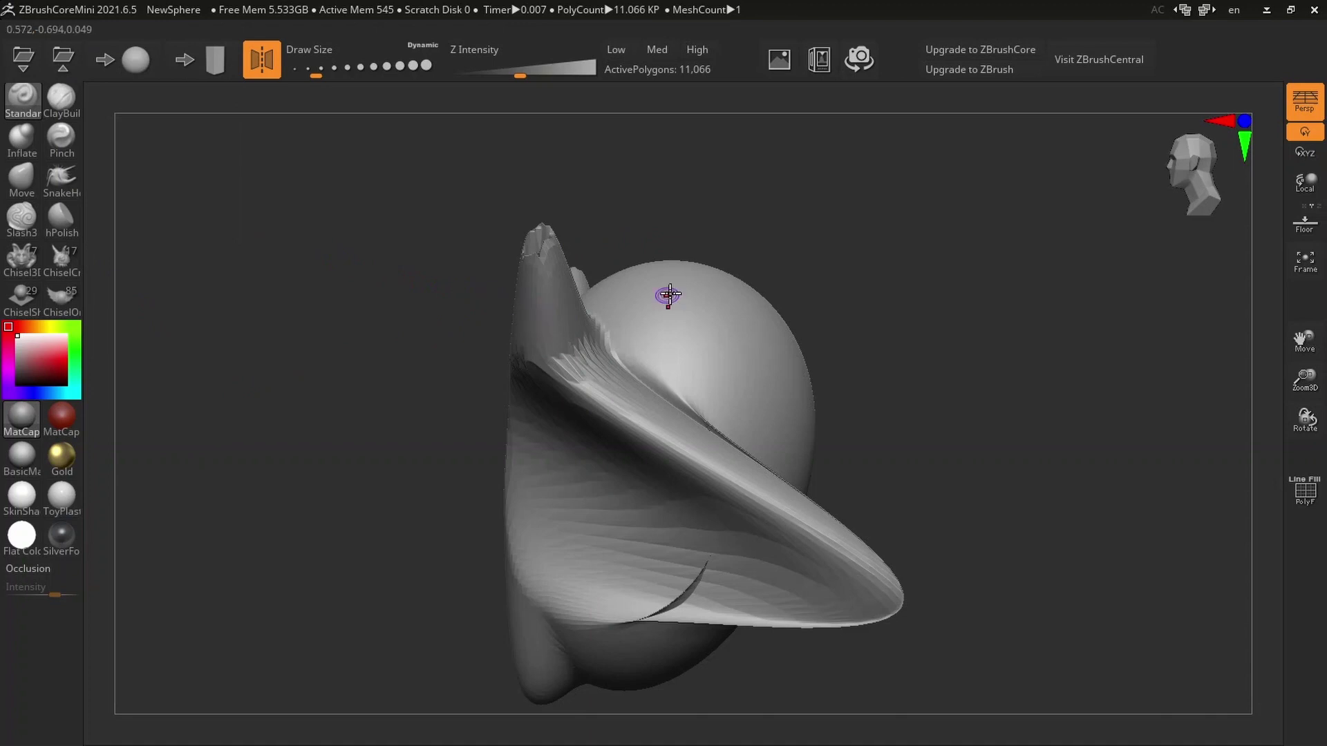
key(s)
click(727, 234)
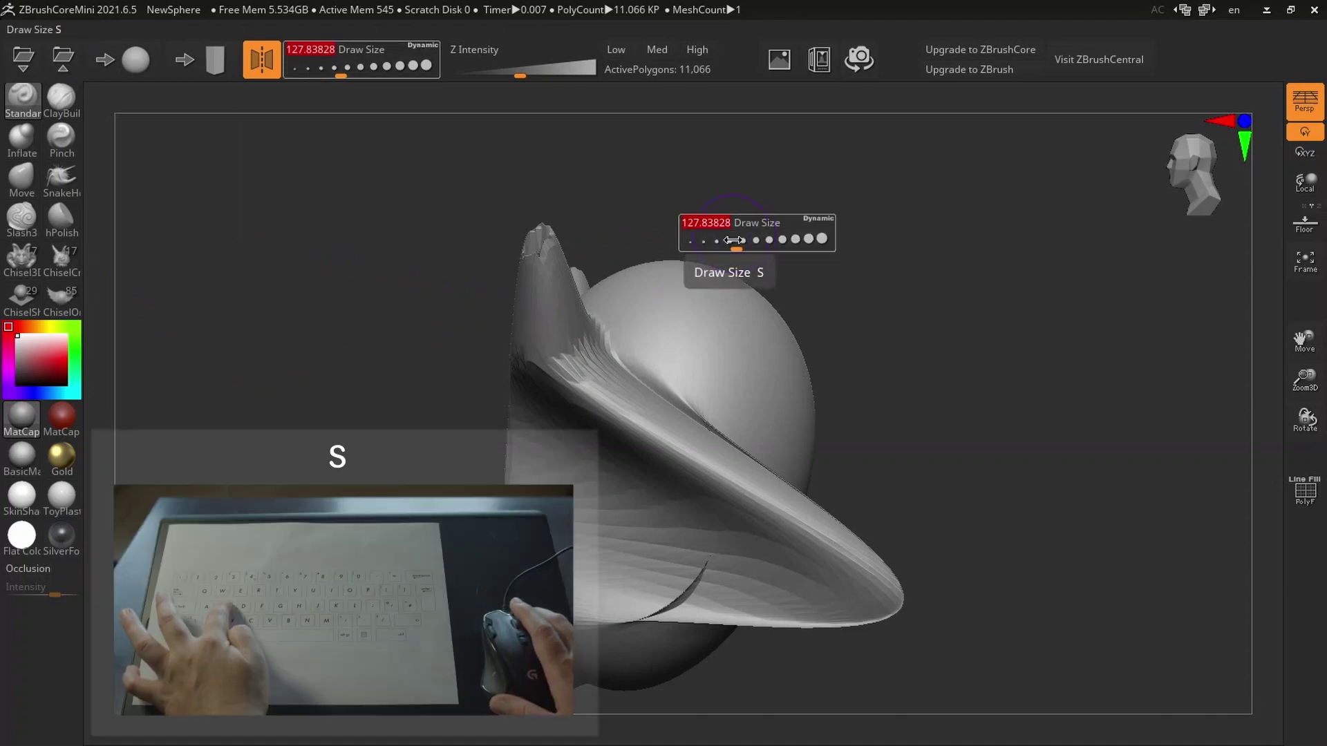
mouse_move(832, 245)
mouse_down()
mouse_move(785, 260)
mouse_move(773, 242)
mouse_move(772, 287)
mouse_move(726, 276)
mouse_move(794, 278)
mouse_move(806, 304)
mouse_move(601, 337)
mouse_move(669, 530)
mouse_move(668, 565)
mouse_up()
drag(929, 325, 927, 225)
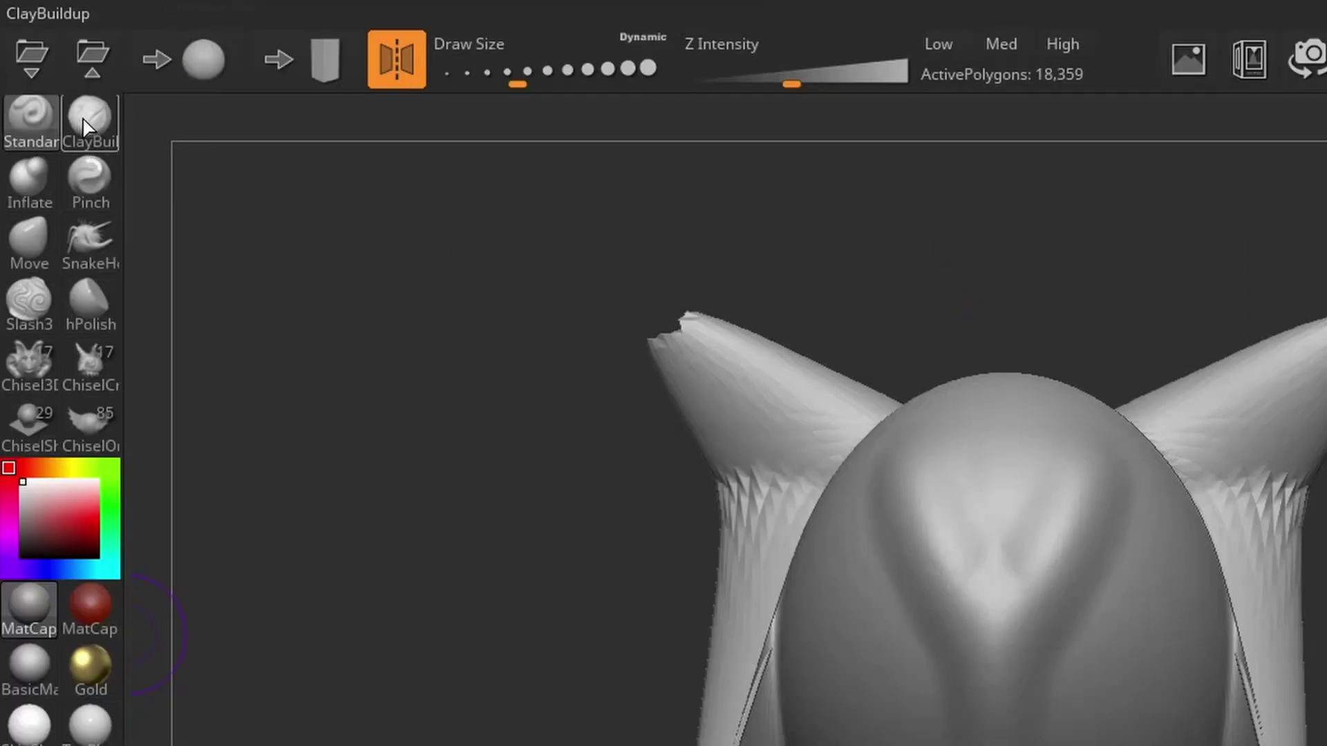
Build up mirrored diagonal layers of clay across the upper front of the head with the ClayBuildup brush
click(86, 121)
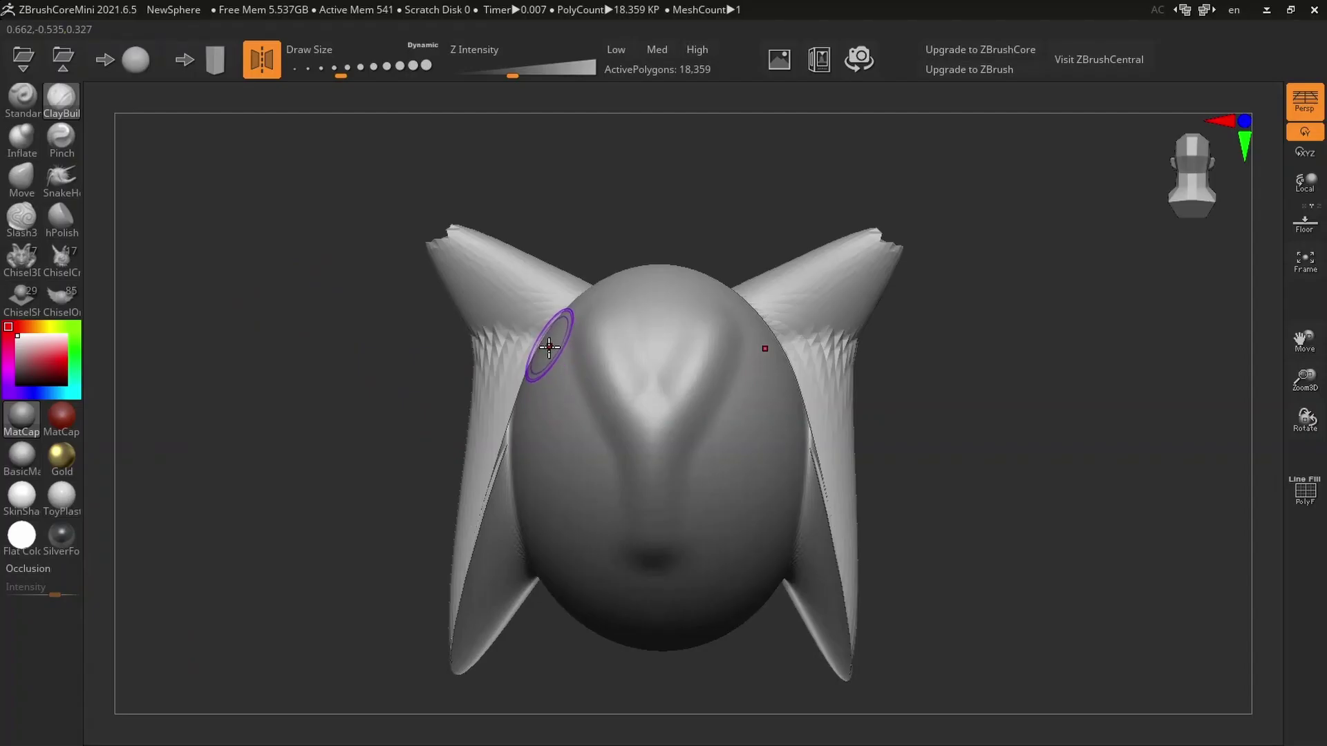
drag(835, 512, 970, 656)
mouse_move(821, 571)
mouse_down()
mouse_move(874, 656)
mouse_move(936, 716)
mouse_up()
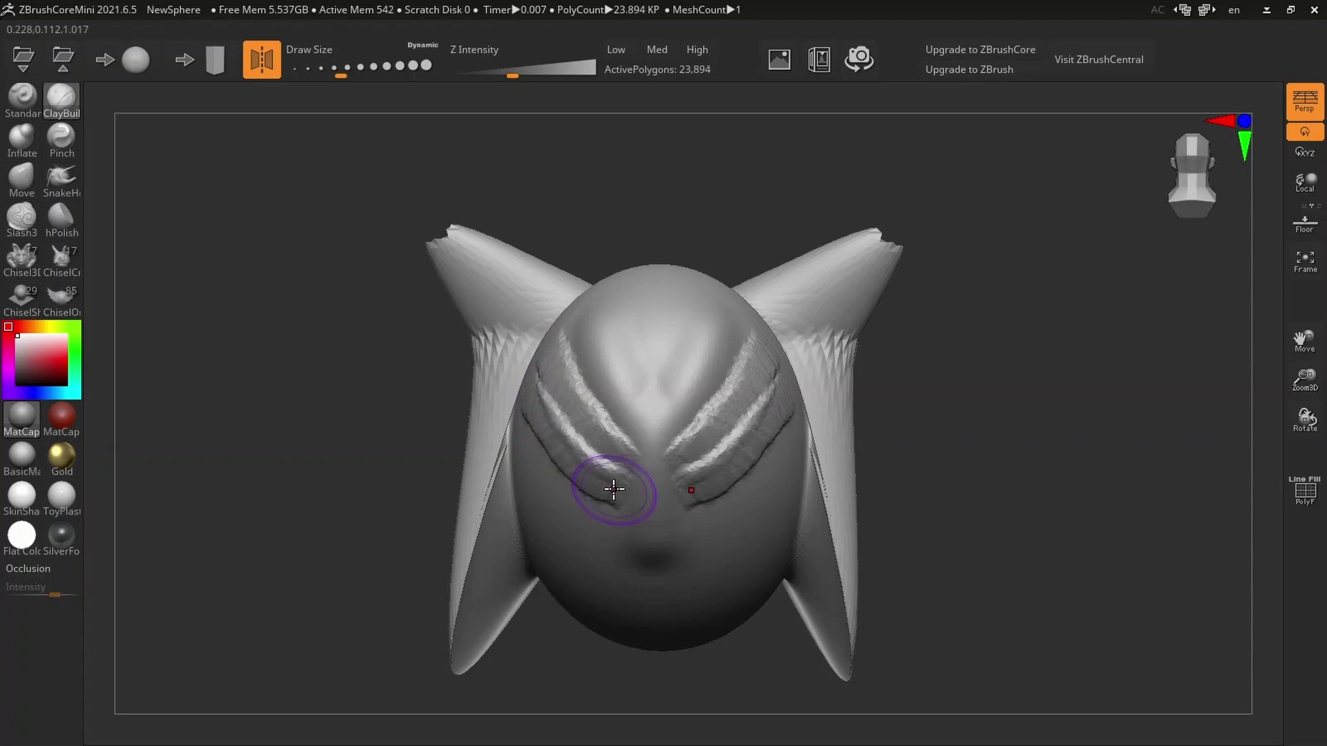
drag(532, 434, 596, 503)
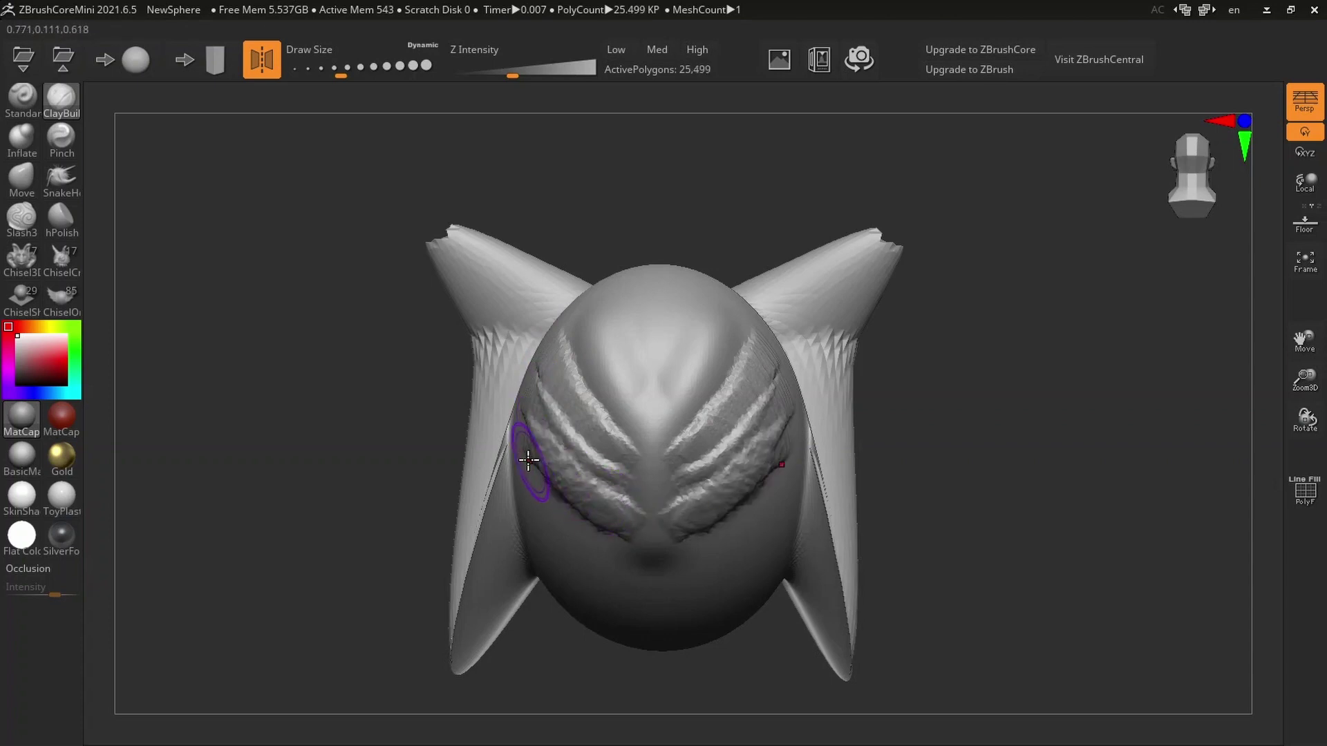
drag(528, 459, 607, 533)
drag(910, 315, 702, 287)
mouse_move(566, 386)
mouse_down()
mouse_move(642, 346)
mouse_move(649, 366)
mouse_move(666, 346)
mouse_move(675, 380)
mouse_move(562, 444)
mouse_move(675, 391)
mouse_move(669, 422)
mouse_move(601, 436)
mouse_move(621, 487)
mouse_move(679, 449)
mouse_move(703, 343)
mouse_up()
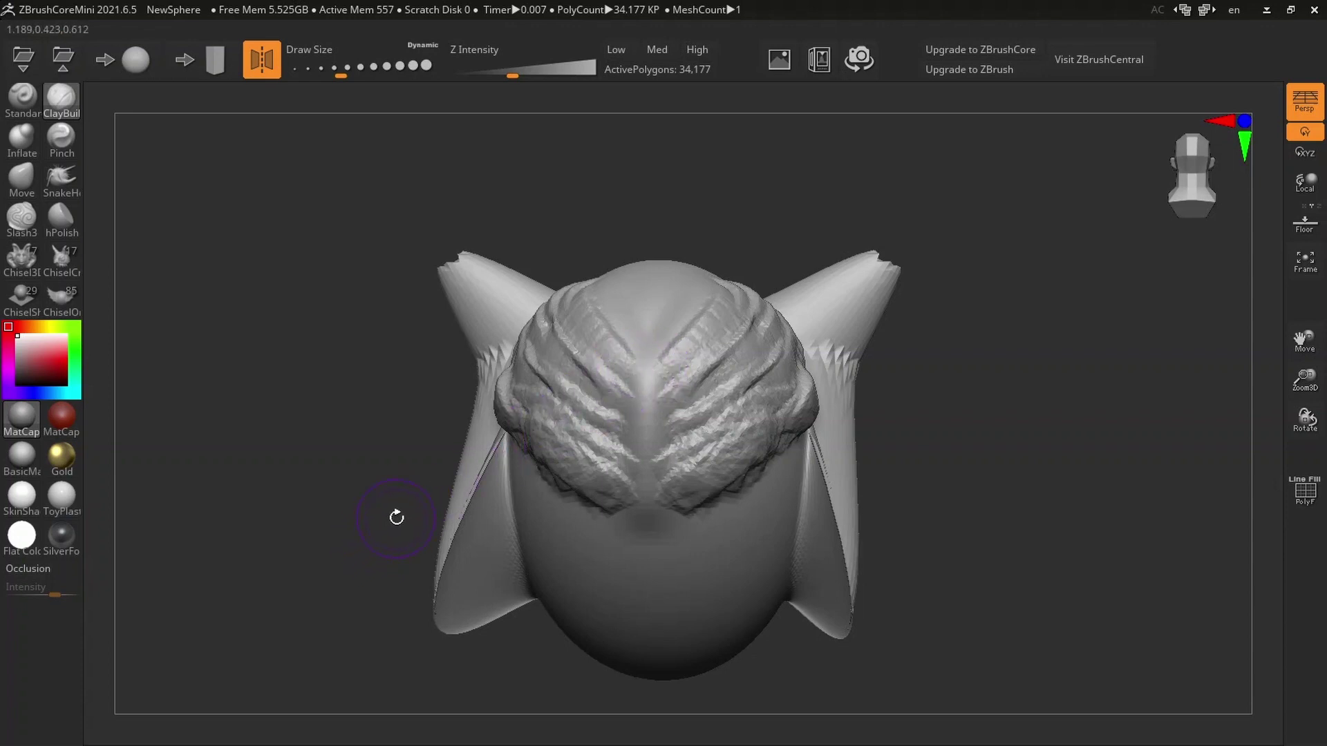
Smooth the rough clay layers on the front and top of the head
key(shift)
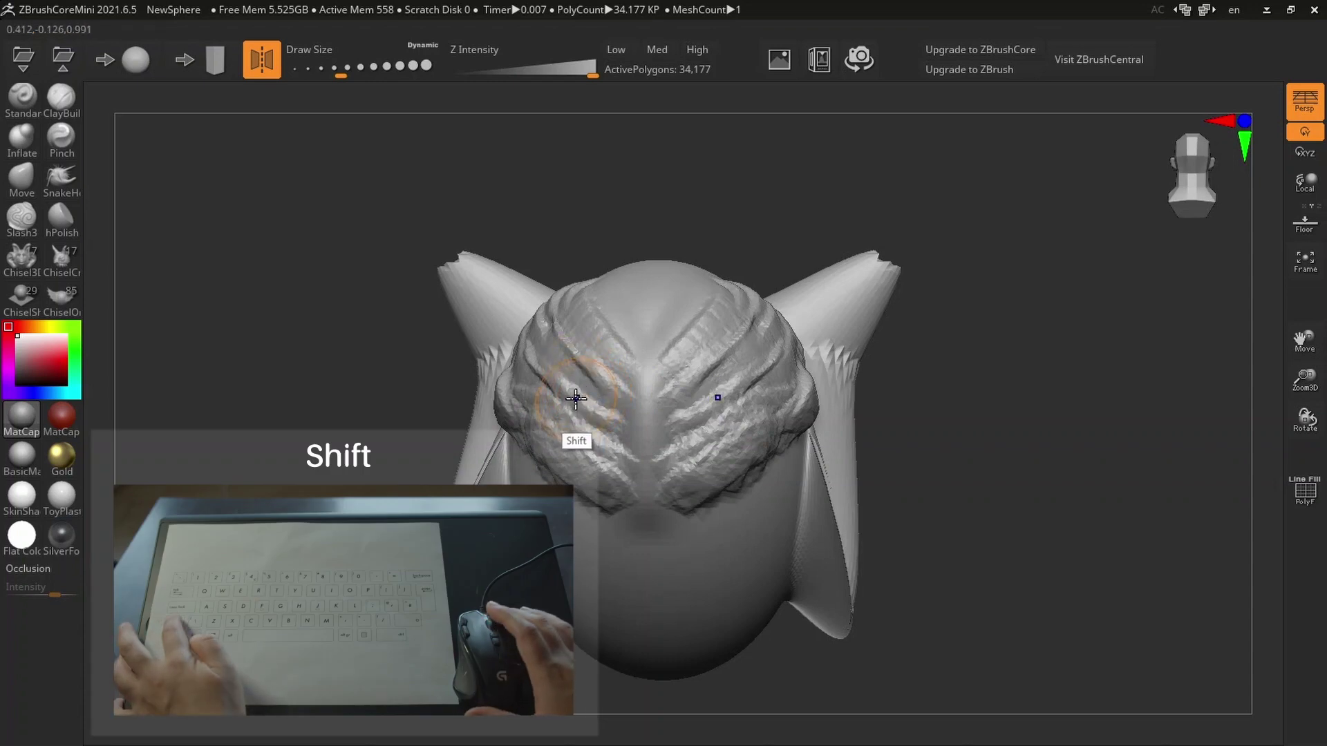
mouse_move(561, 360)
shift+mouse_down()
mouse_move(562, 380)
mouse_move(597, 400)
mouse_move(574, 440)
mouse_move(615, 491)
mouse_move(577, 533)
mouse_move(534, 468)
shift+mouse_up()
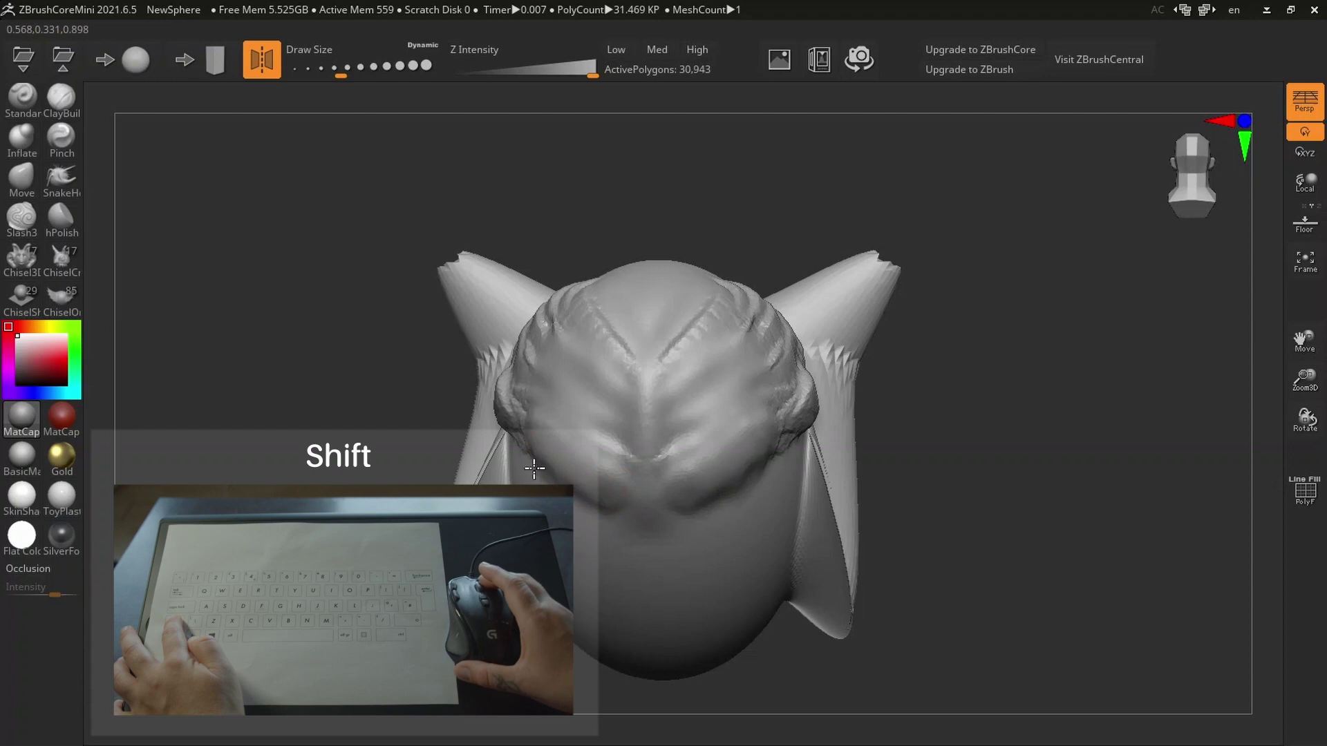
mouse_move(536, 359)
shift+mouse_down()
mouse_move(550, 337)
mouse_move(625, 358)
shift+mouse_up()
mouse_move(739, 236)
mouse_down()
mouse_move(806, 243)
mouse_move(808, 281)
mouse_move(774, 297)
mouse_up()
shift+drag(625, 331, 642, 393)
Flatten the jagged bases of the horns with the hPolish brush
mouse_move(786, 275)
mouse_down()
mouse_move(763, 246)
mouse_move(804, 254)
mouse_move(977, 528)
mouse_up()
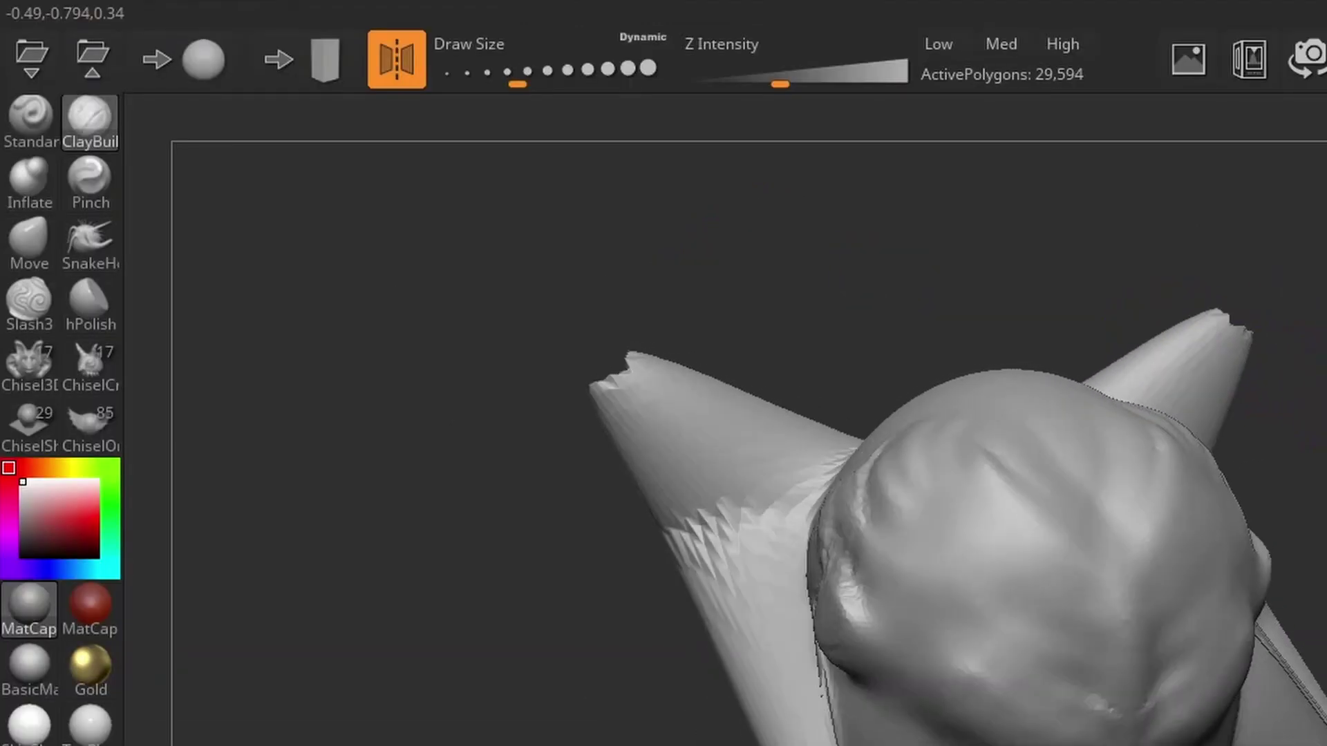
drag(957, 463, 1019, 614)
click(90, 318)
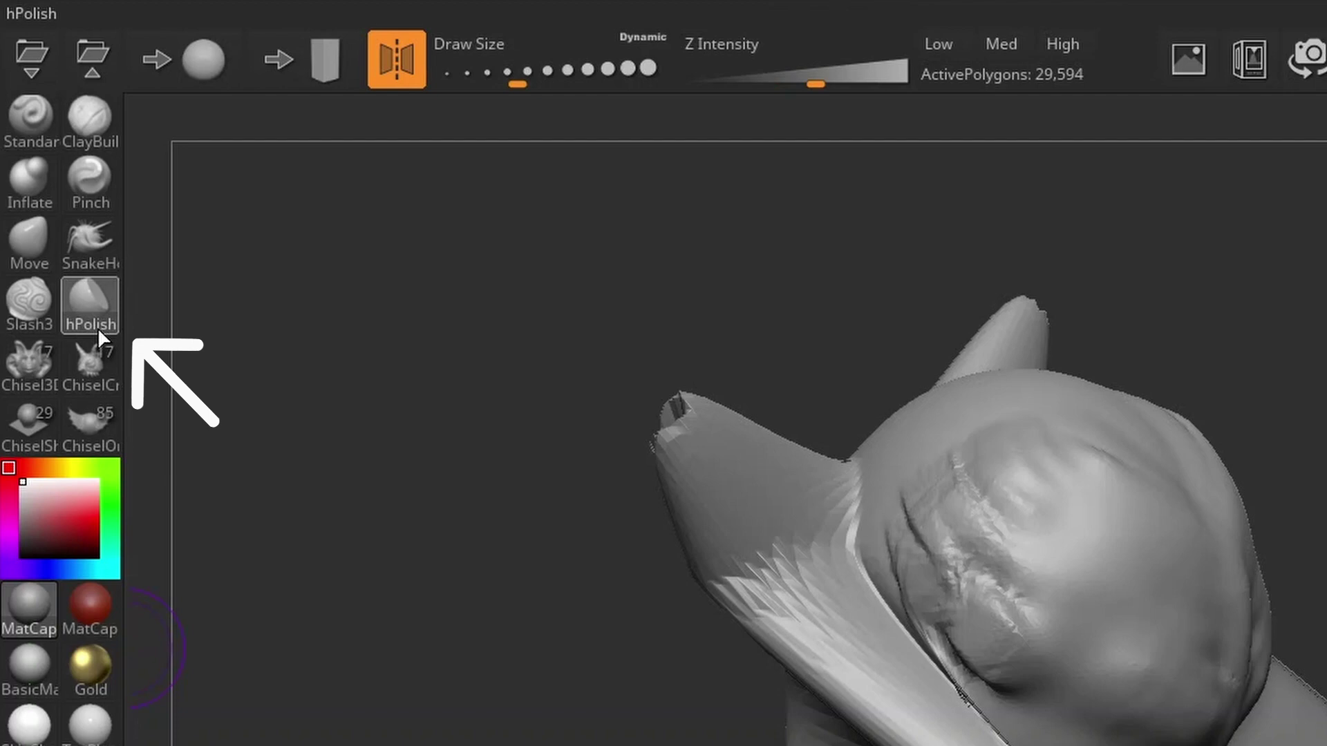
mouse_move(672, 512)
mouse_down()
mouse_move(785, 548)
mouse_move(811, 534)
mouse_move(800, 610)
mouse_up()
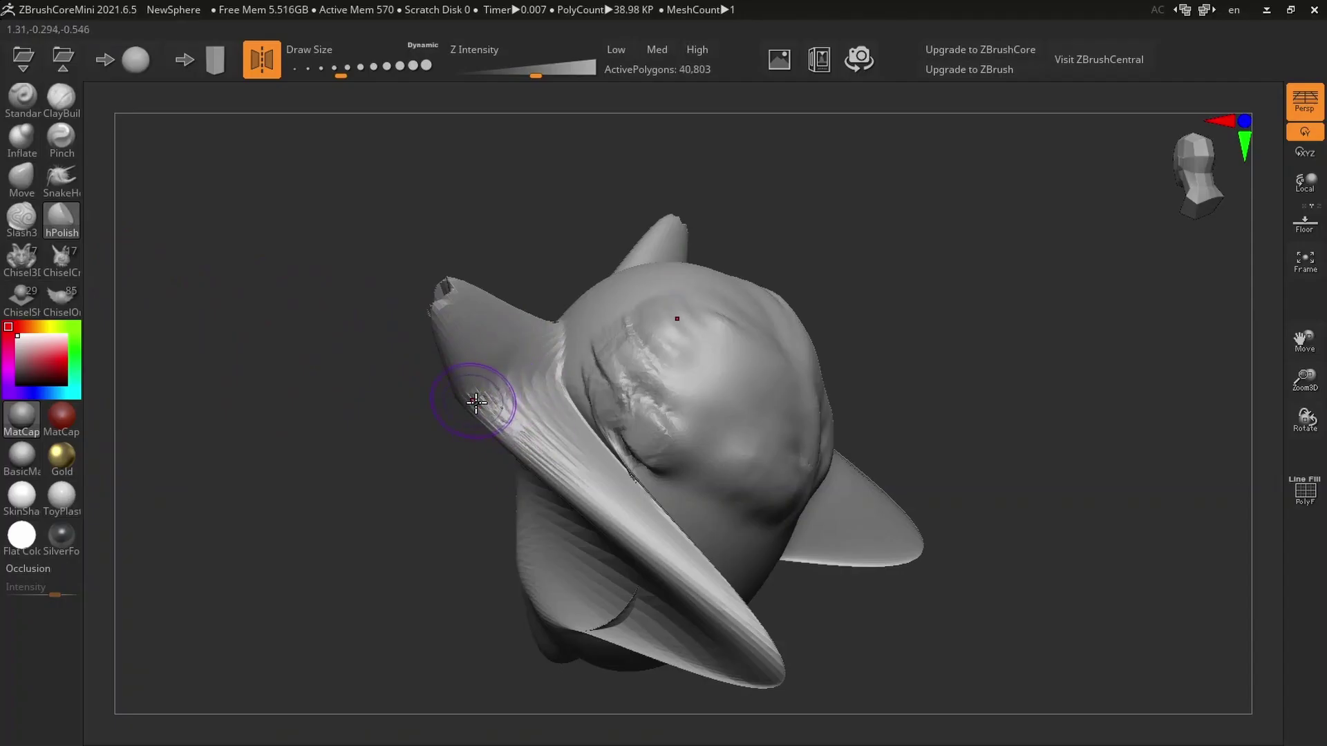
mouse_move(754, 250)
mouse_down()
mouse_move(784, 237)
mouse_move(774, 243)
mouse_up()
Smooth the remaining ridges at the base of the horns and along the side flaps
key(shift)
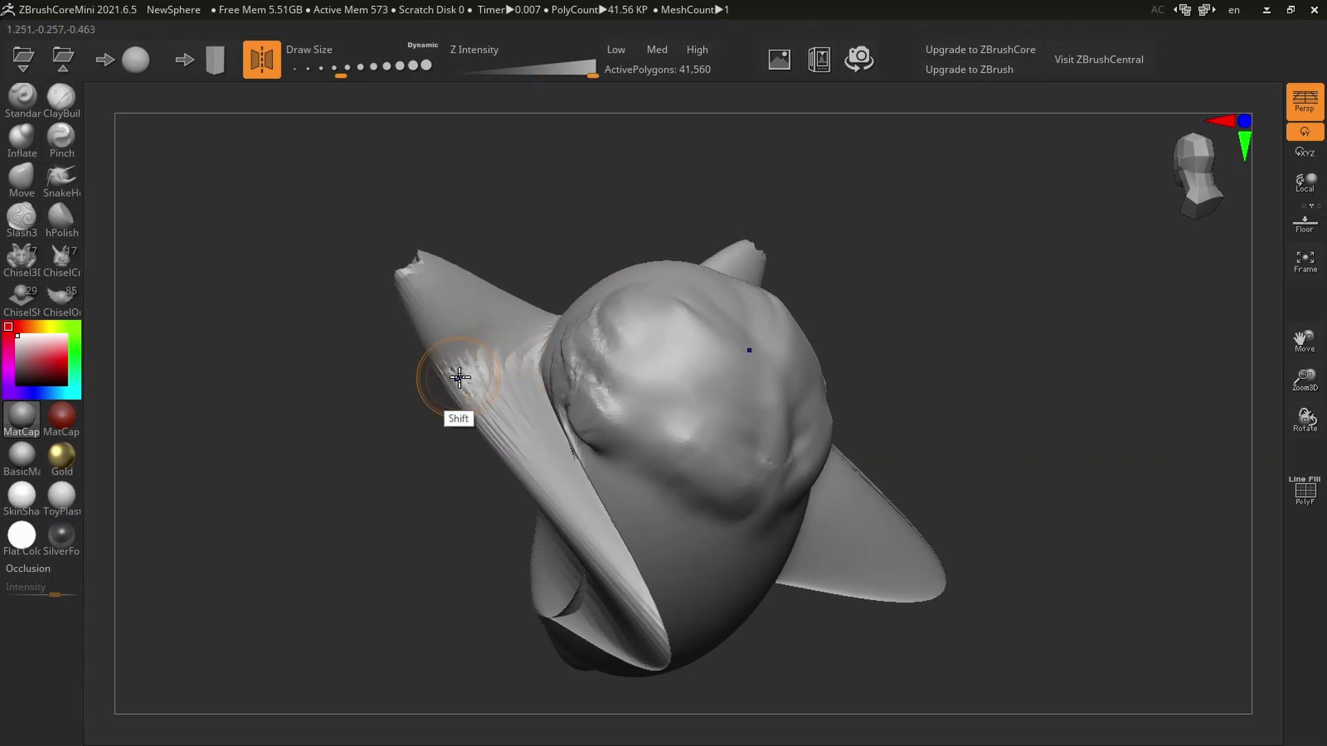
mouse_move(458, 376)
shift+mouse_down()
mouse_move(506, 438)
mouse_move(461, 392)
shift+mouse_up()
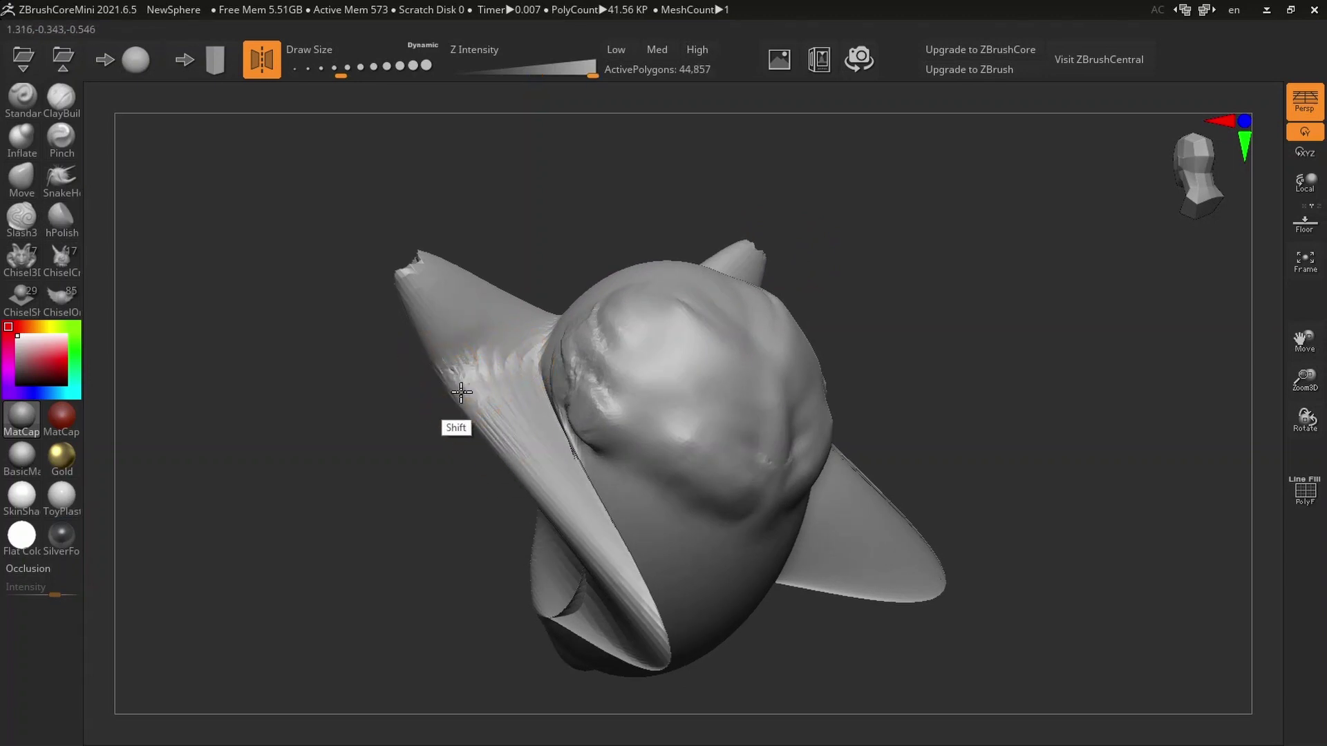
shift+drag(826, 263, 818, 265)
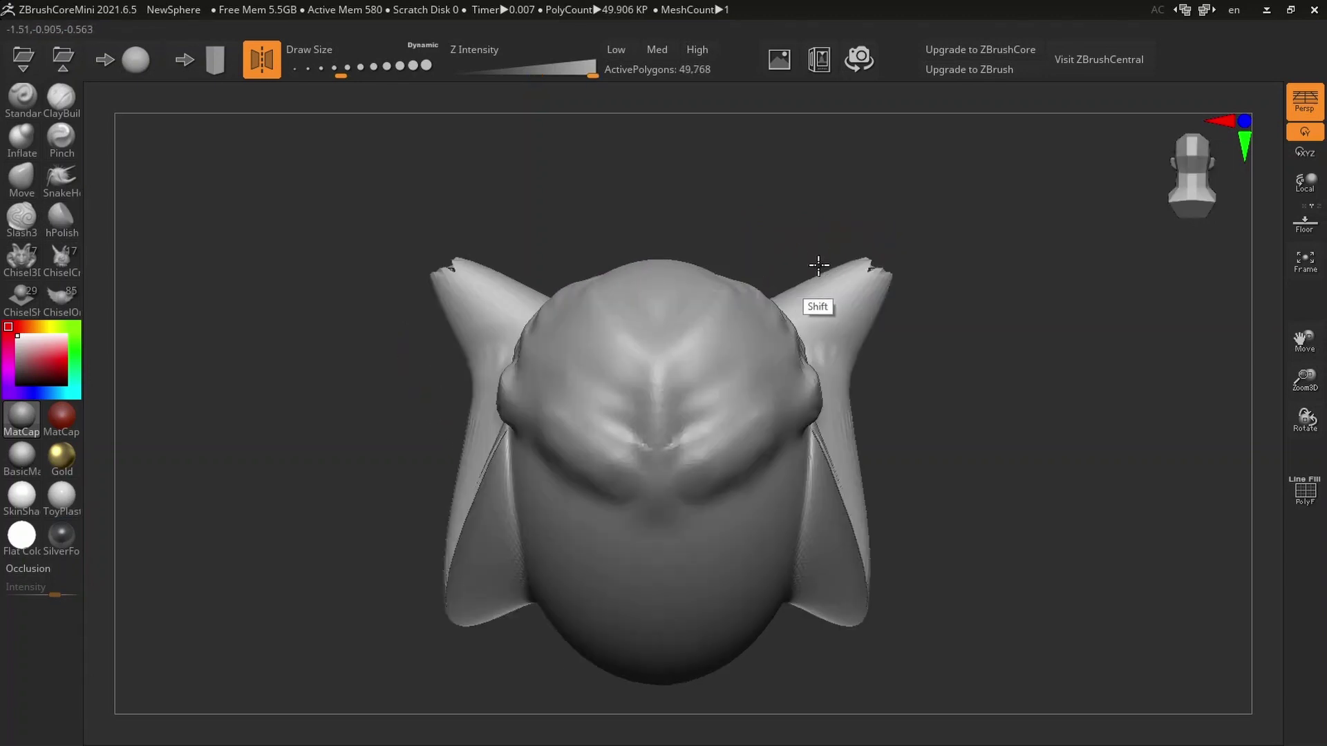
shift+drag(504, 296, 483, 325)
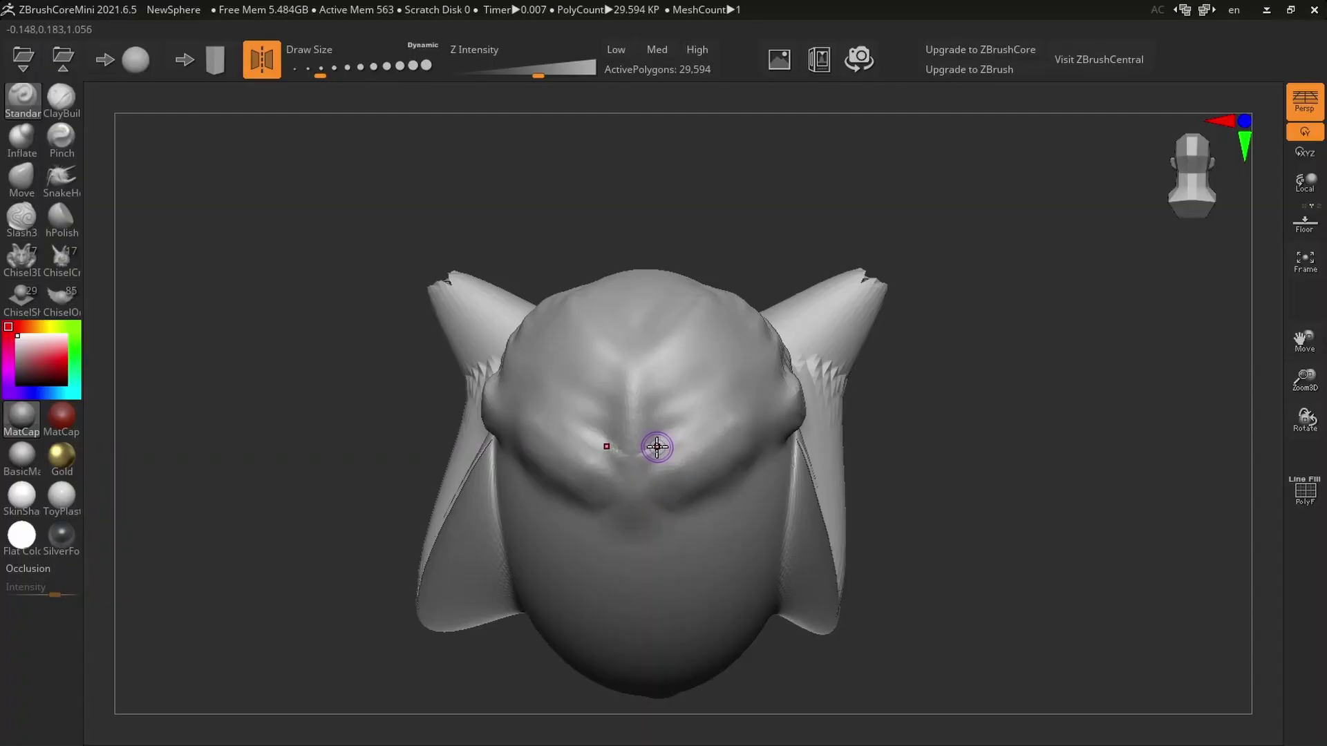
Carve mirrored slanted eye grooves and nose grooves with the Standard brush in subtractive mode, raising the draw size to about 145
key(alt)
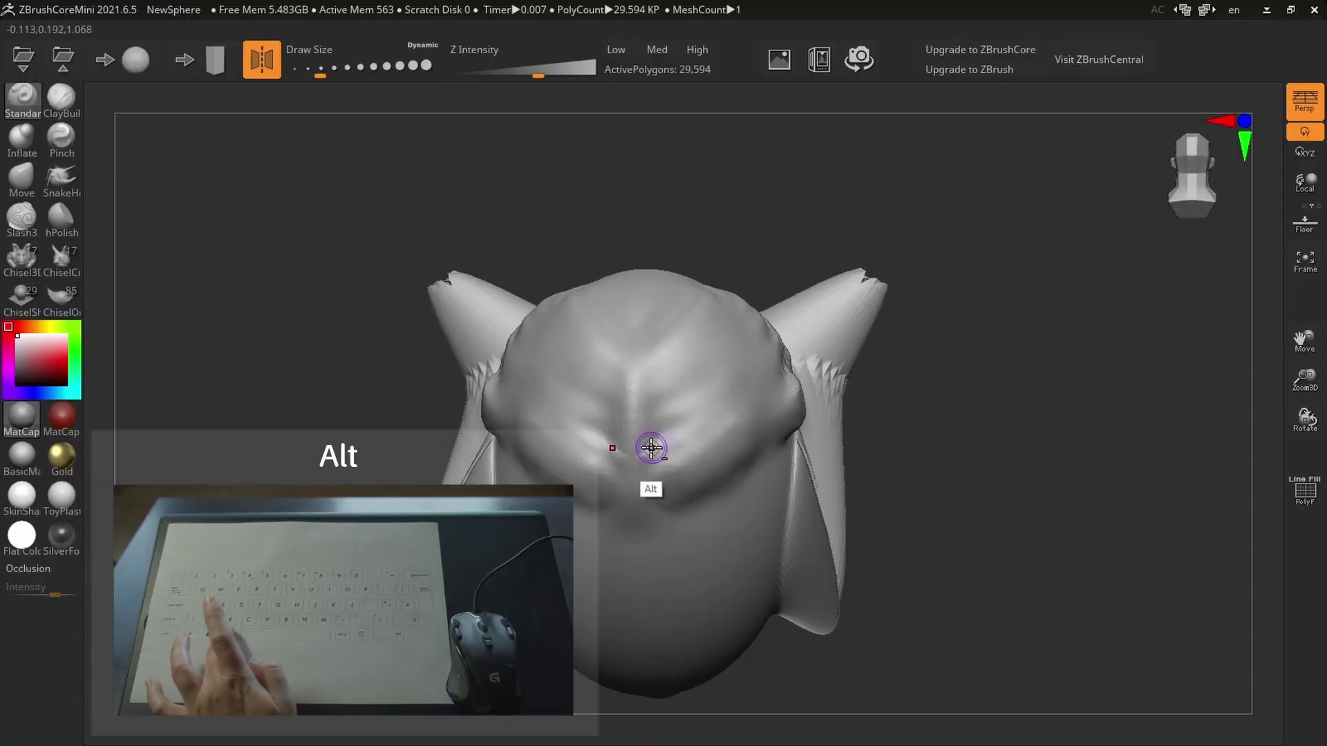
alt+drag(650, 445, 731, 373)
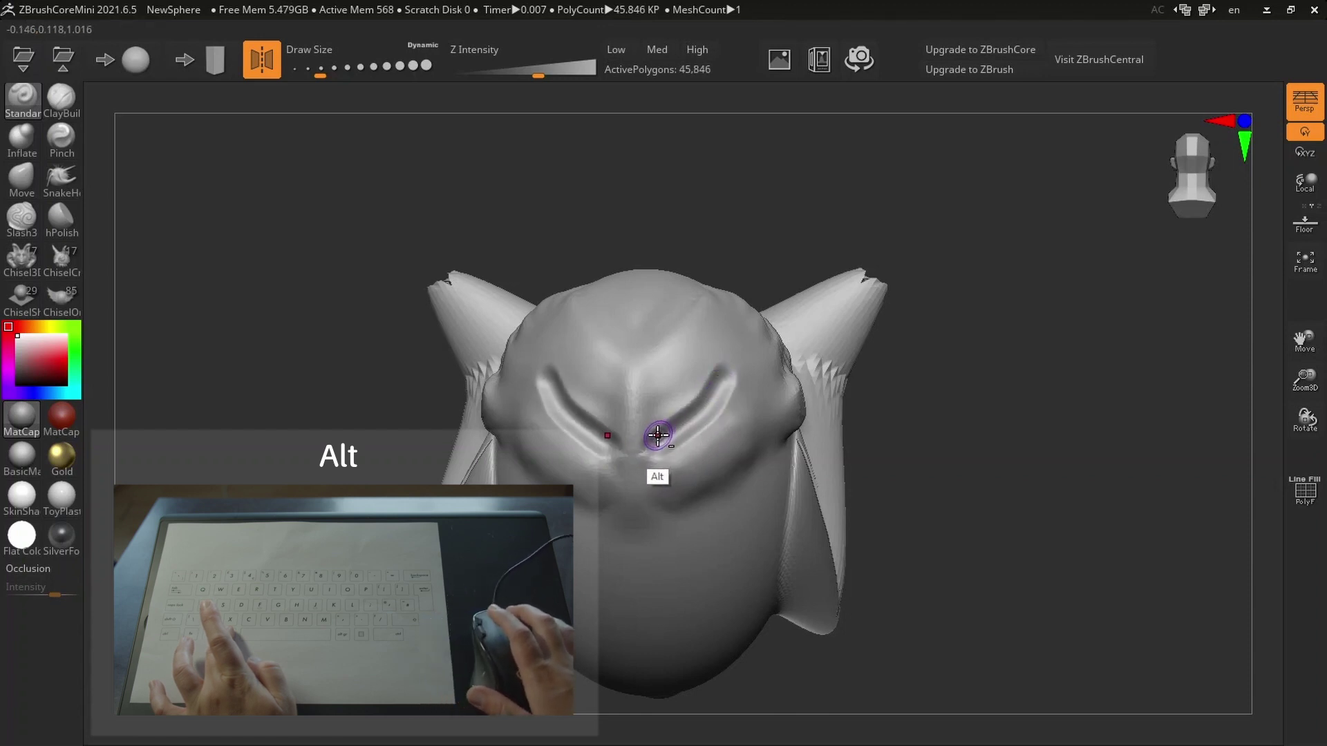
mouse_move(664, 437)
alt+mouse_down()
mouse_move(709, 379)
mouse_move(653, 428)
mouse_move(655, 524)
mouse_move(658, 506)
alt+mouse_up()
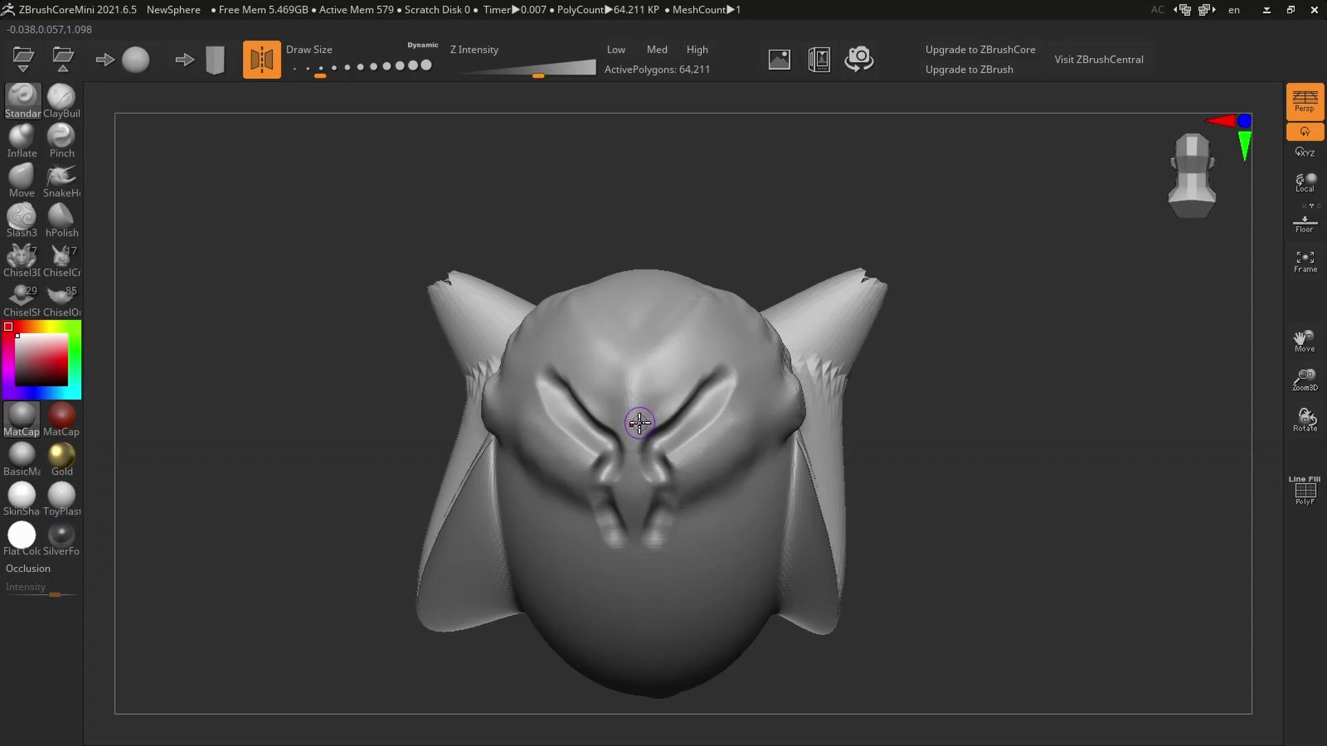
drag(324, 74, 346, 73)
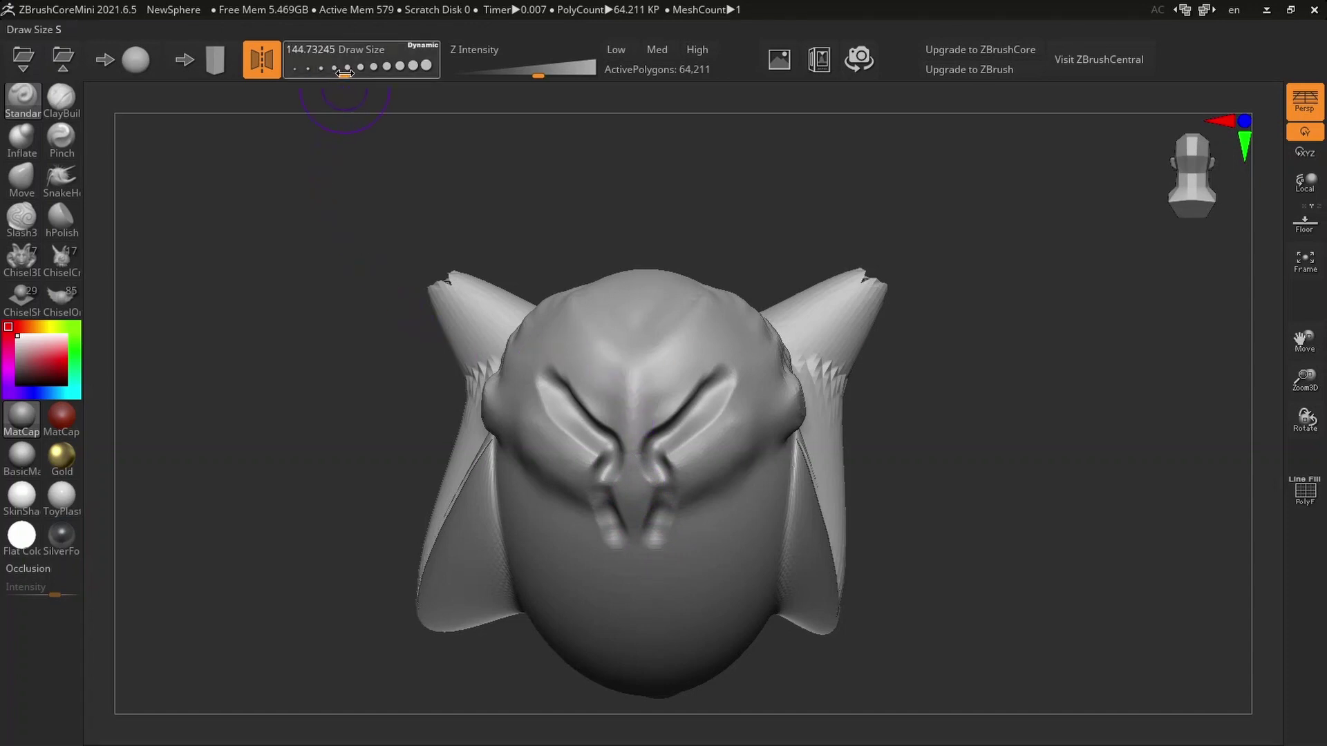
mouse_move(661, 444)
alt+mouse_down()
mouse_move(630, 409)
mouse_move(753, 407)
alt+mouse_up()
Reduce the Pinch brush's draw size and tighten the slanted eye grooves into sharp creases
drag(906, 367, 912, 392)
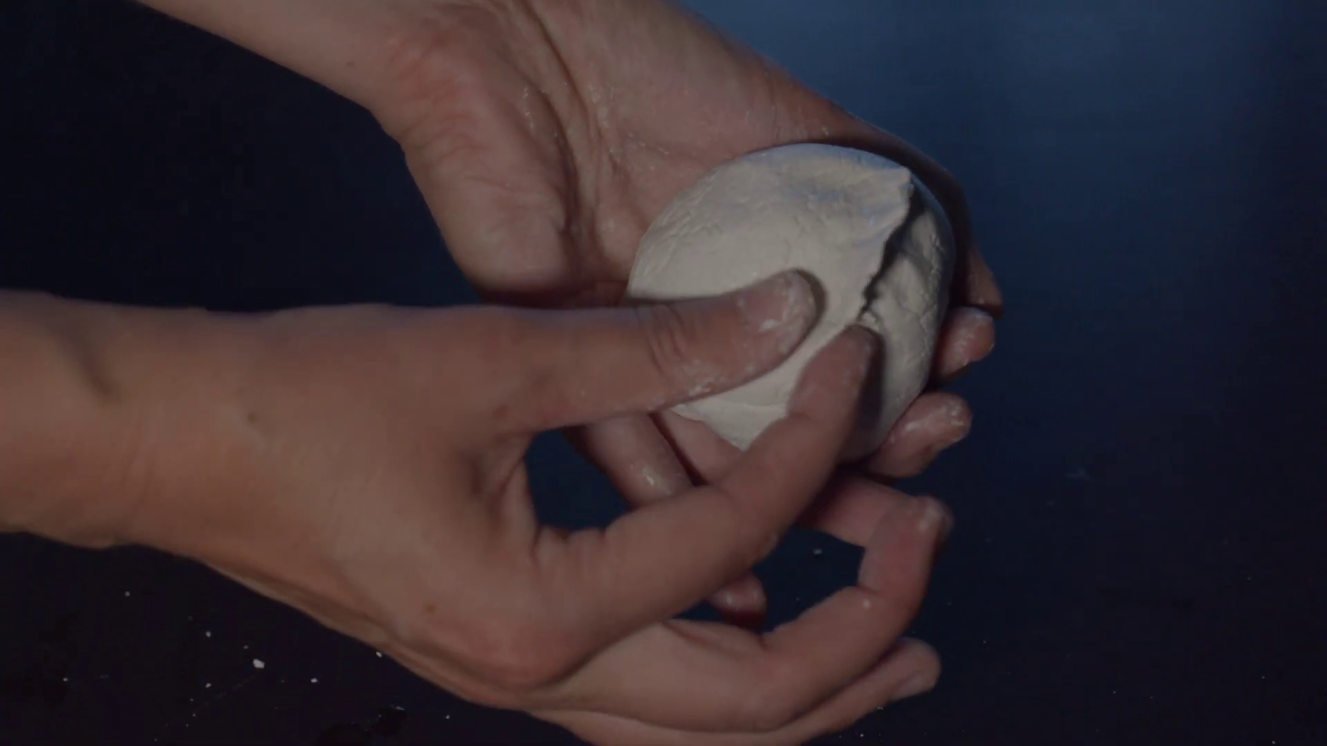
key(s)
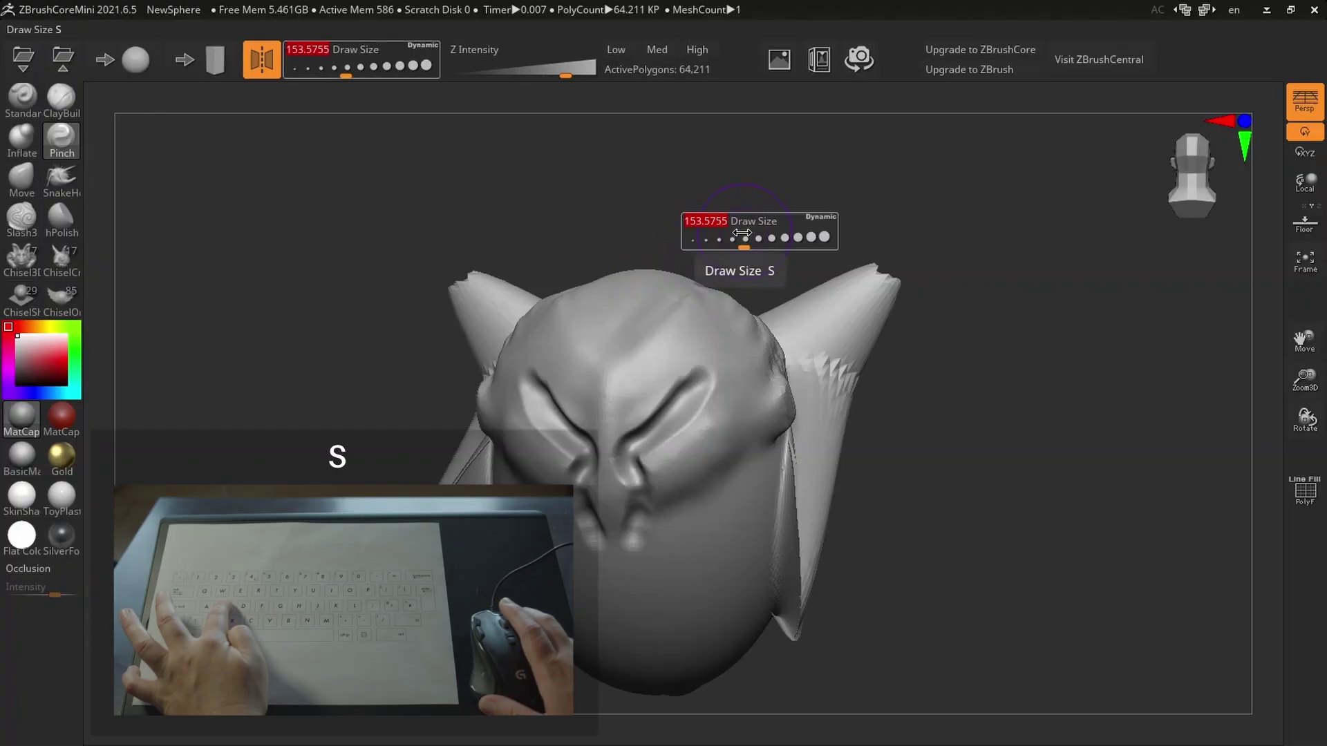
drag(742, 233, 731, 238)
drag(638, 425, 670, 396)
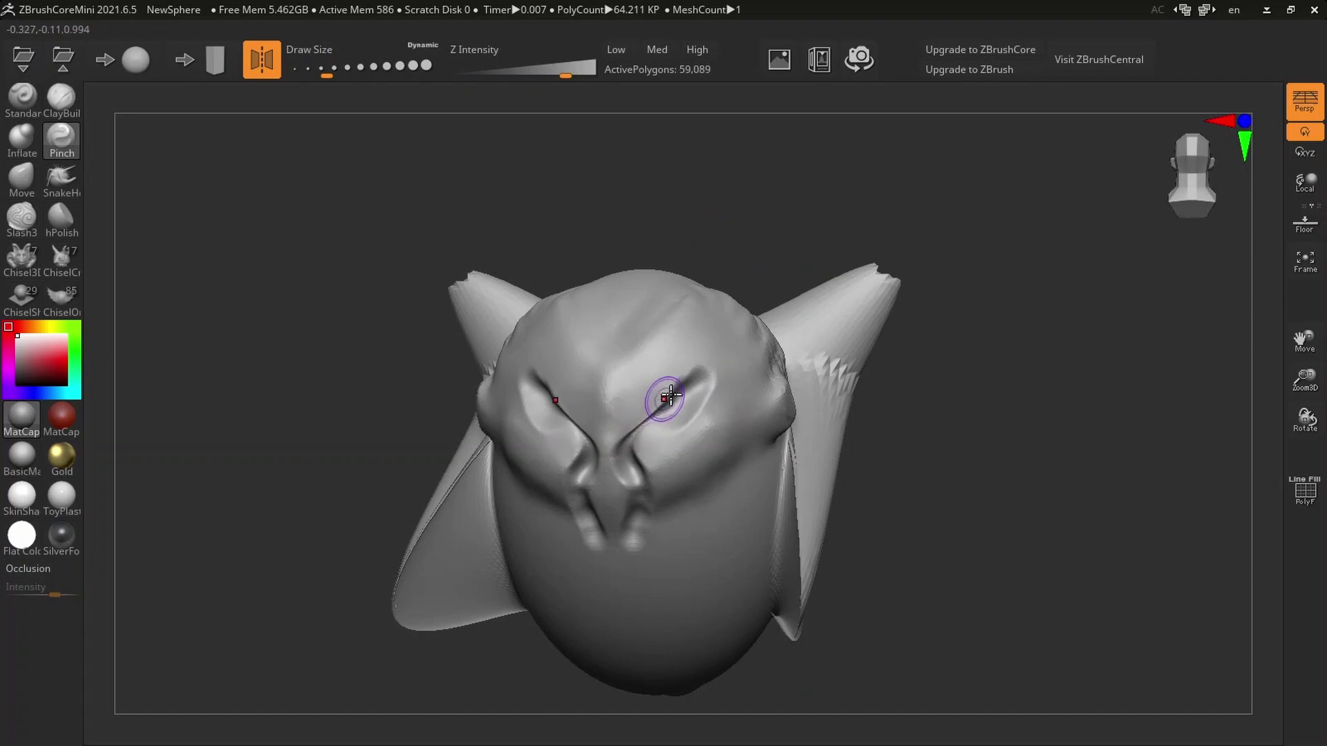
Pull mirrored thin curved antennae out of the brow and tusks from beside the nose with the SnakeHook brush
mouse_move(770, 230)
mouse_down()
mouse_move(782, 193)
mouse_move(764, 180)
mouse_move(728, 198)
mouse_move(749, 242)
mouse_move(818, 208)
mouse_move(786, 222)
mouse_up()
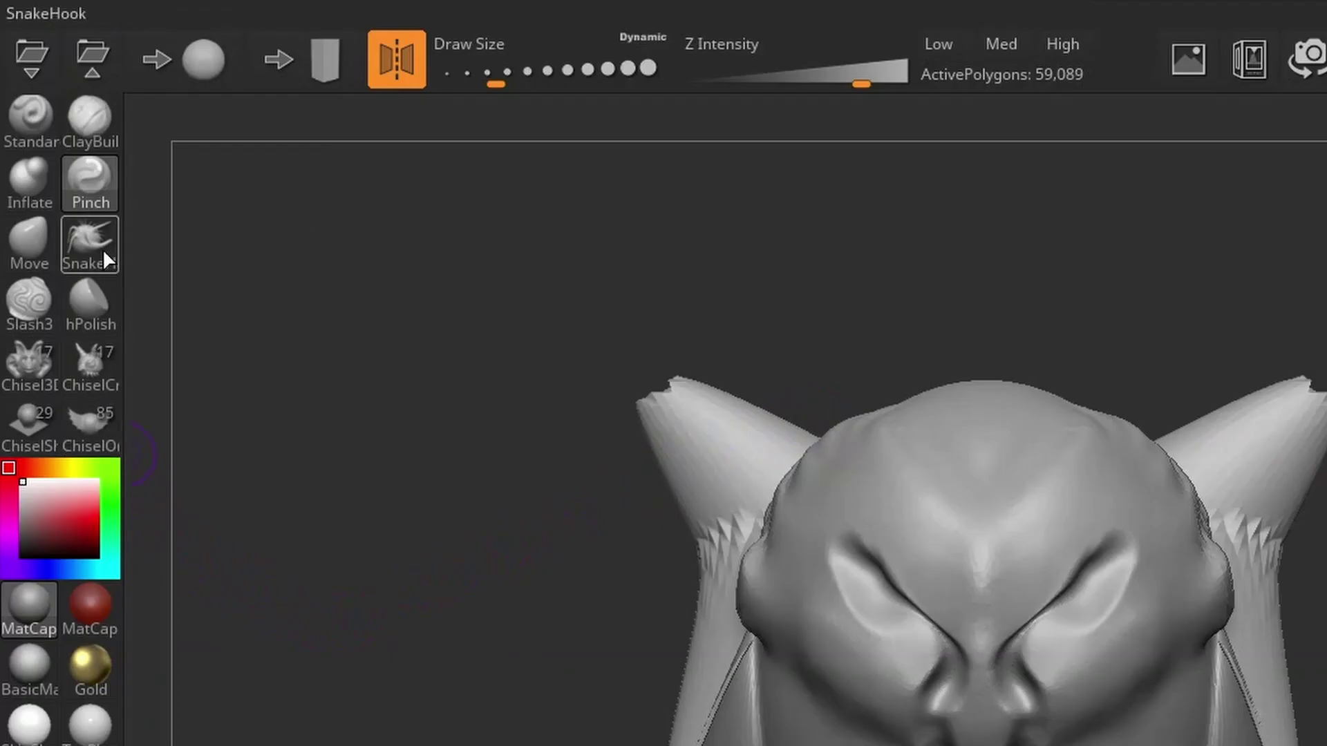
click(104, 253)
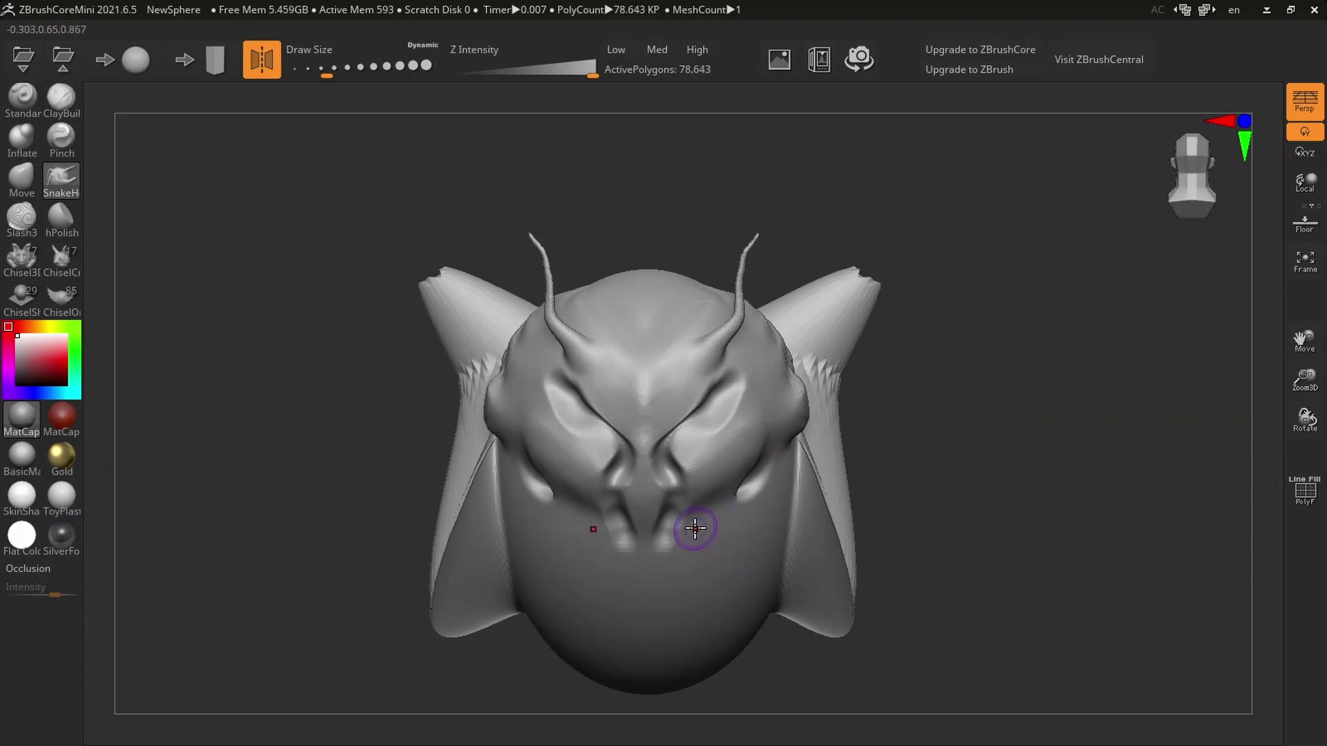
Cut mirrored curved grooves into the center of the forehead with the Slash3 brush
click(21, 218)
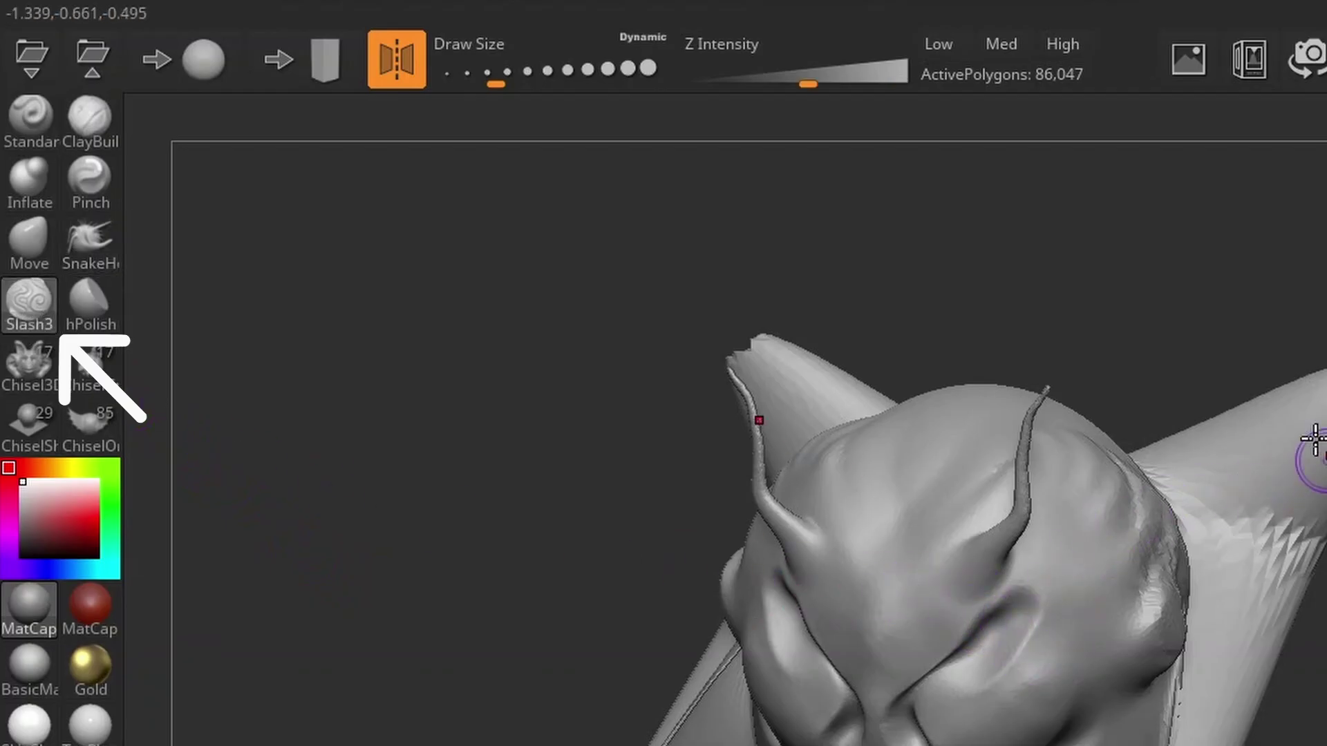
drag(1187, 383, 1205, 346)
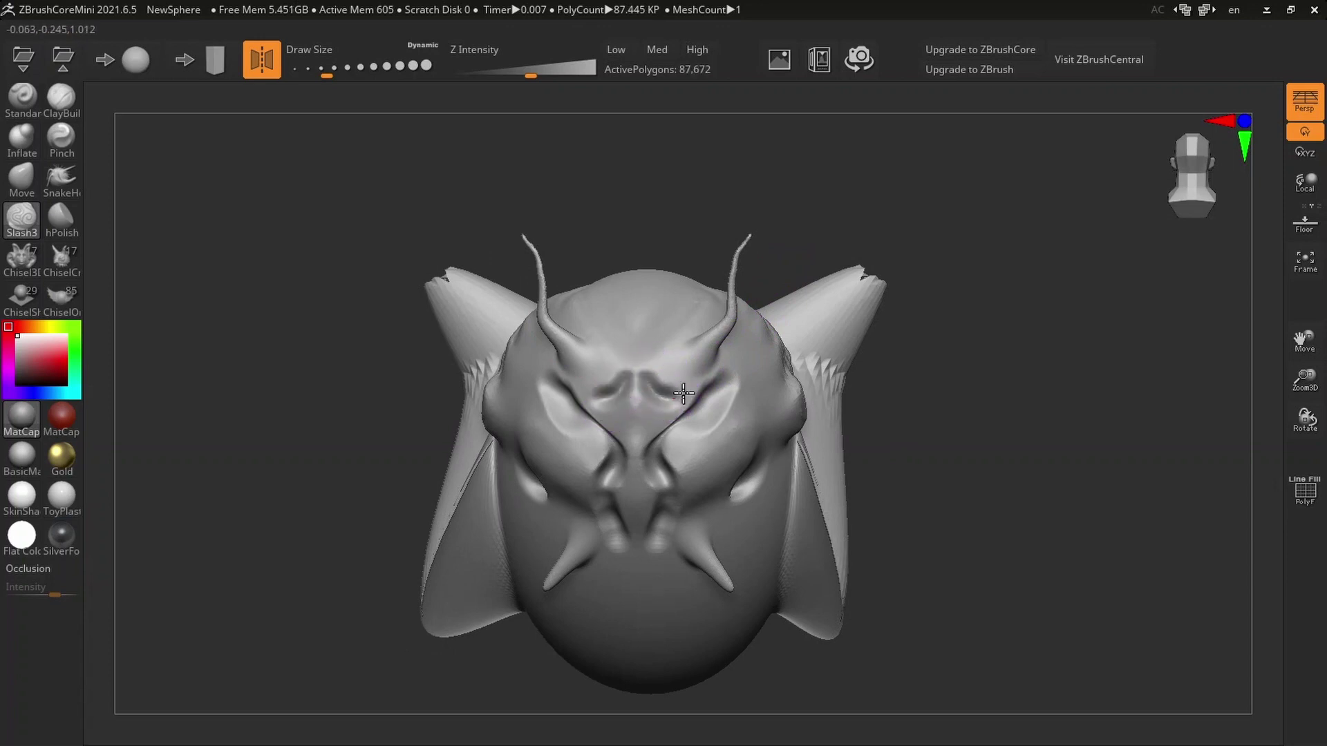
drag(657, 391, 745, 362)
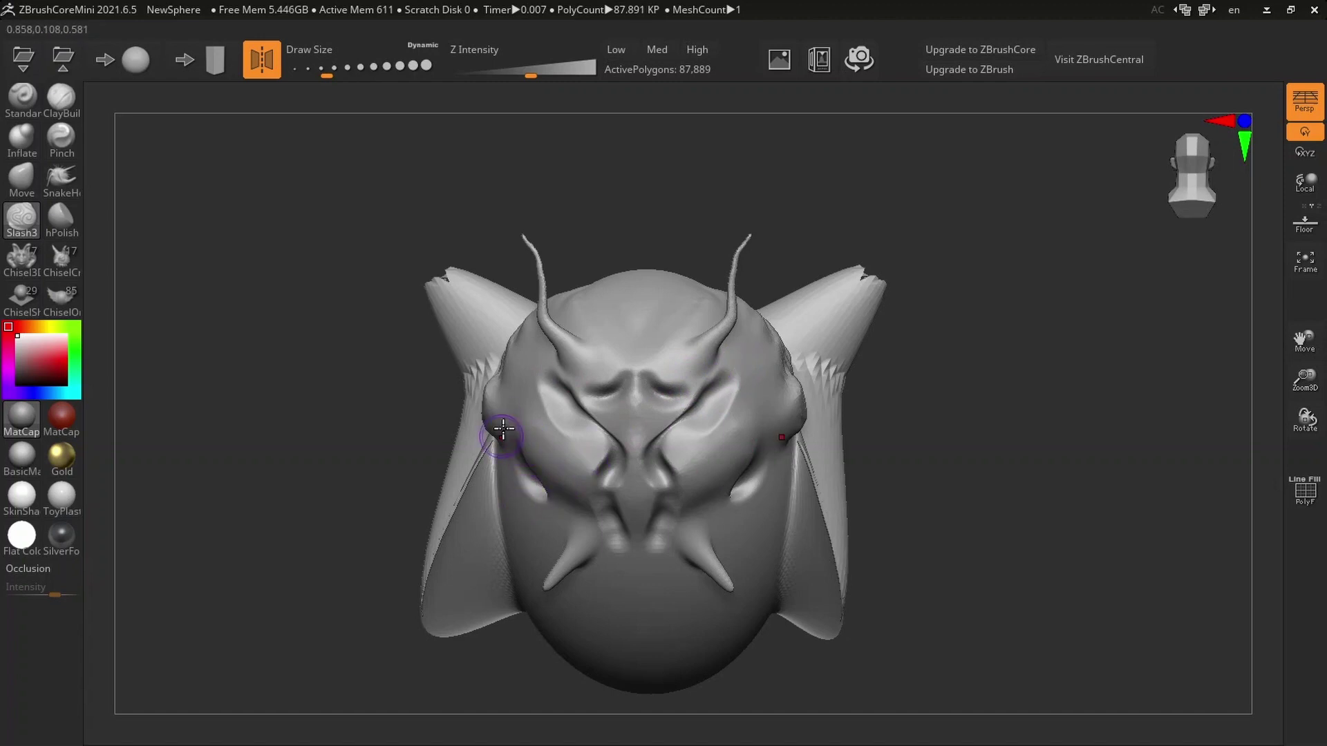
right_drag(614, 353, 620, 372)
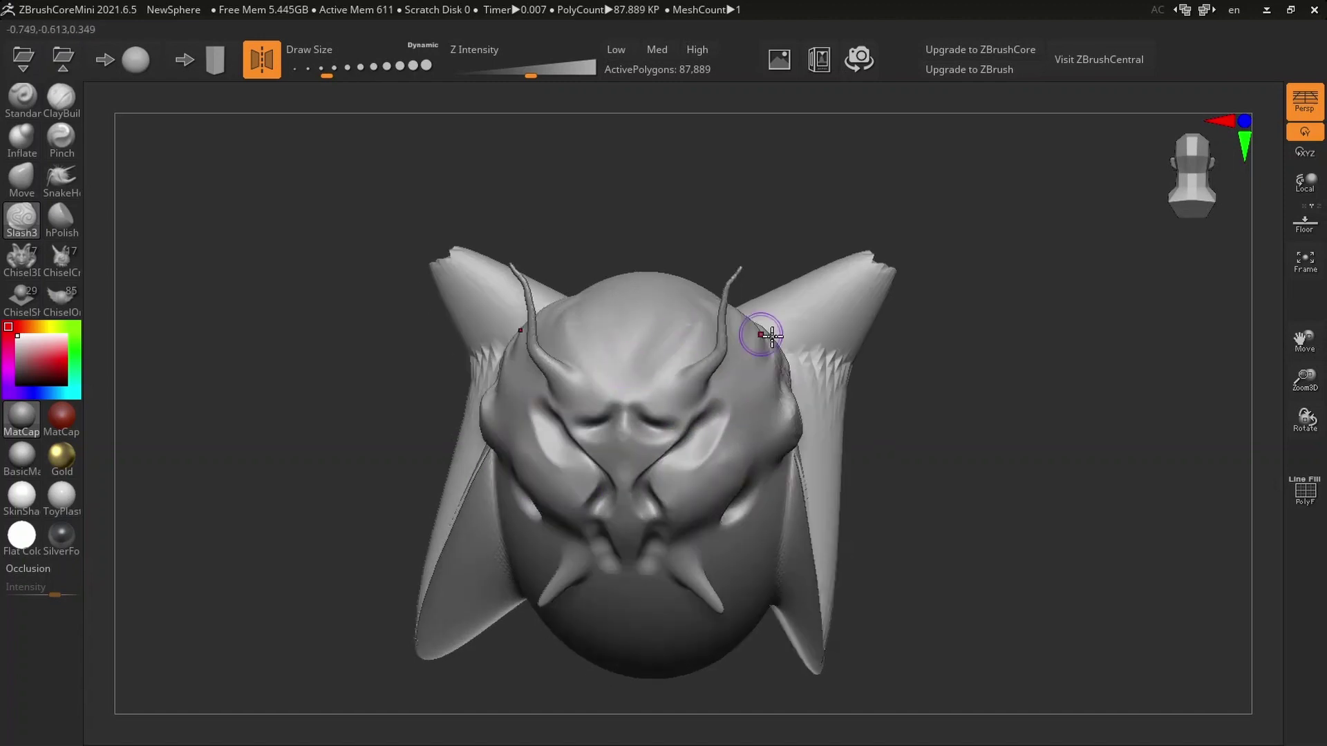
Carve the eyelid creases and eye outlines below the slanted brows with the Slash3 brush
right_drag(936, 371, 930, 361)
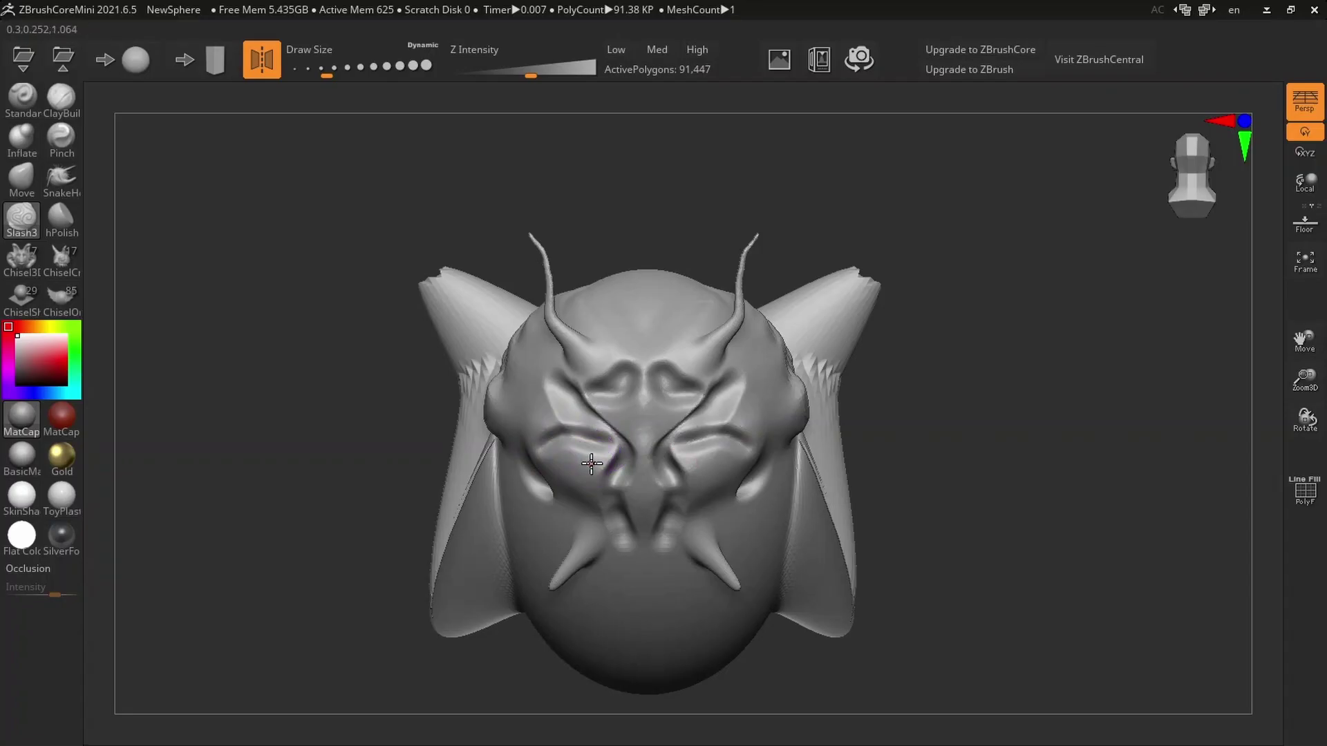
drag(592, 464, 578, 467)
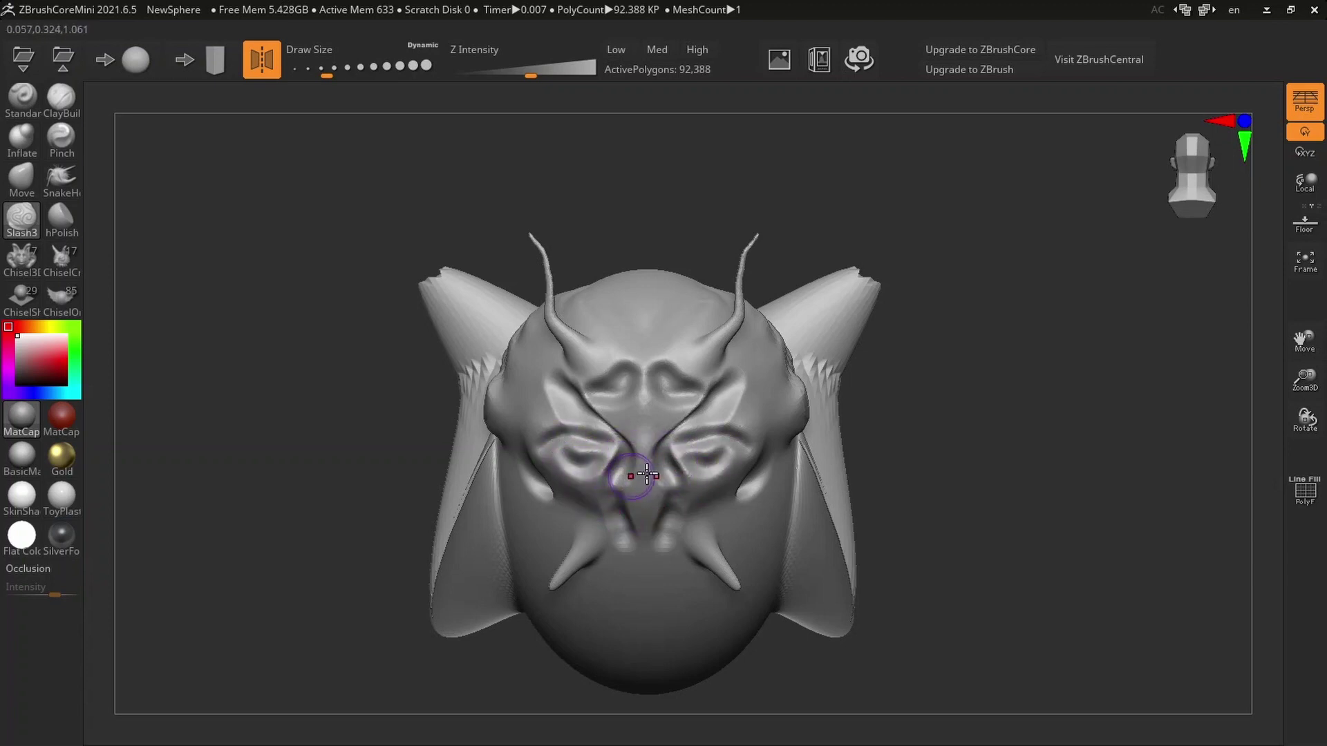
drag(610, 478, 616, 475)
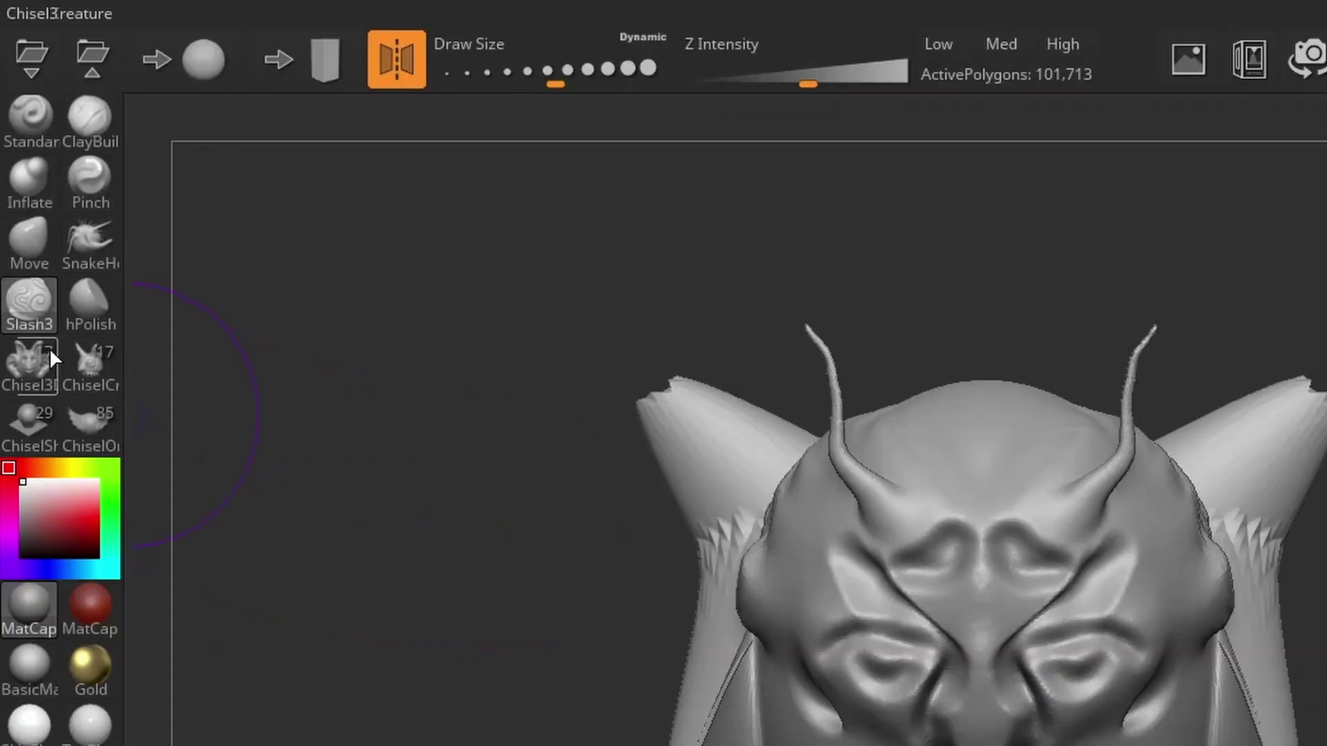
Switch to the Inflate brush and turn symmetry off
click(34, 184)
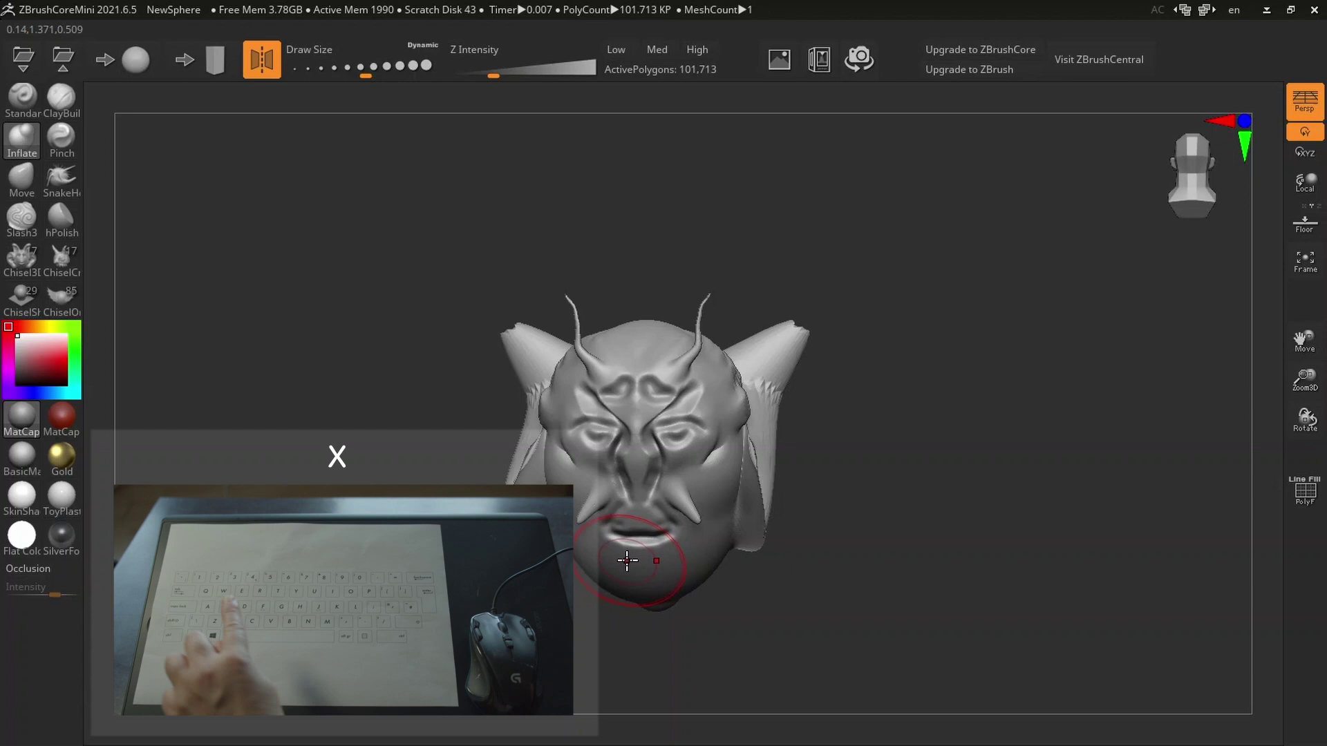
key(x)
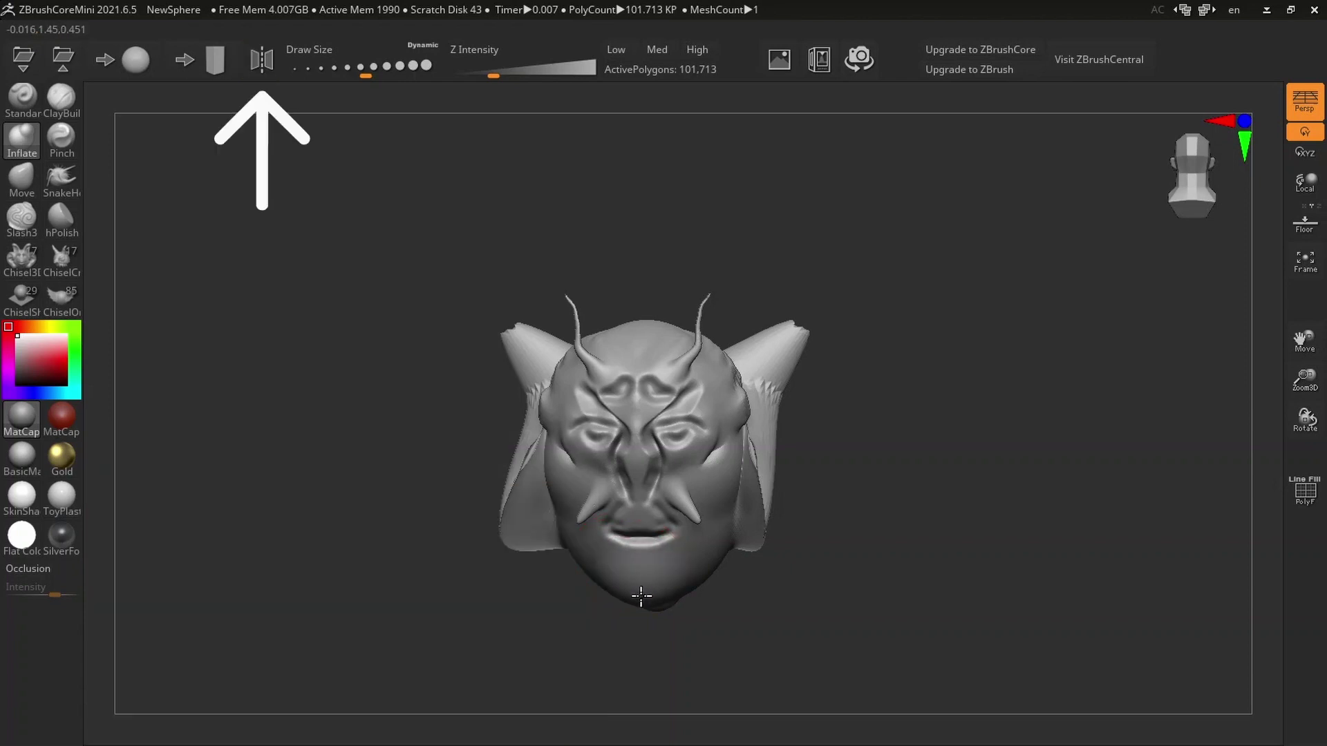
mouse_move(737, 608)
mouse_down()
mouse_move(686, 619)
mouse_move(649, 602)
mouse_move(699, 581)
mouse_move(732, 601)
mouse_move(718, 624)
mouse_up()
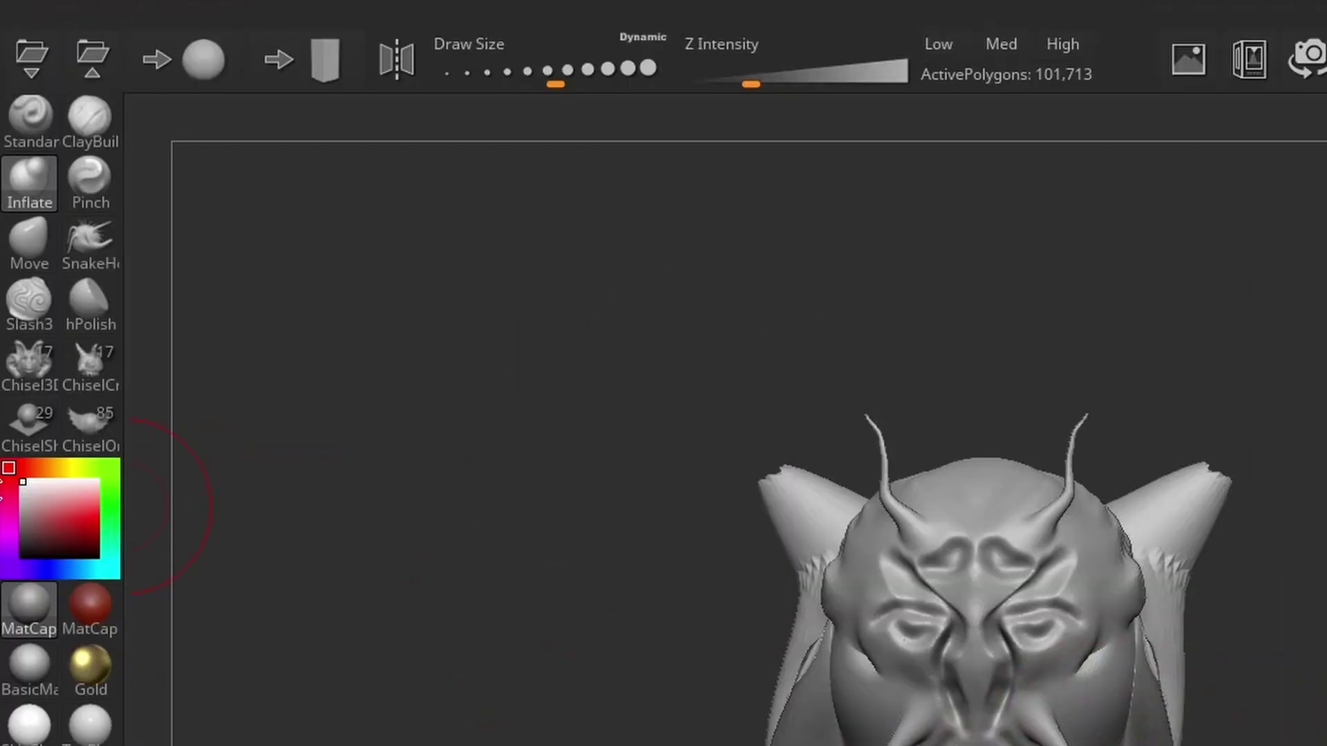
Choose the Chisel3D brush's Eye01 shape and bring the back of the head into view
click(35, 377)
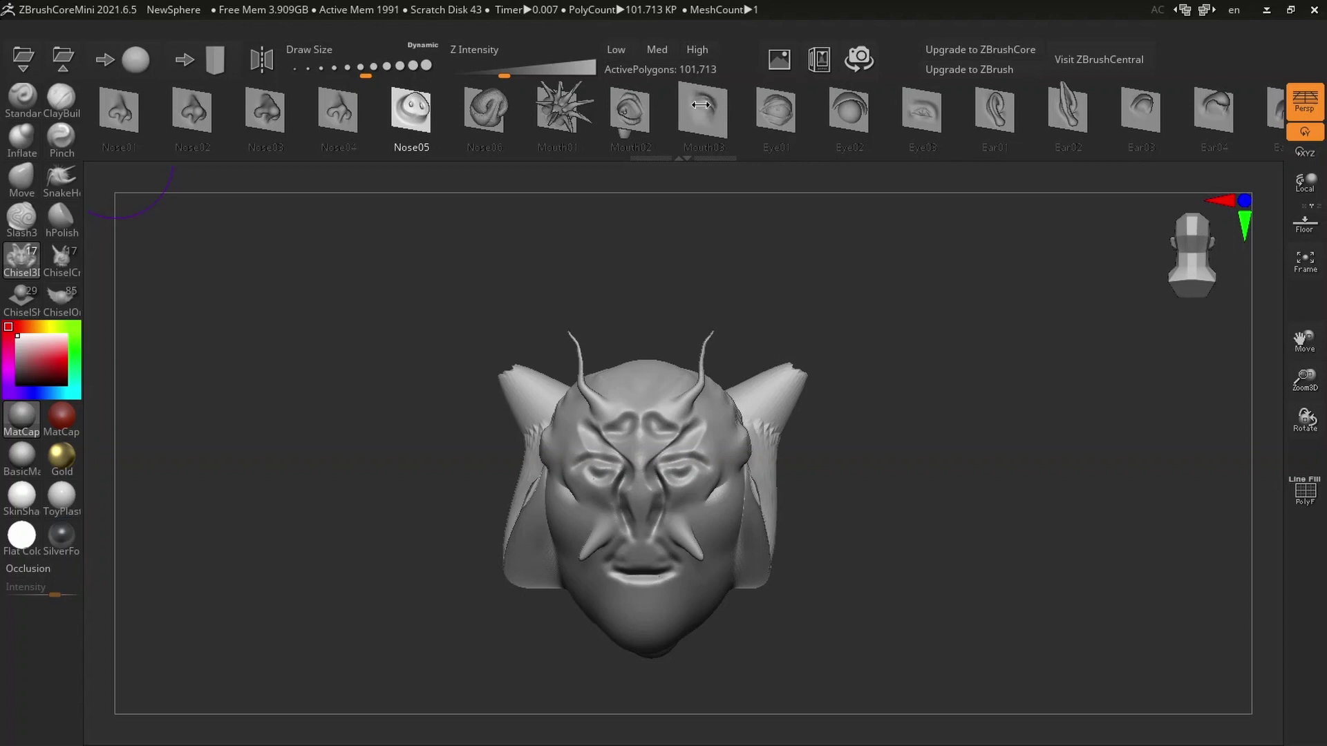
click(775, 109)
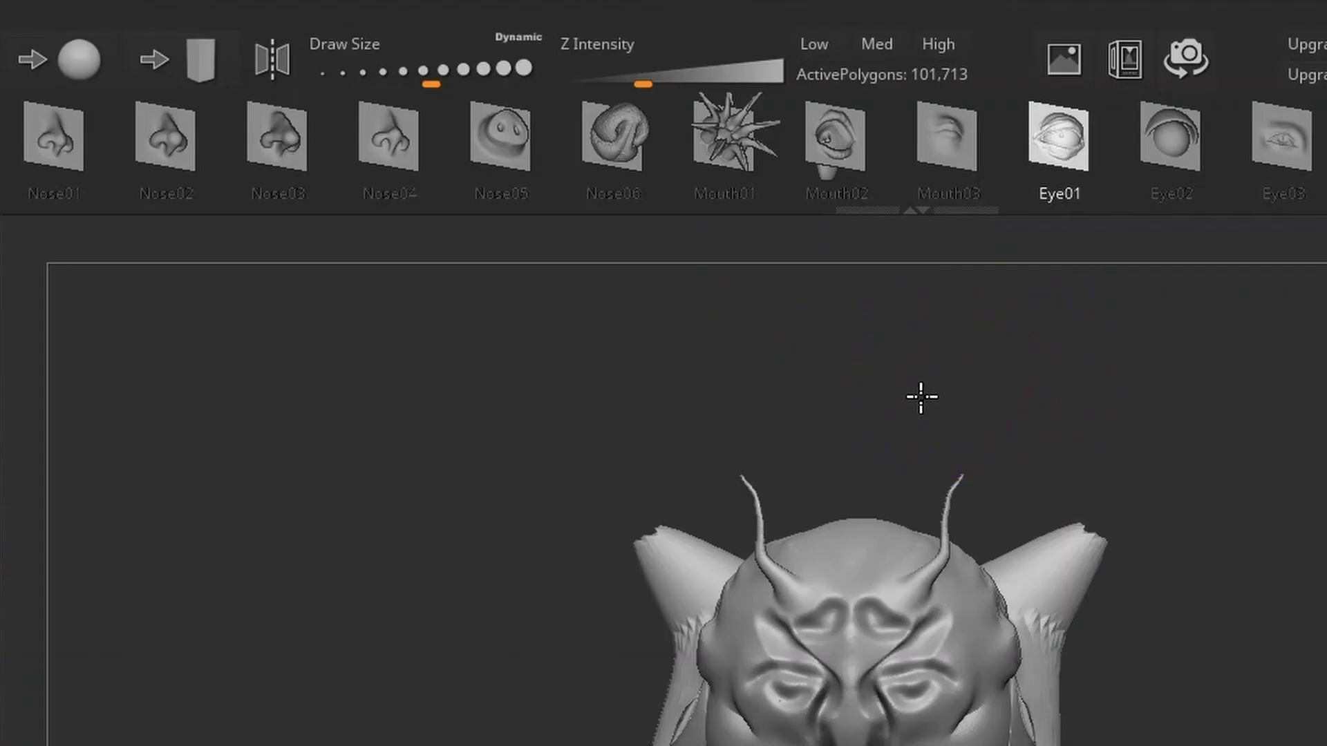
mouse_move(684, 279)
mouse_down()
mouse_move(545, 301)
mouse_move(536, 315)
mouse_up()
mouse_move(692, 451)
mouse_down()
mouse_move(702, 456)
mouse_move(690, 450)
mouse_up()
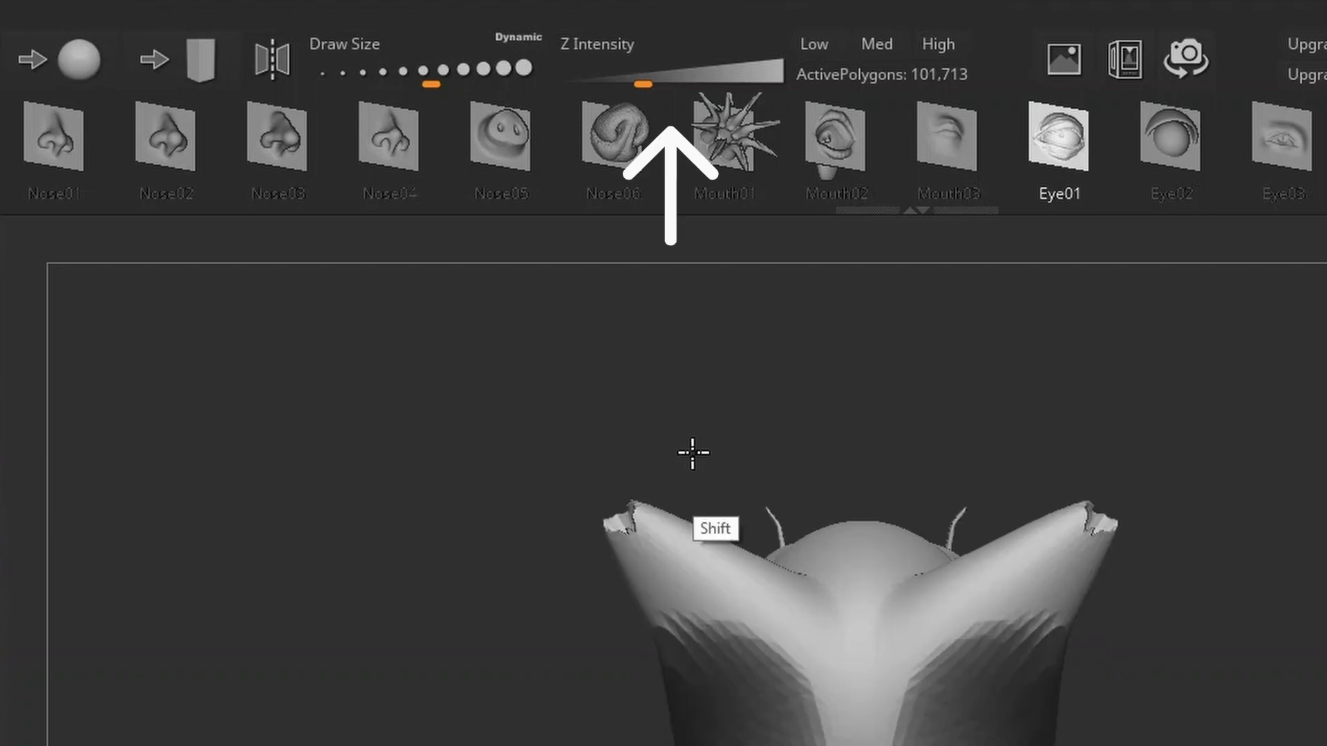
Try stamping the Eye01 shape onto the back of the head at maximum Z Intensity
drag(504, 74, 599, 64)
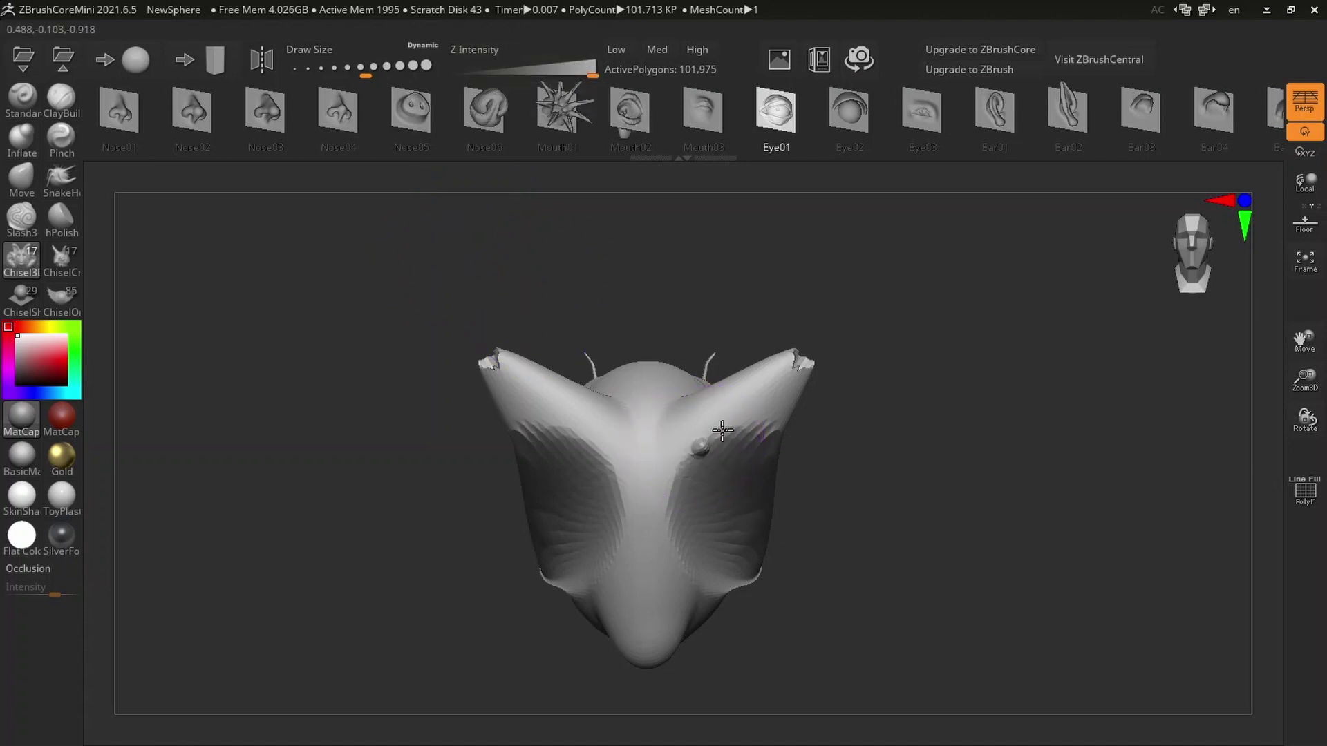
drag(742, 413, 712, 341)
mouse_move(868, 406)
mouse_down()
mouse_move(903, 436)
mouse_move(935, 435)
mouse_move(897, 406)
mouse_move(850, 400)
mouse_move(802, 412)
mouse_move(815, 427)
mouse_move(726, 311)
mouse_up()
Lower the Z Intensity and stamp the Eye01 shape onto the head
click(545, 74)
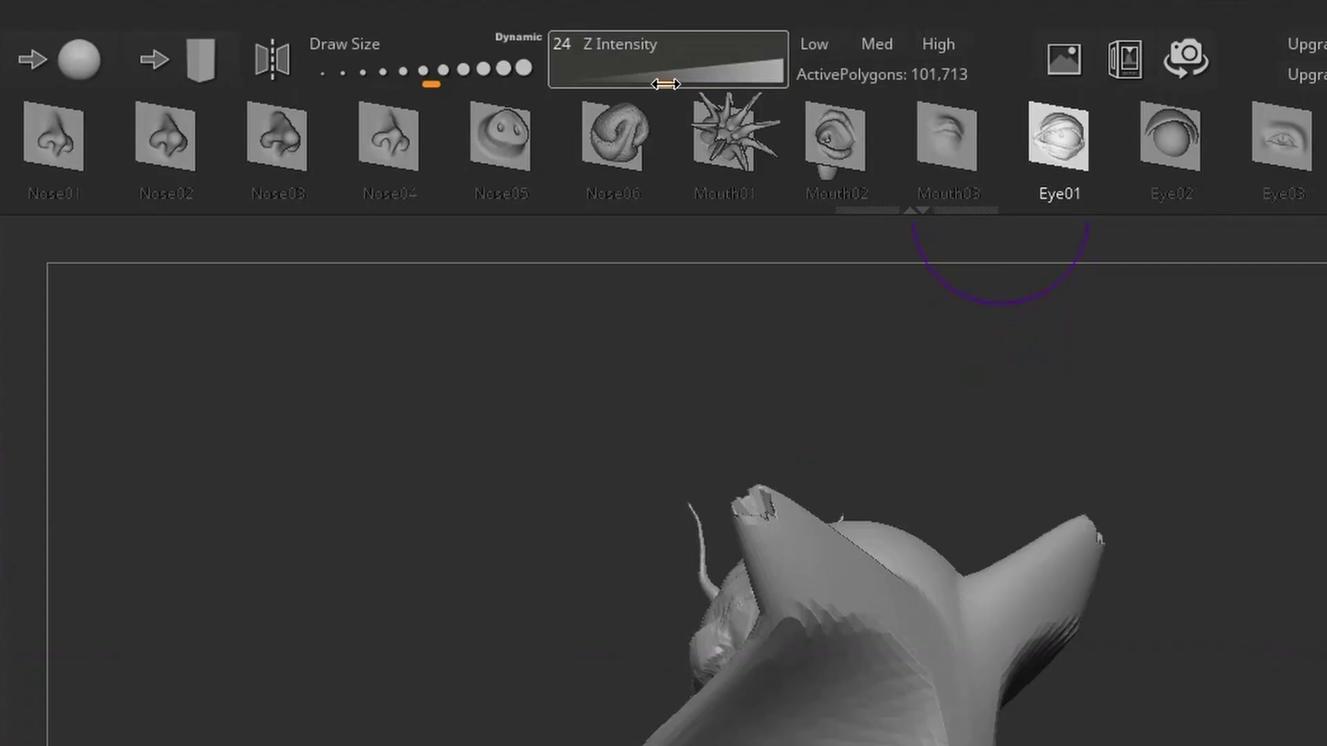
drag(665, 83, 657, 84)
mouse_move(1057, 268)
mouse_down()
mouse_move(947, 450)
mouse_move(954, 491)
mouse_up()
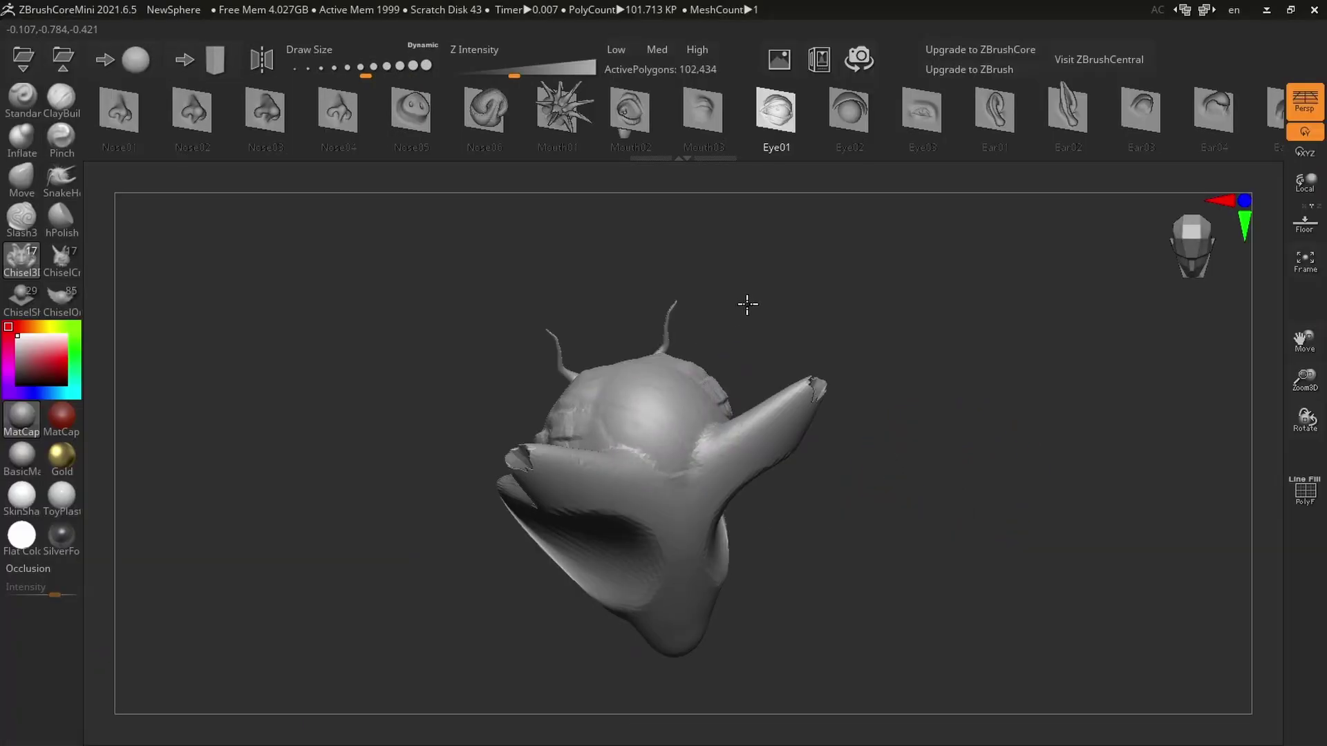
mouse_move(829, 307)
mouse_down()
mouse_move(817, 340)
mouse_move(852, 373)
mouse_move(892, 304)
mouse_move(802, 348)
mouse_up()
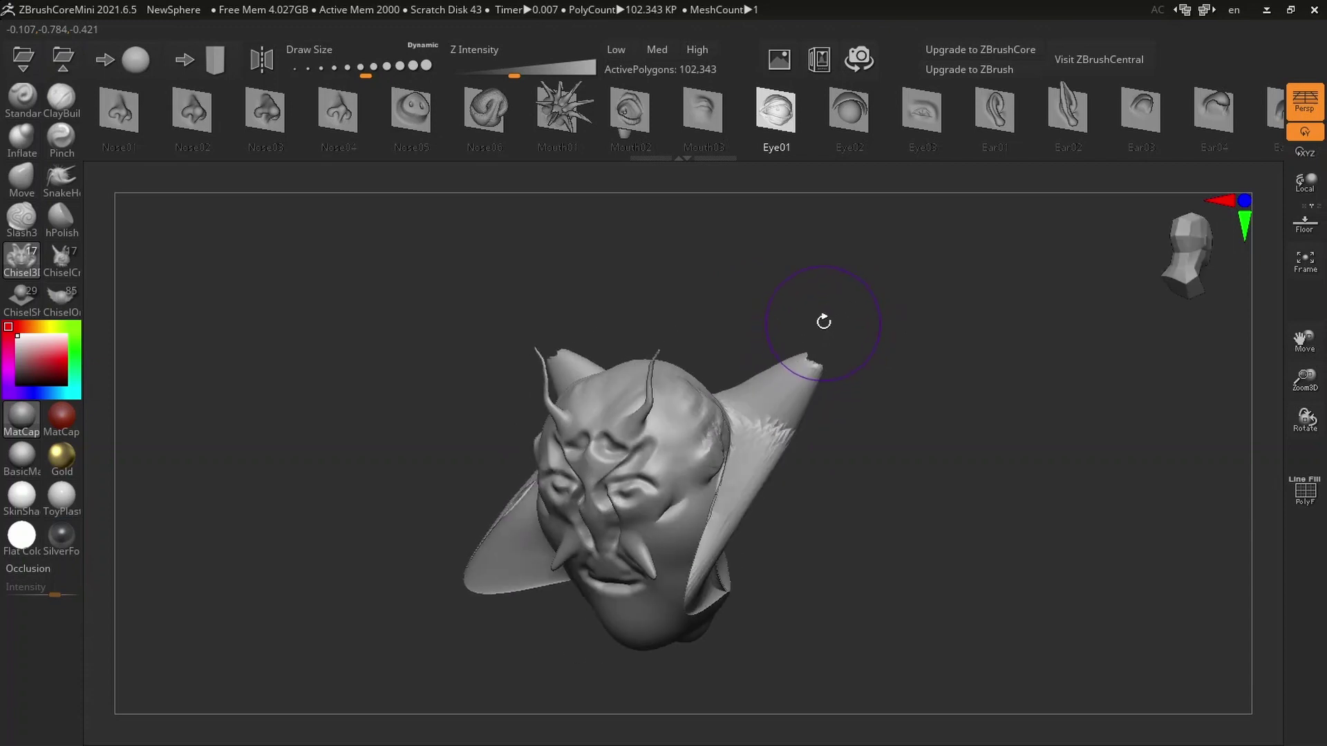
shift+drag(823, 317, 873, 299)
drag(820, 342, 818, 299)
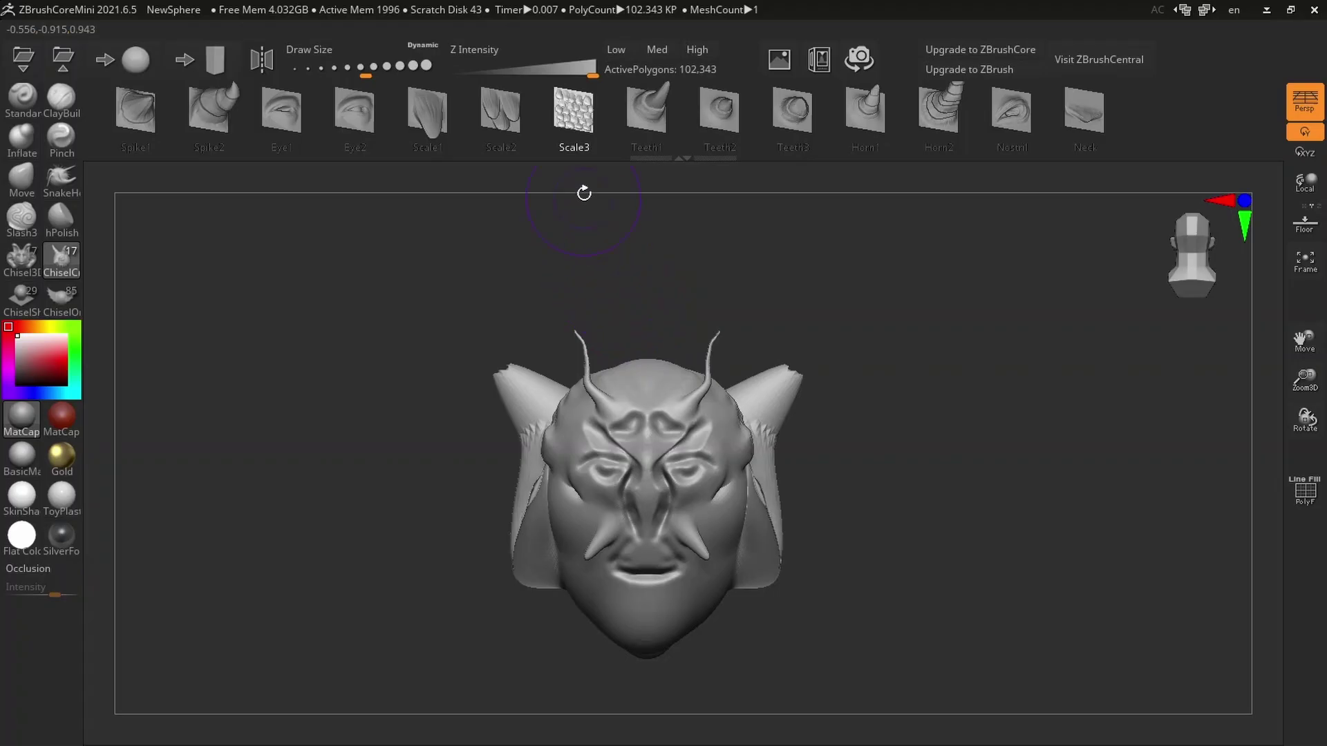
Stamp the ChiselCreature brush's Scale3 shape over the cheeks, nose and mouth area at Z Intensity 7
mouse_move(541, 75)
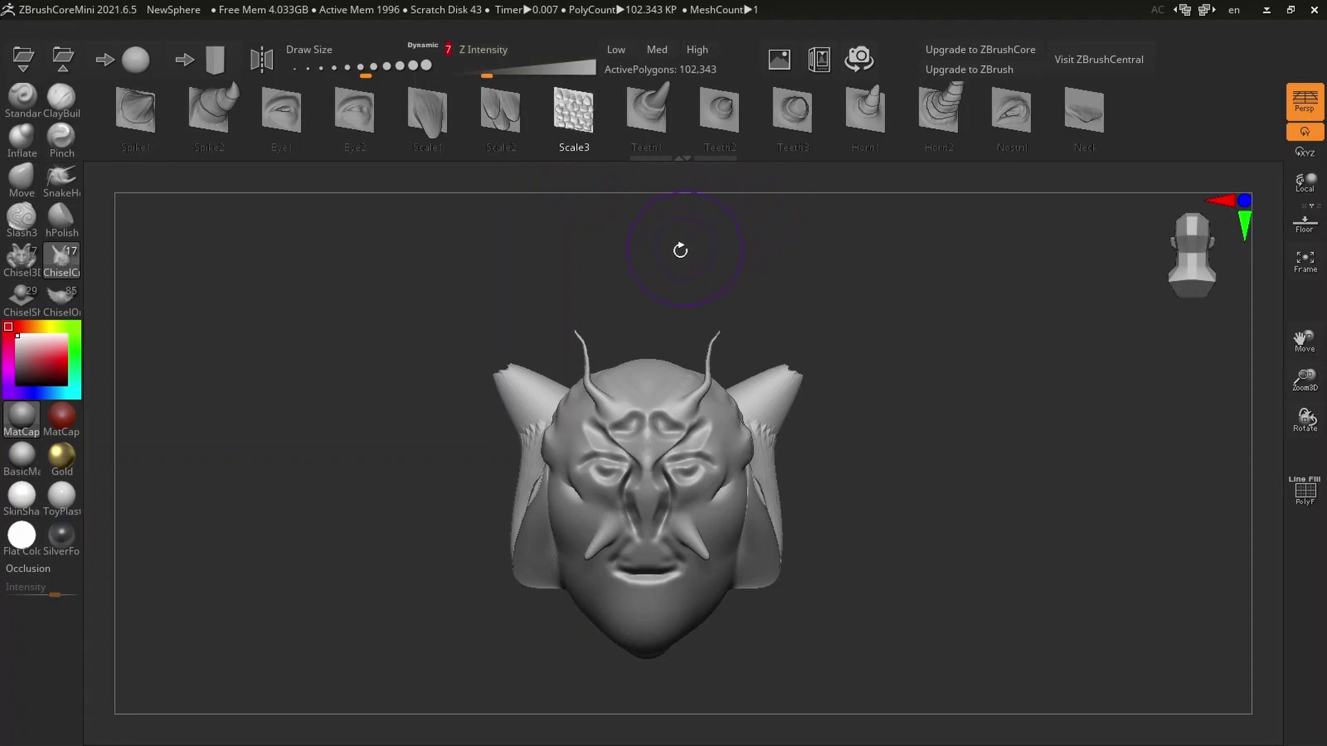
click(598, 141)
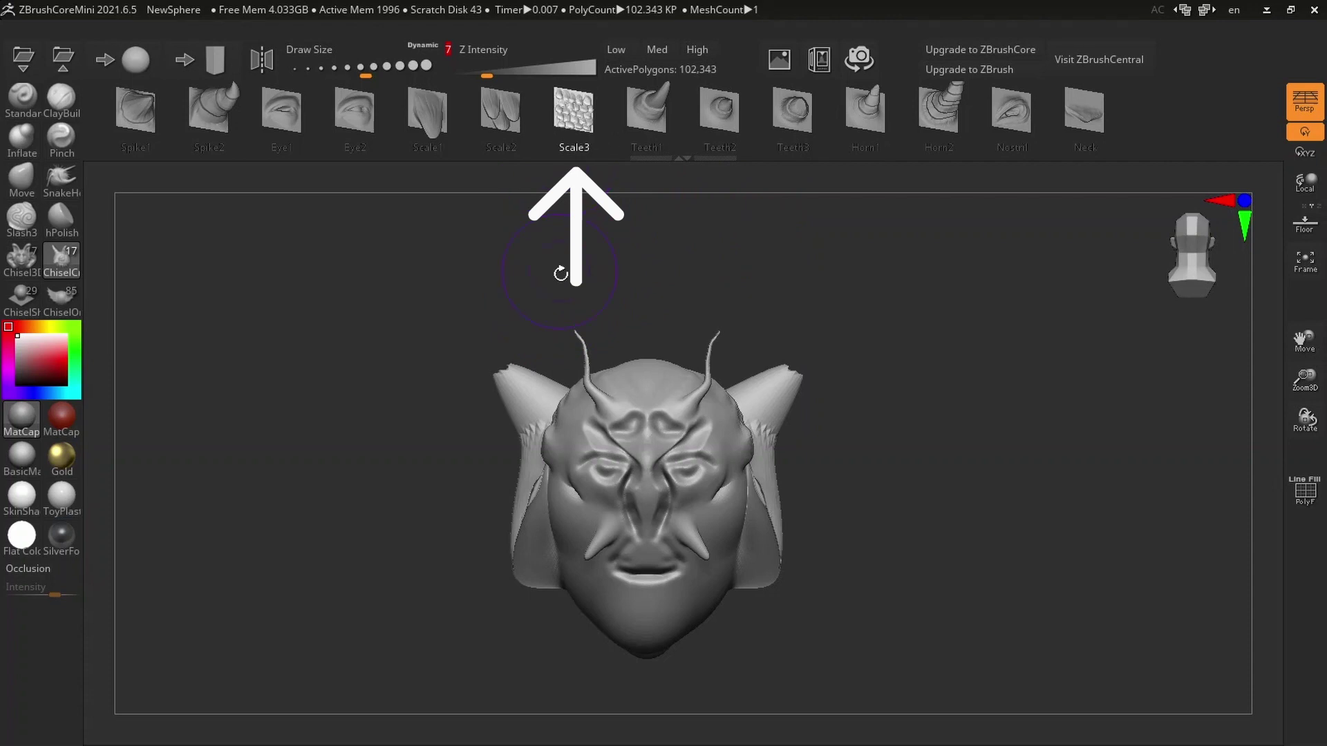
mouse_move(601, 511)
mouse_down()
mouse_move(546, 501)
mouse_move(596, 515)
mouse_move(565, 510)
mouse_up()
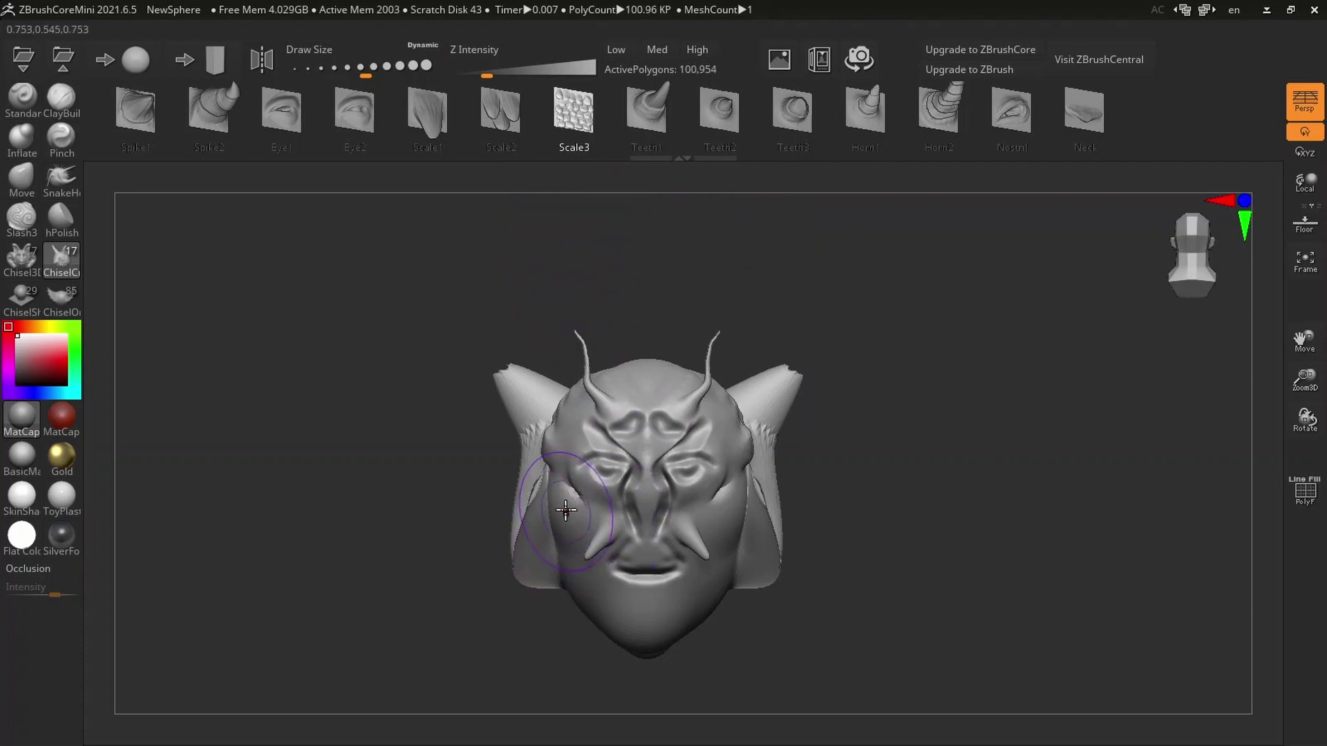
mouse_move(724, 456)
mouse_down()
mouse_move(738, 505)
mouse_move(713, 520)
mouse_up()
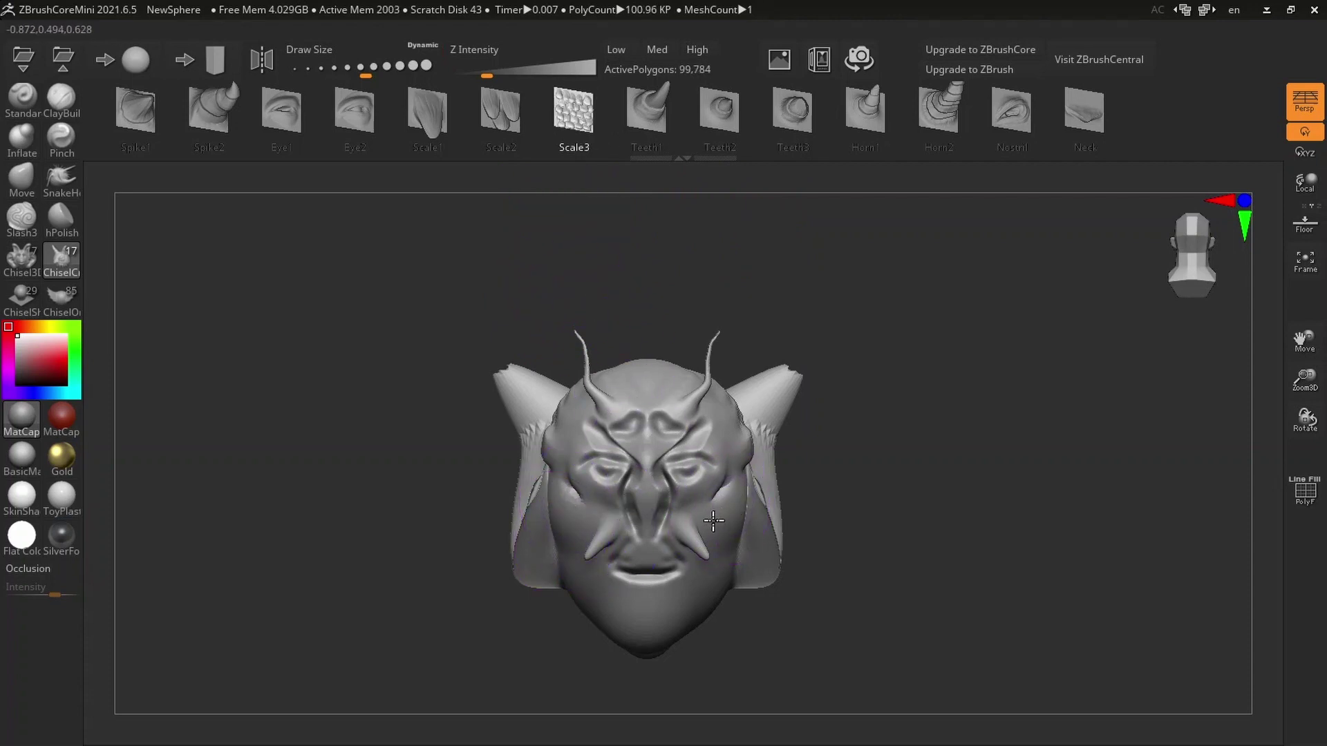
mouse_move(794, 483)
mouse_down()
mouse_move(811, 446)
mouse_move(849, 478)
mouse_up()
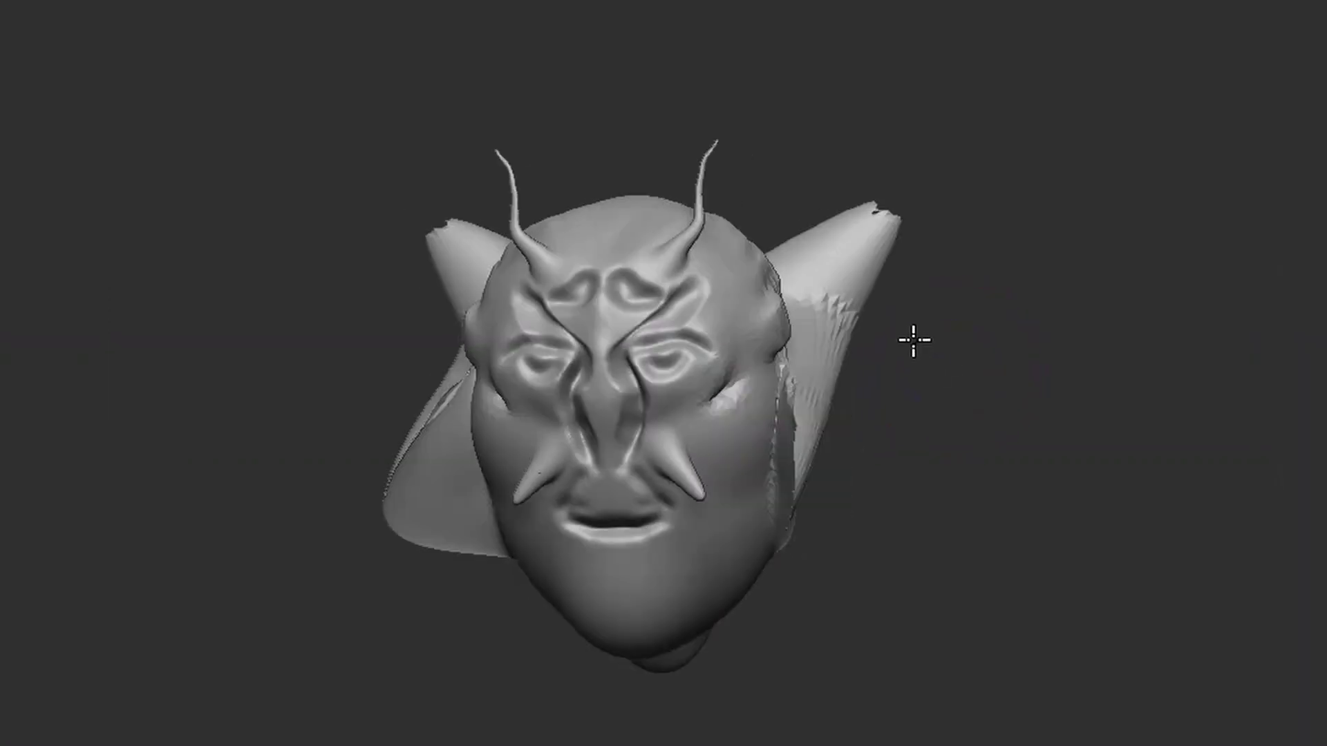
mouse_move(965, 371)
mouse_down()
mouse_move(906, 385)
mouse_move(894, 331)
mouse_move(755, 429)
mouse_move(725, 536)
mouse_up()
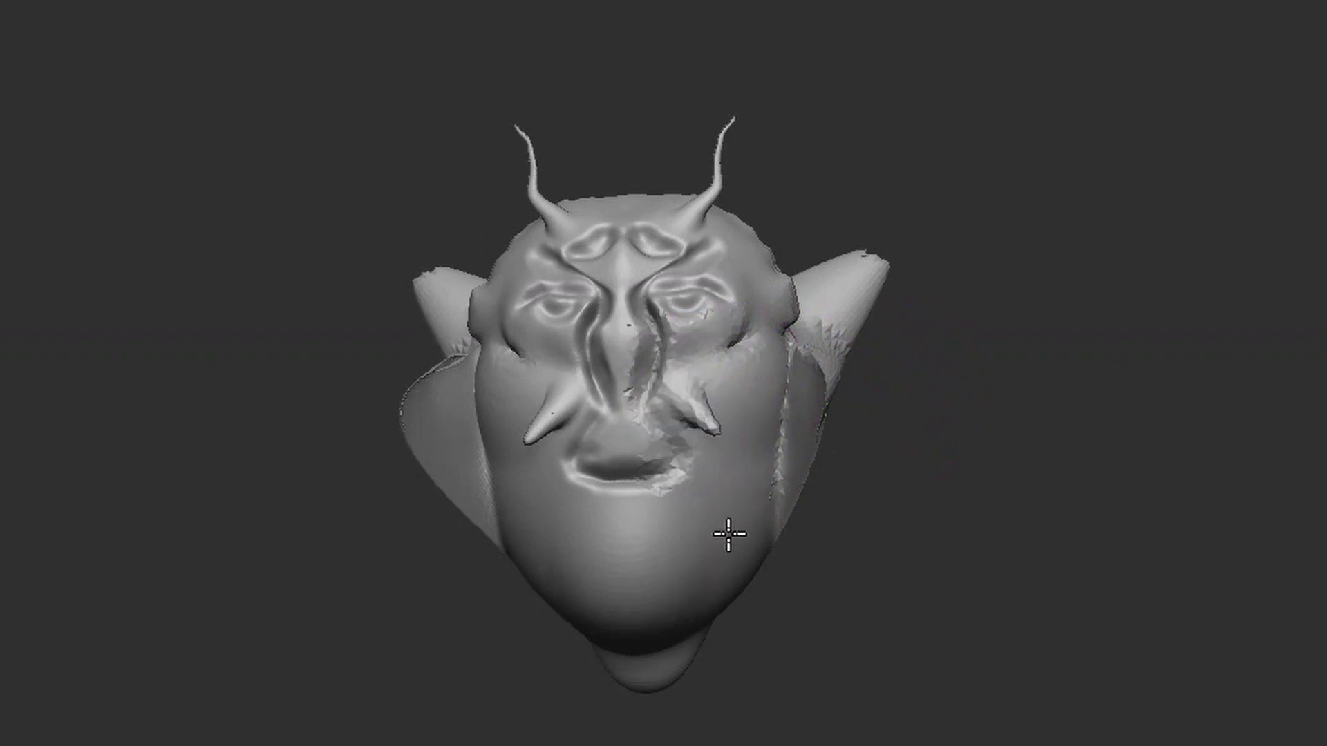
mouse_move(949, 376)
mouse_down()
mouse_move(986, 450)
mouse_move(936, 435)
mouse_up()
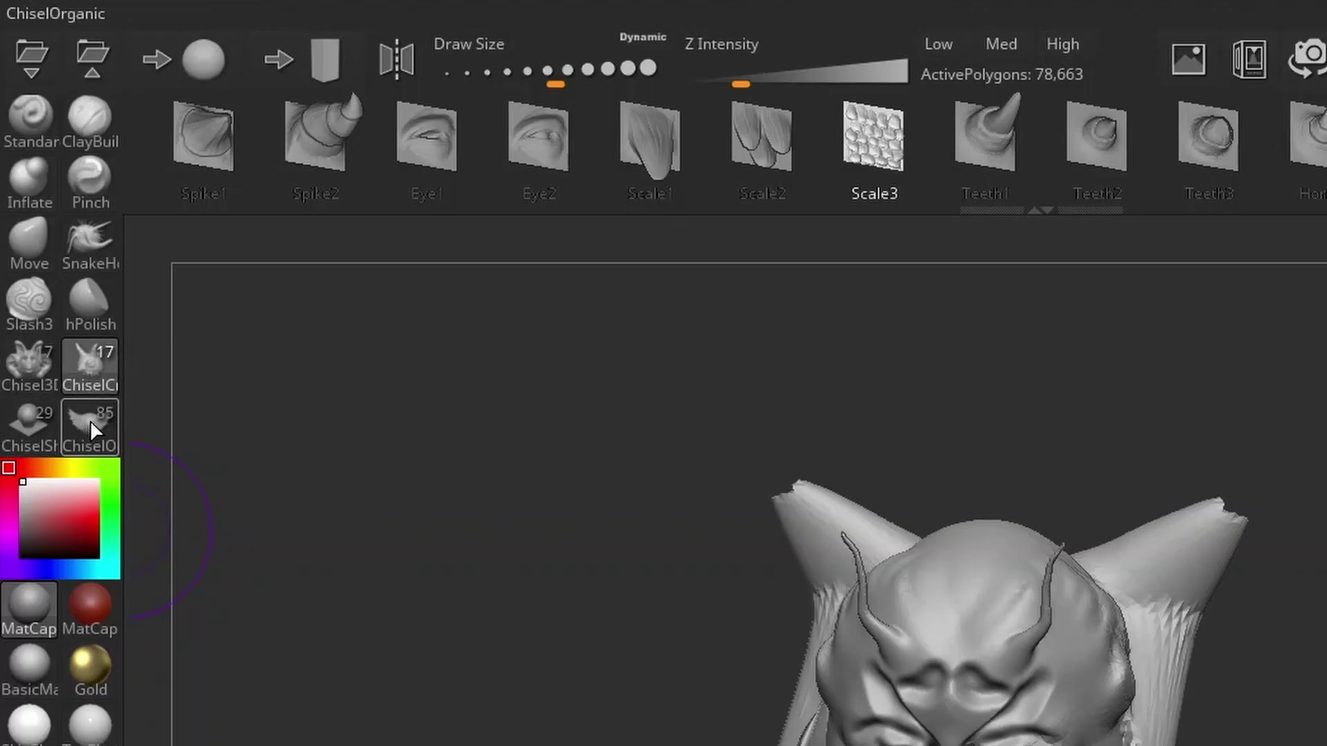
Look through the ChiselOrganic shapes, switch to ChiselShapes and try the Cube shape on the forehead
click(90, 429)
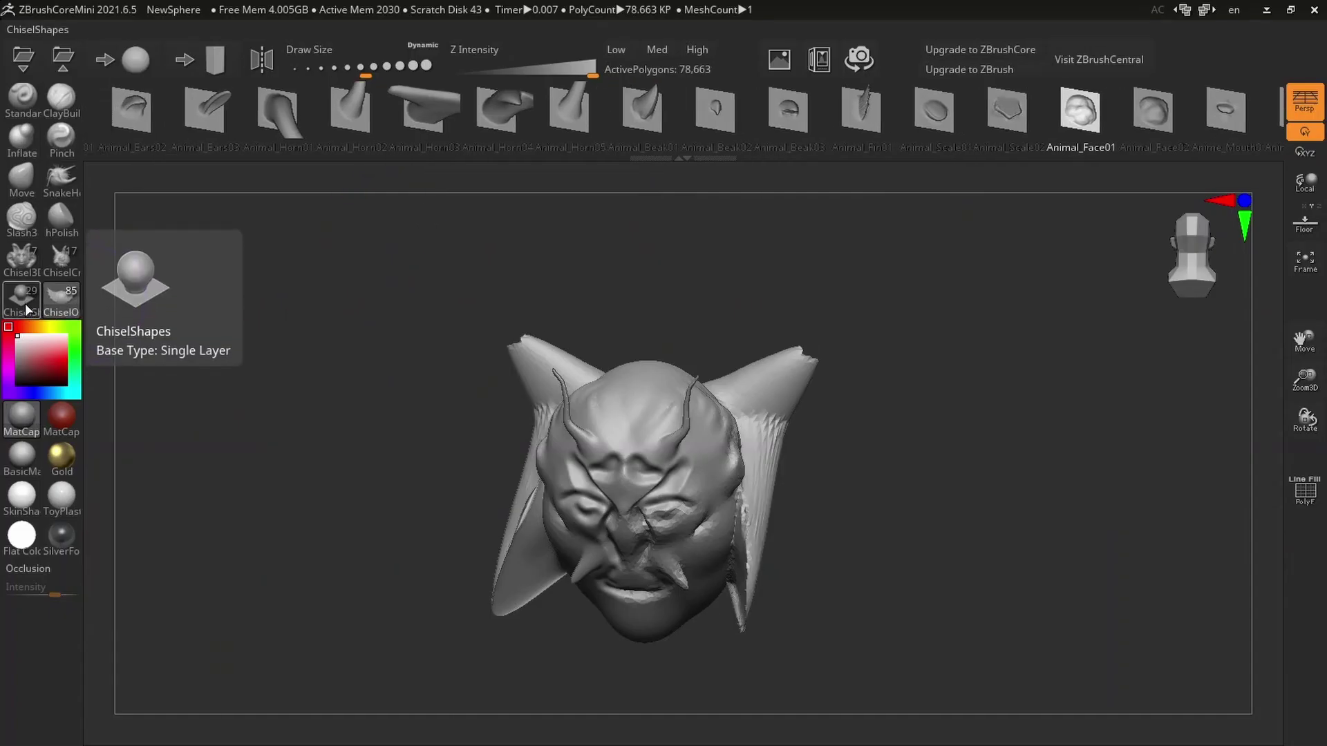
click(23, 304)
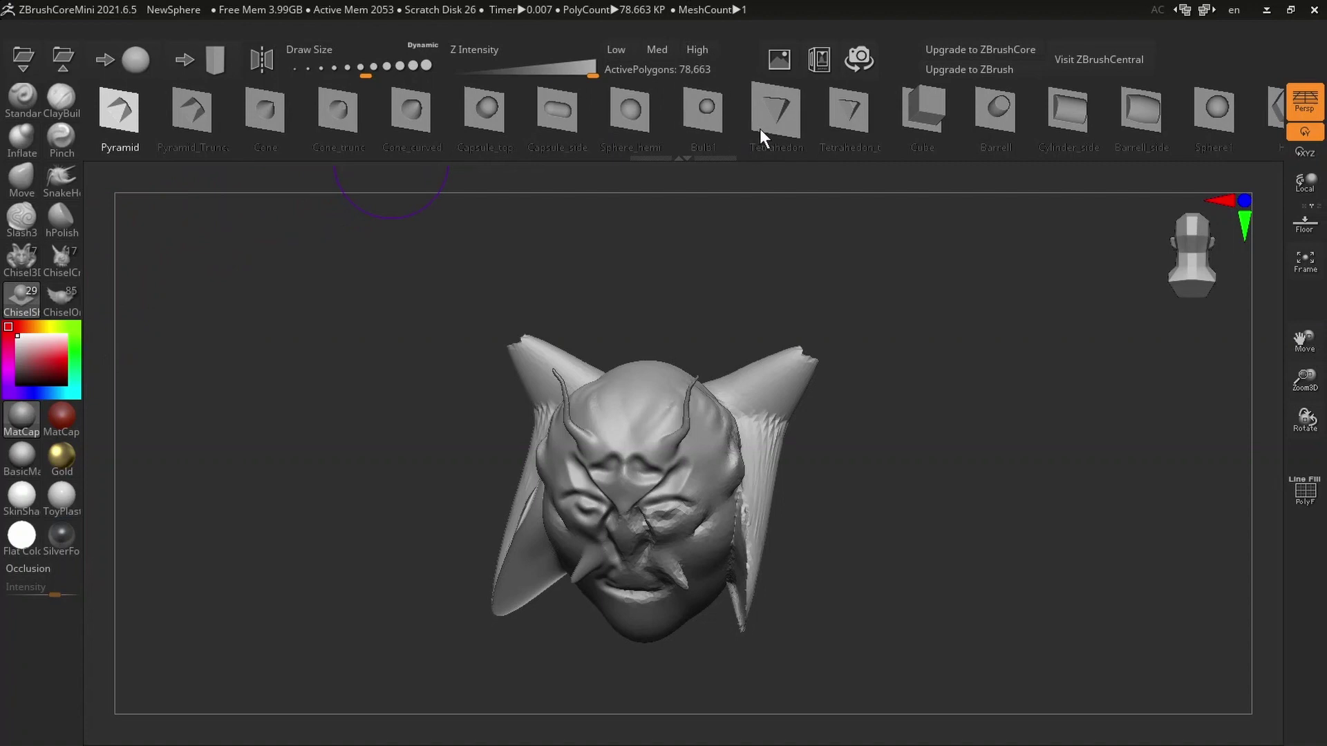
click(895, 124)
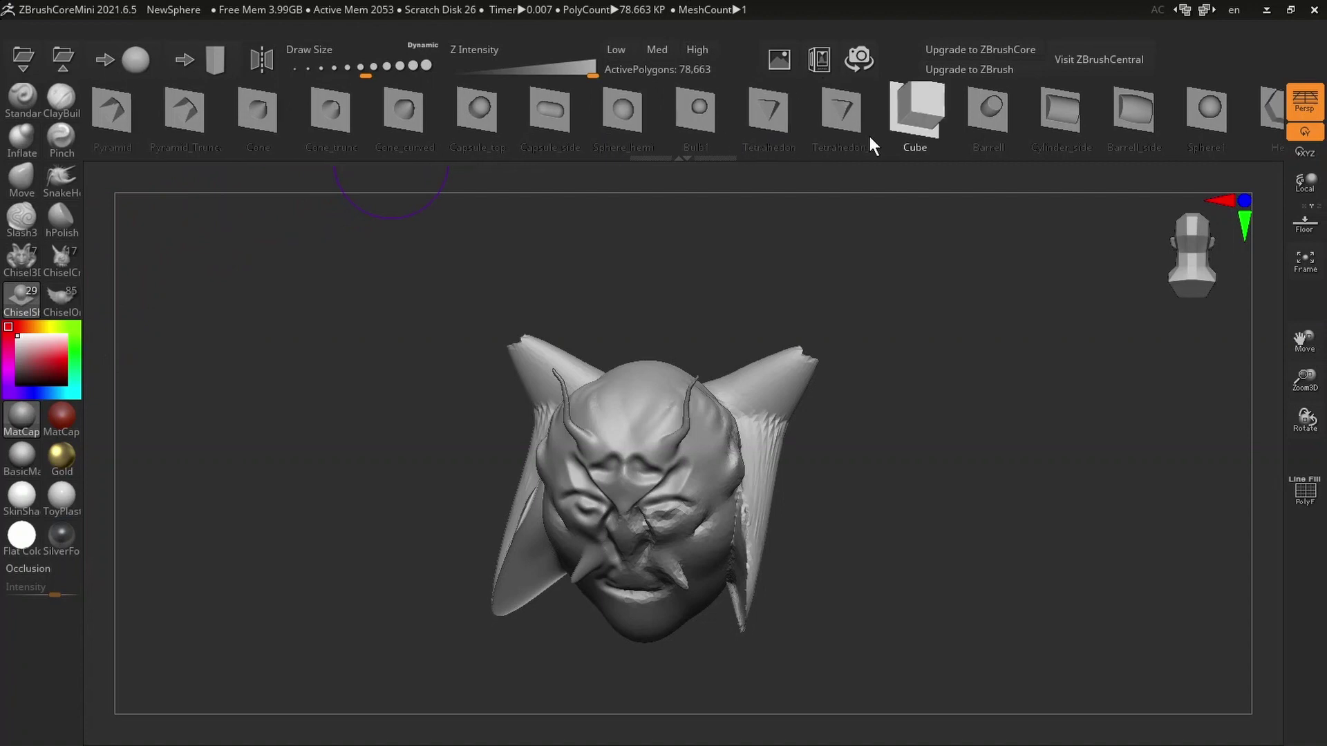
drag(626, 404, 631, 355)
drag(684, 302, 415, 387)
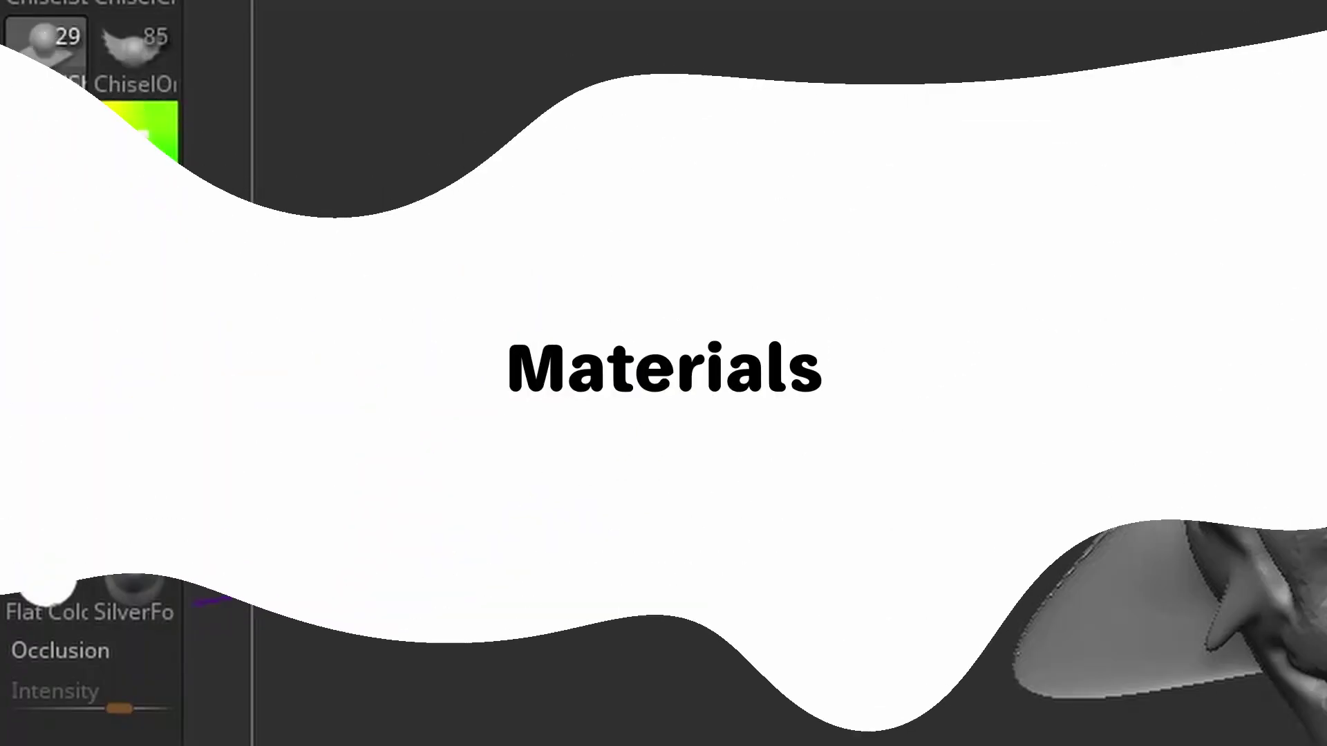
Apply the Gold material to the head and check it from slightly different angles
click(134, 401)
drag(579, 286, 574, 339)
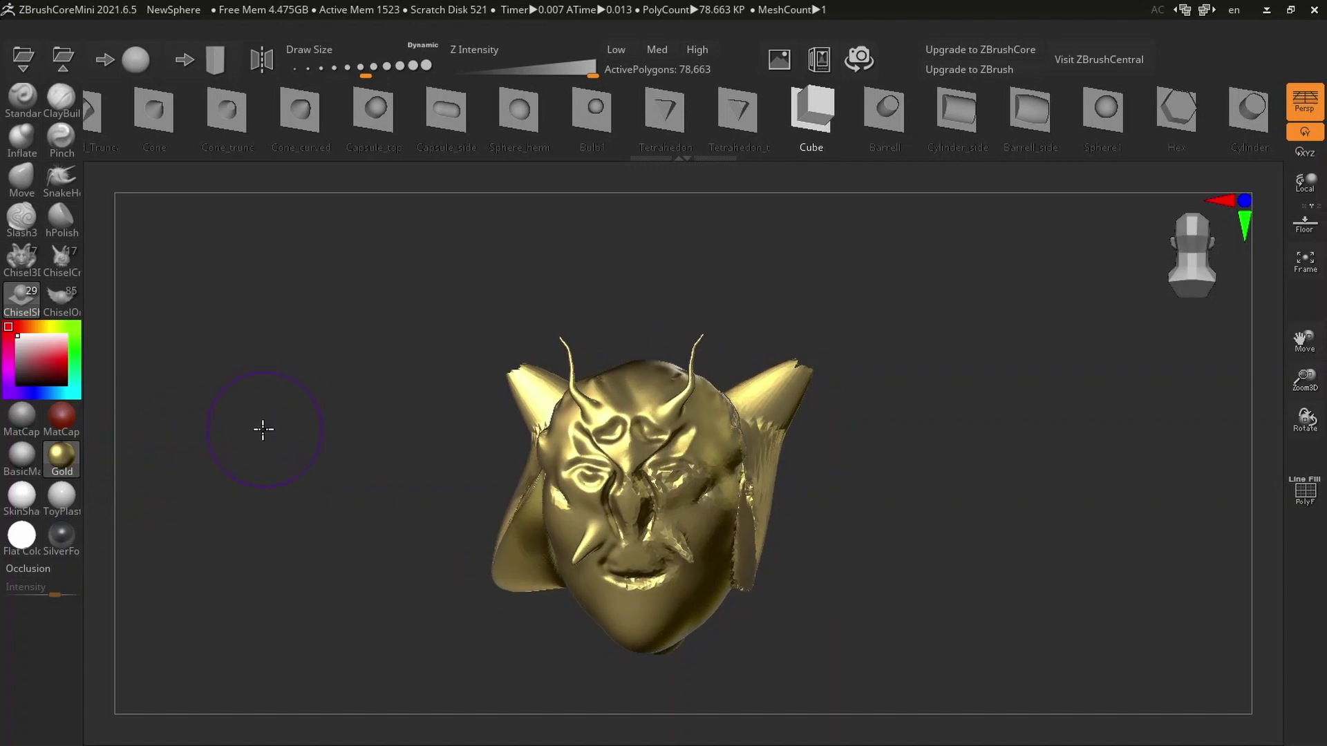
drag(262, 429, 235, 475)
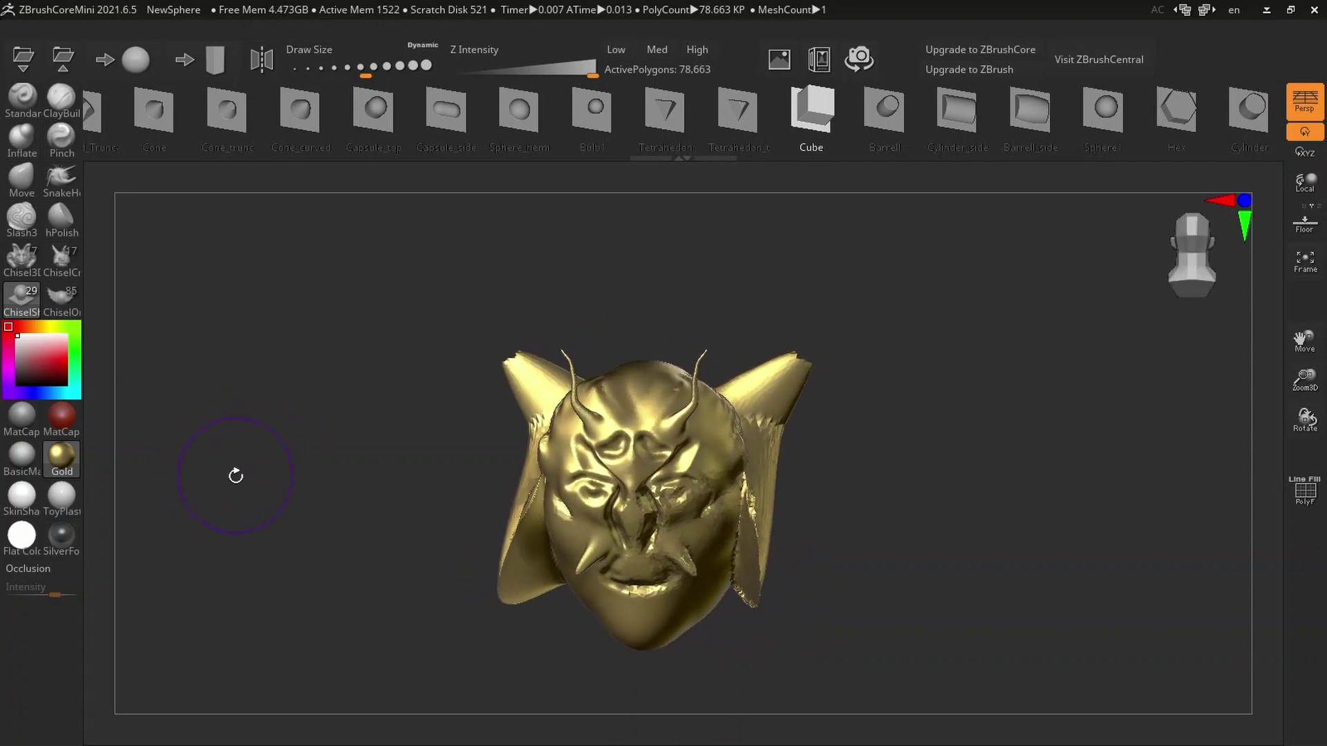
Tint the gold head red with the color picker and try a blue hue
click(50, 360)
click(44, 353)
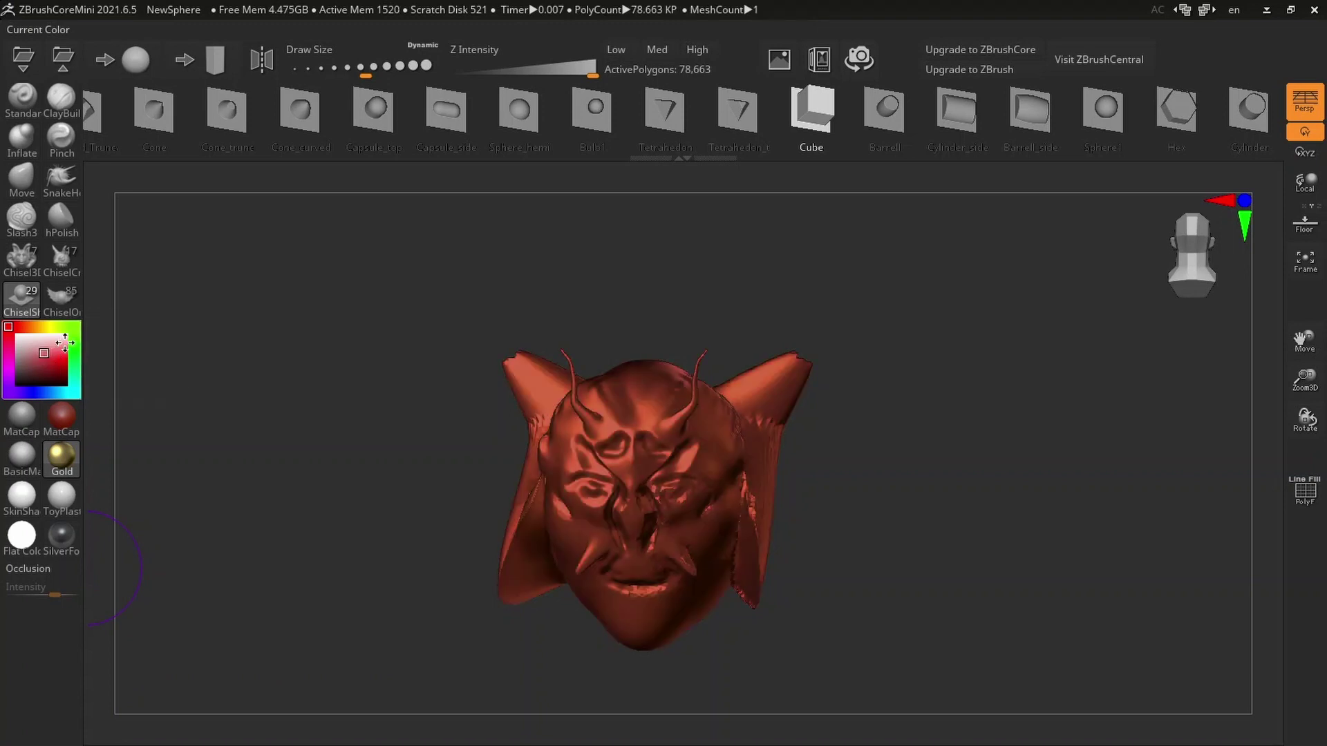
mouse_move(20, 326)
mouse_down()
mouse_move(52, 327)
mouse_move(14, 340)
mouse_up()
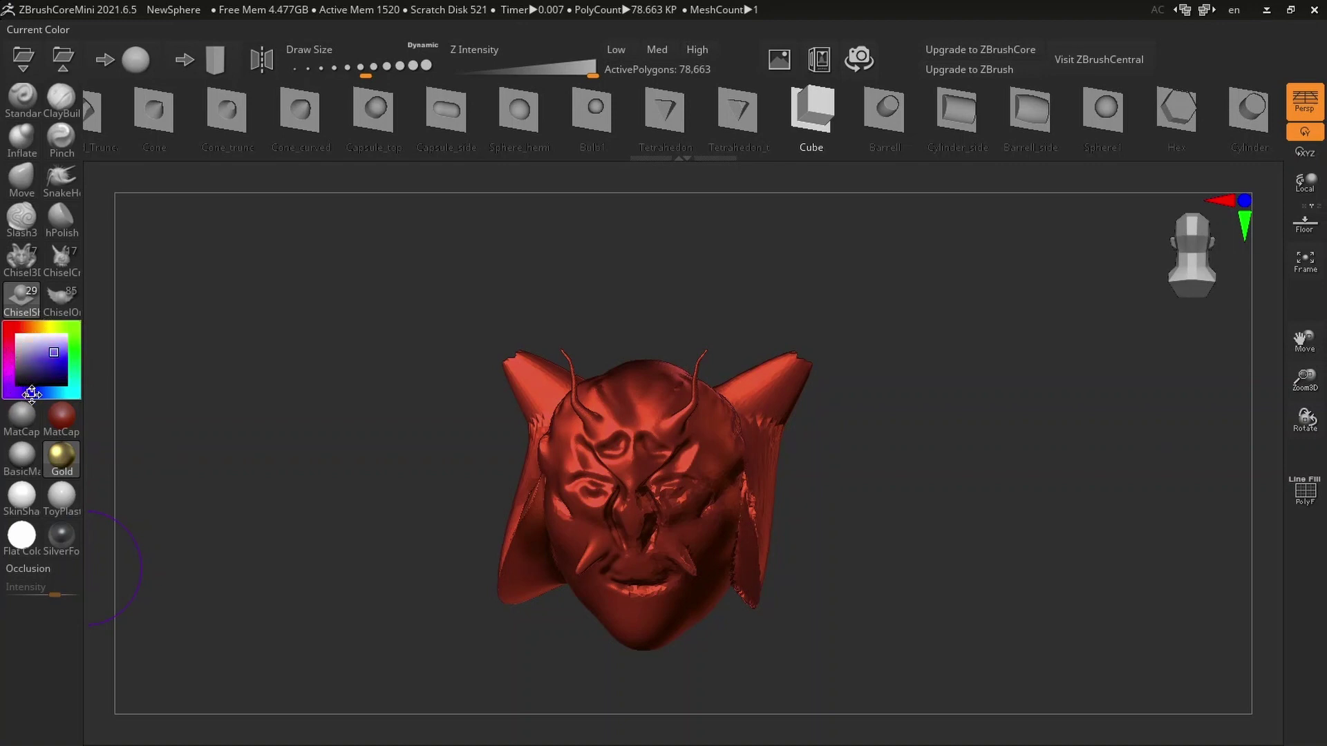
drag(31, 394, 30, 392)
drag(220, 301, 227, 451)
Turn on Occlusion and set its intensity to 74
click(28, 568)
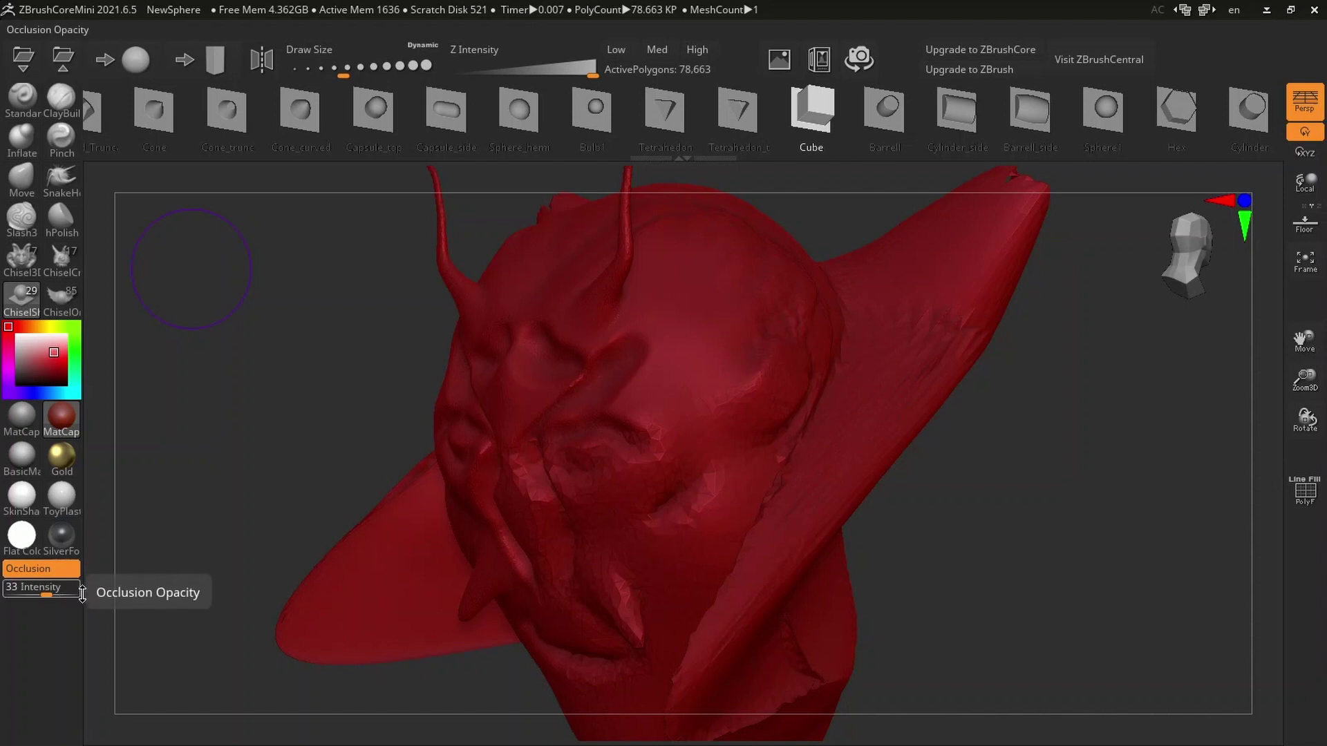
click(62, 593)
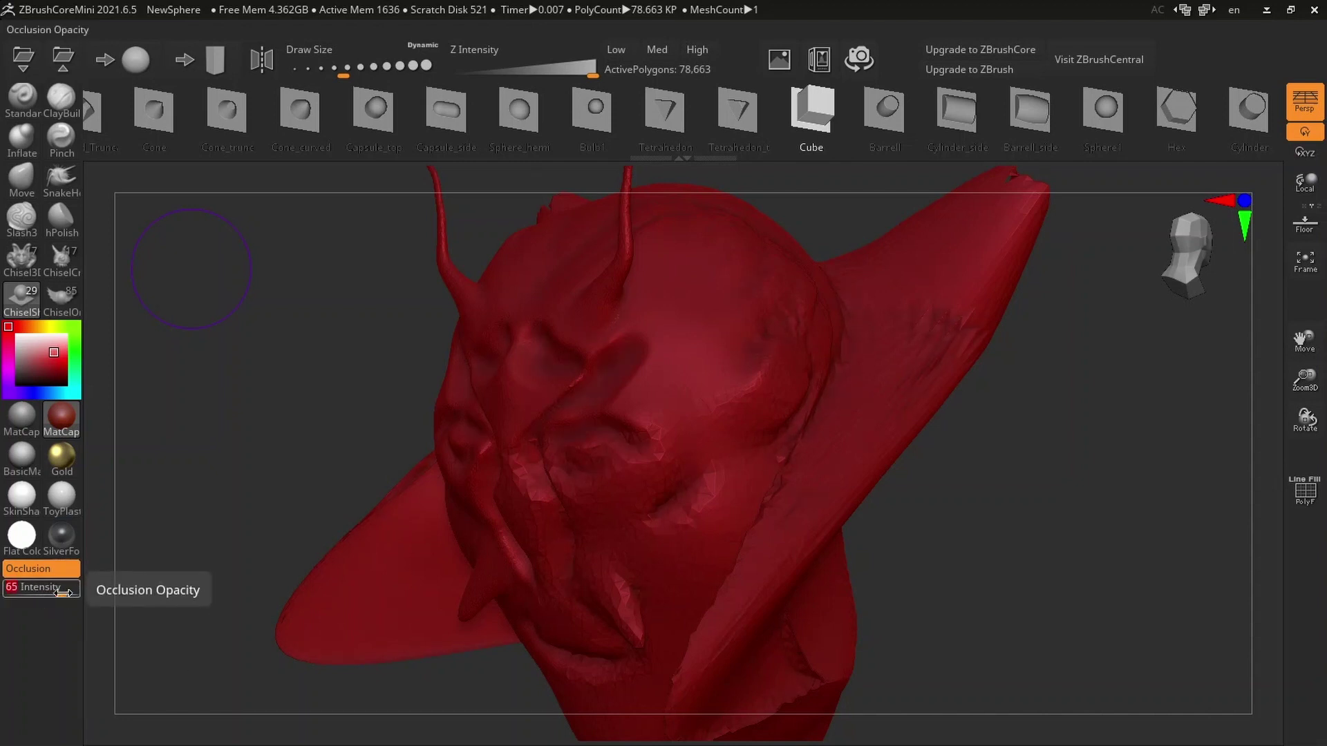
text(74)
key(Return)
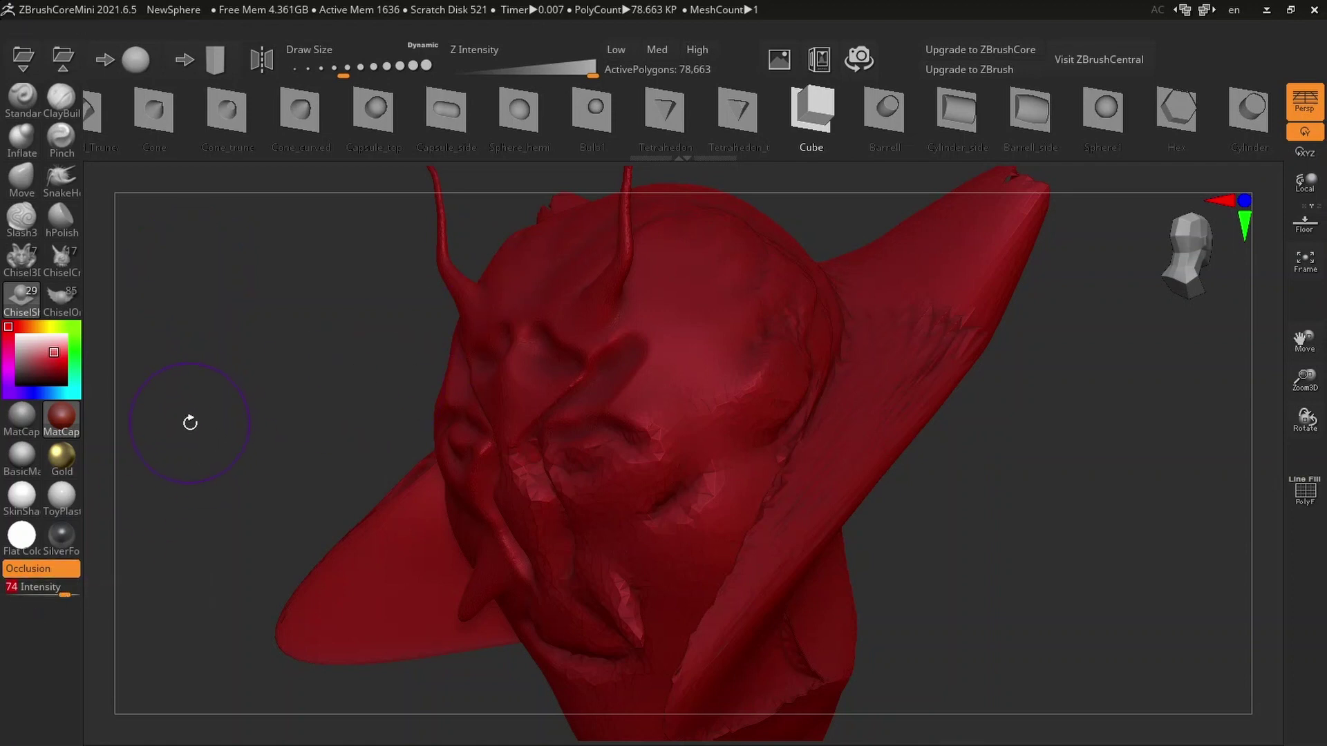
Try the white SkinShade material on the head, switch to MatCap Red Wax and inspect the shading
click(22, 494)
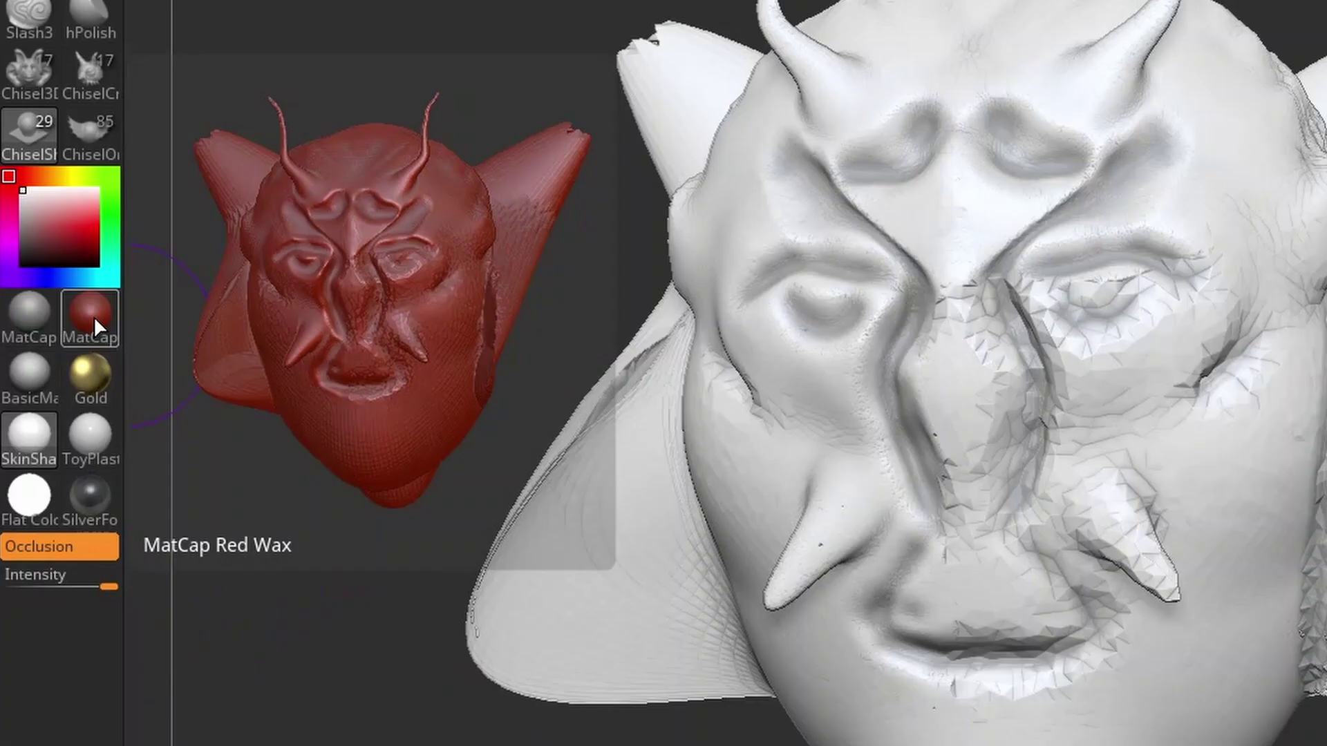
click(93, 316)
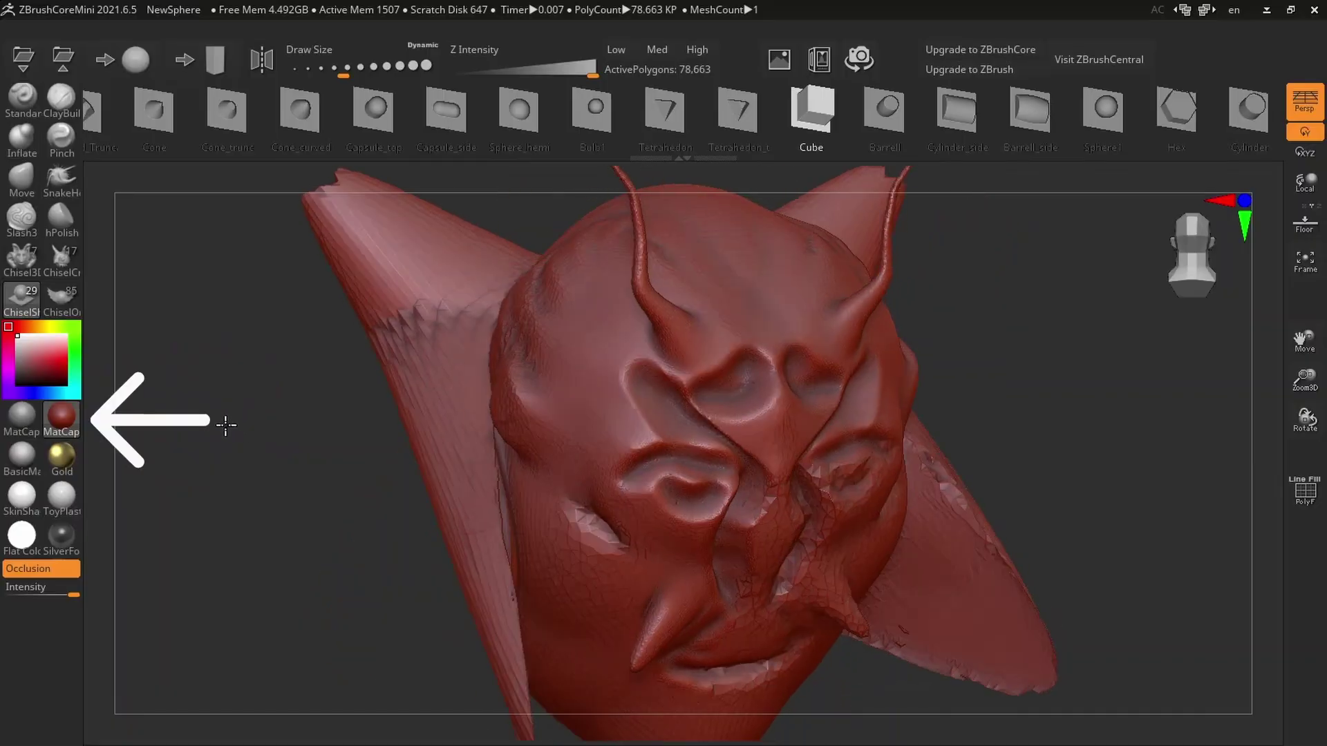
drag(226, 425, 202, 446)
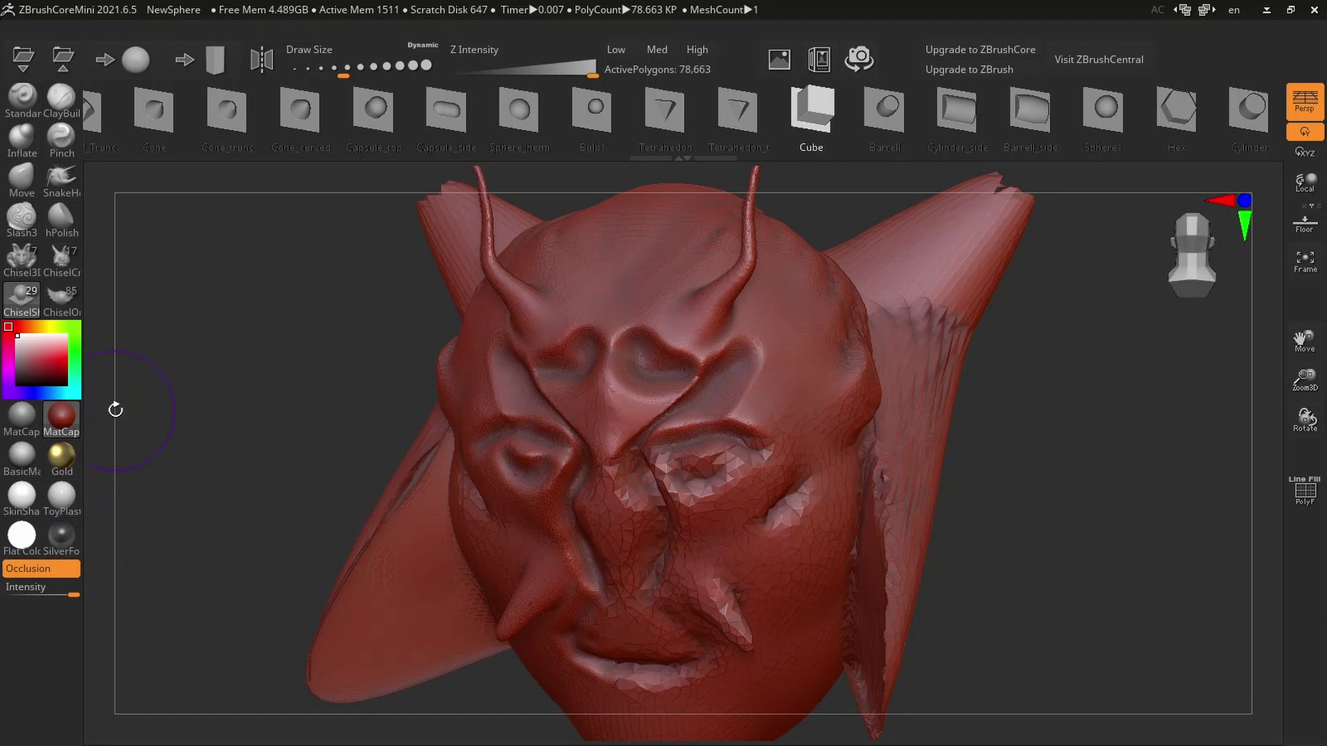
mouse_move(310, 341)
mouse_down()
mouse_move(362, 344)
mouse_move(320, 376)
mouse_move(275, 374)
mouse_move(295, 385)
mouse_move(302, 373)
mouse_move(138, 360)
mouse_up()
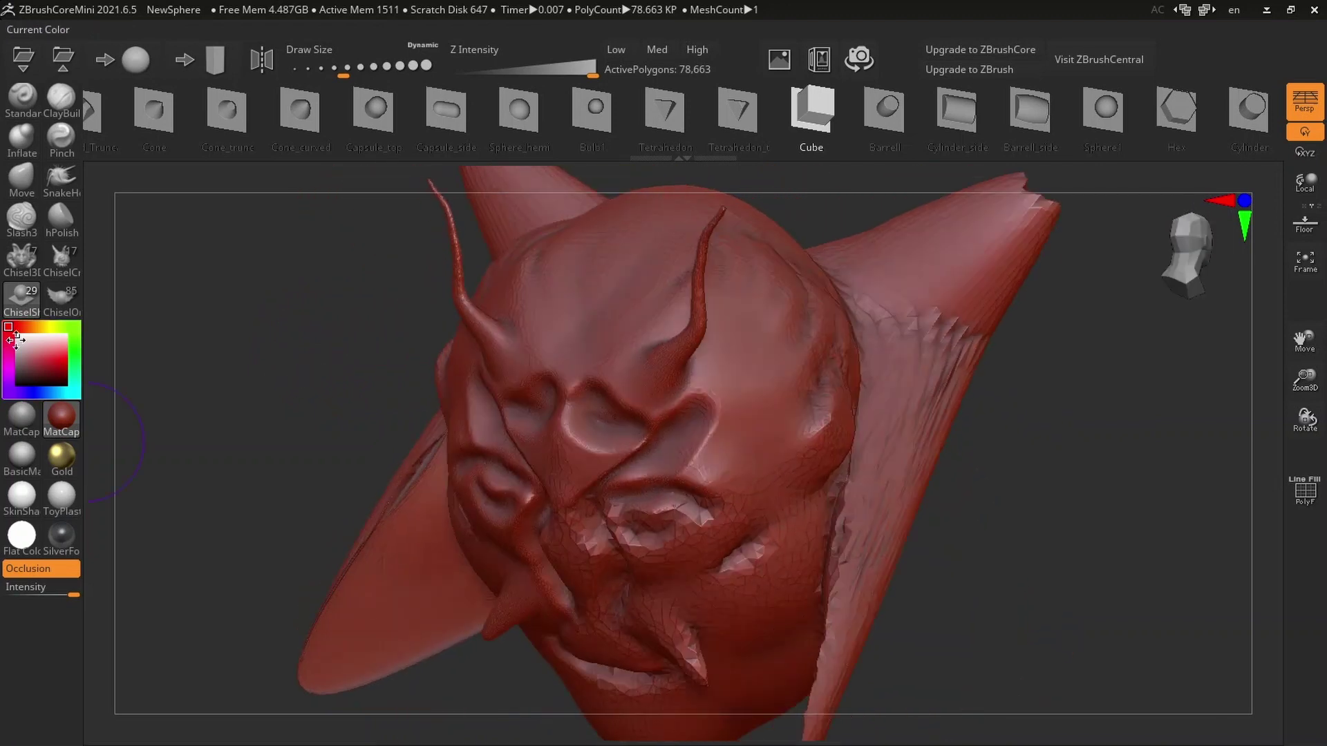
Tint the wax head a deeper red and change its material to Gold
click(43, 358)
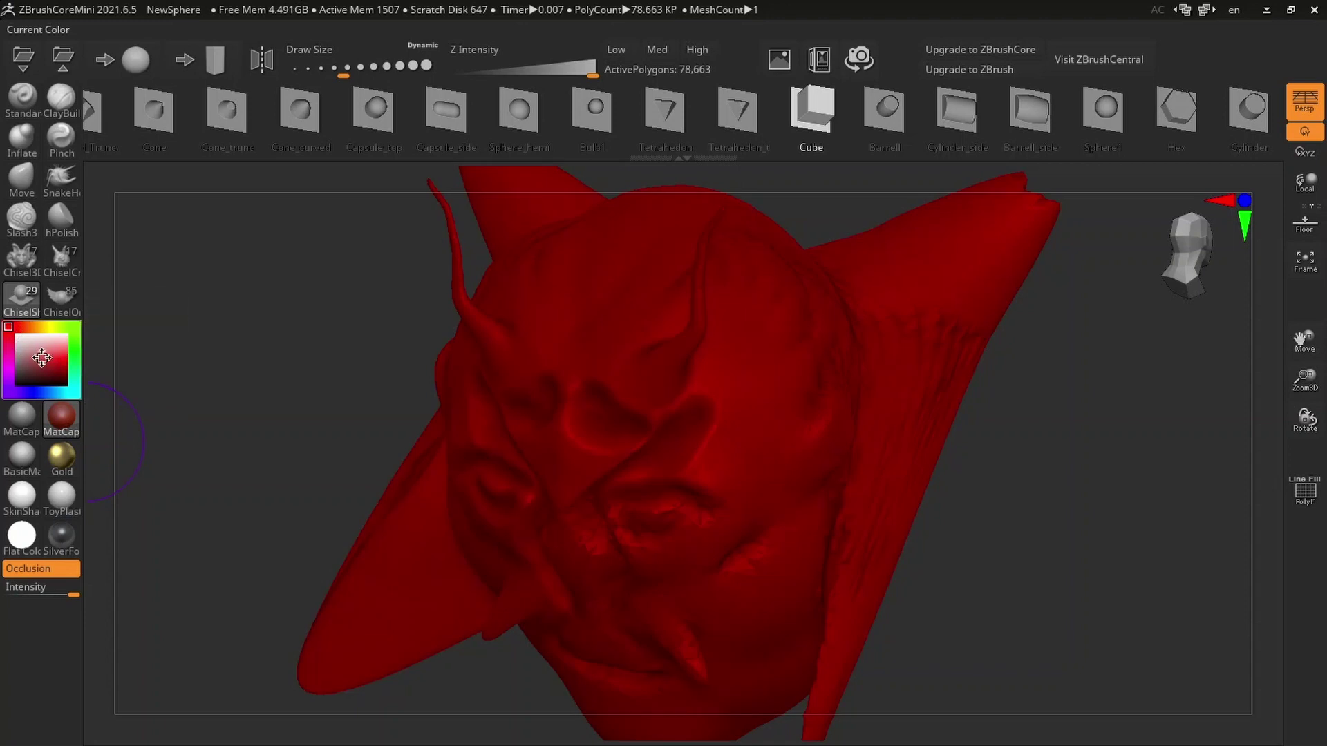
mouse_move(194, 391)
mouse_down()
mouse_move(235, 349)
mouse_move(184, 370)
mouse_move(168, 438)
mouse_move(178, 429)
mouse_move(111, 456)
mouse_up()
click(62, 472)
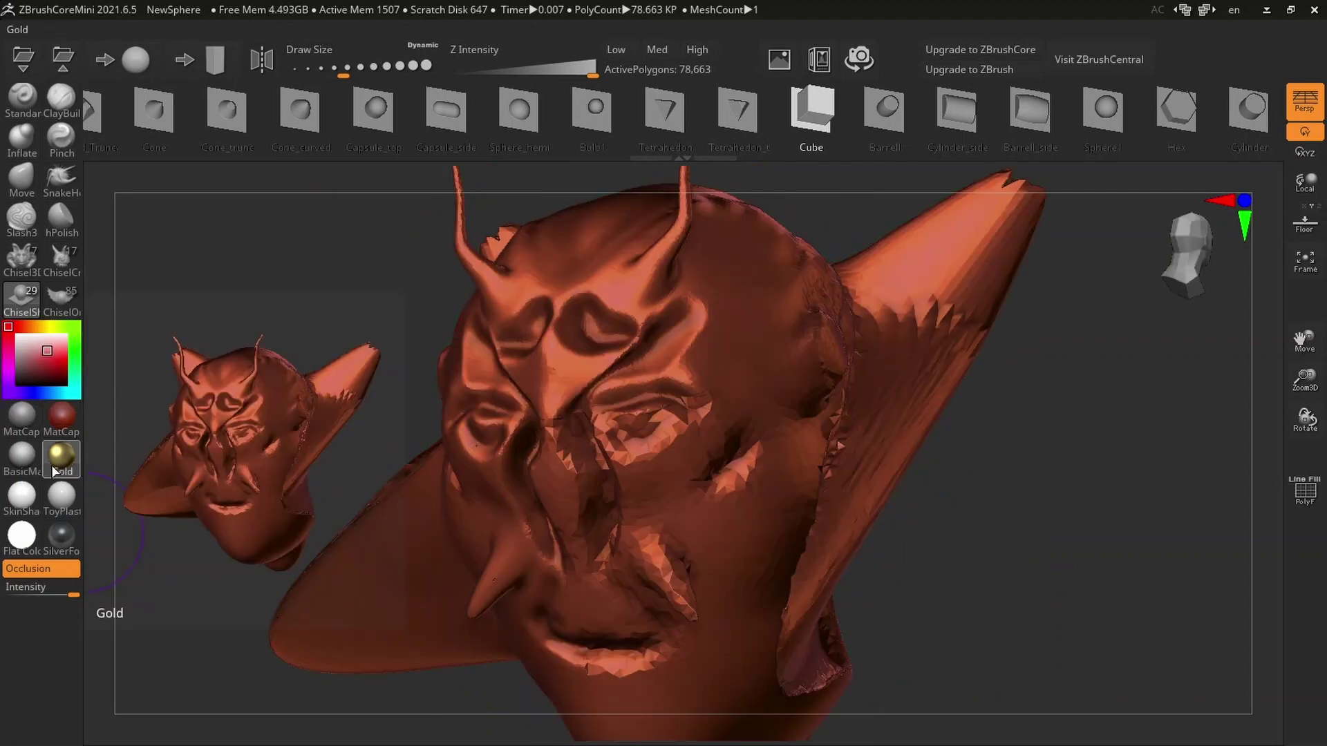
Change the head's color to yellow and give it the ToyPlastic material
click(46, 328)
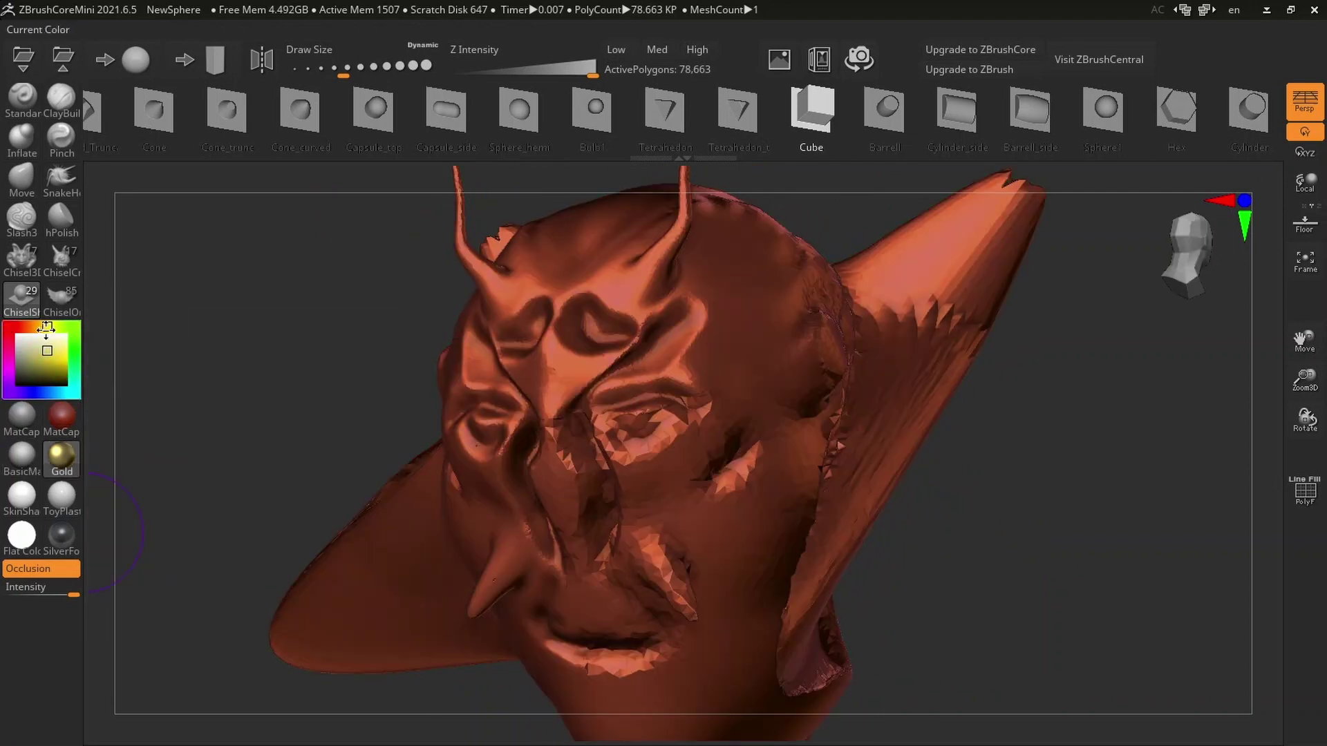
drag(293, 350, 172, 359)
click(31, 423)
click(61, 498)
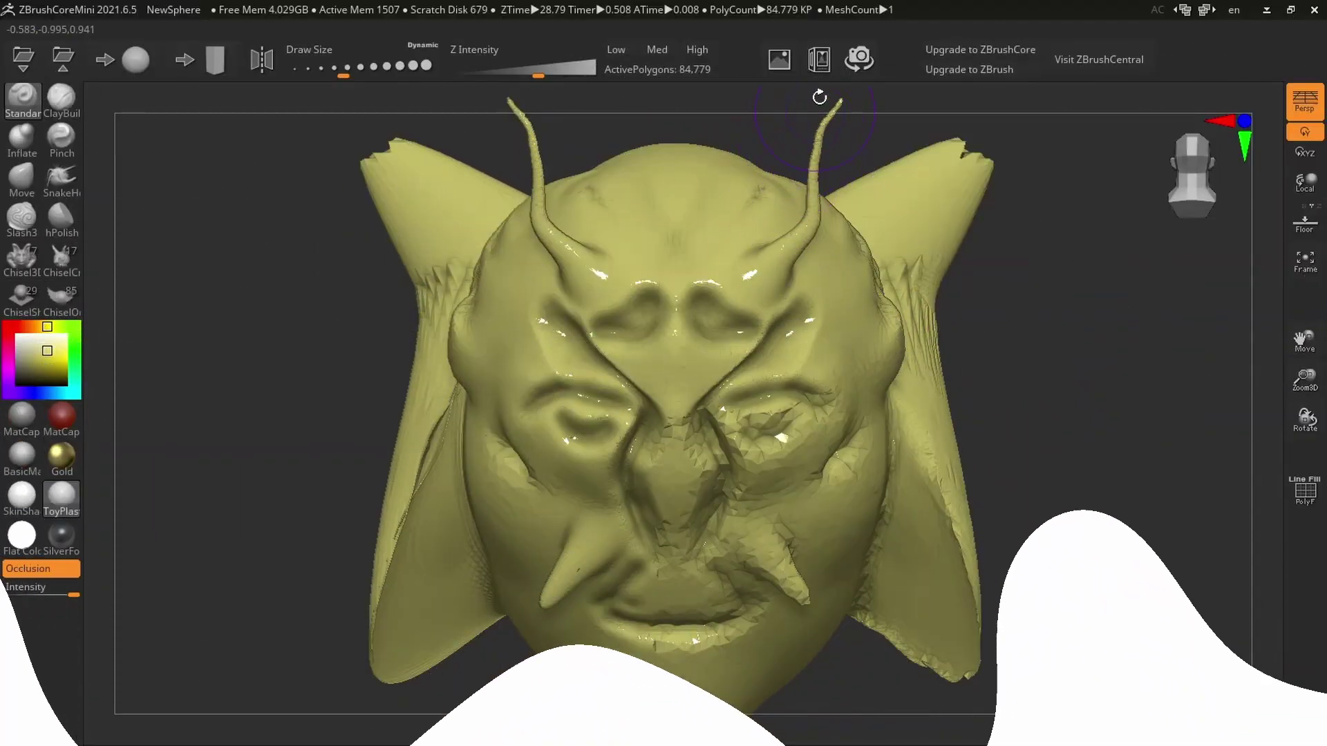
Export the finished head for 3D printing as an OBJ file named 3DPrint
click(822, 50)
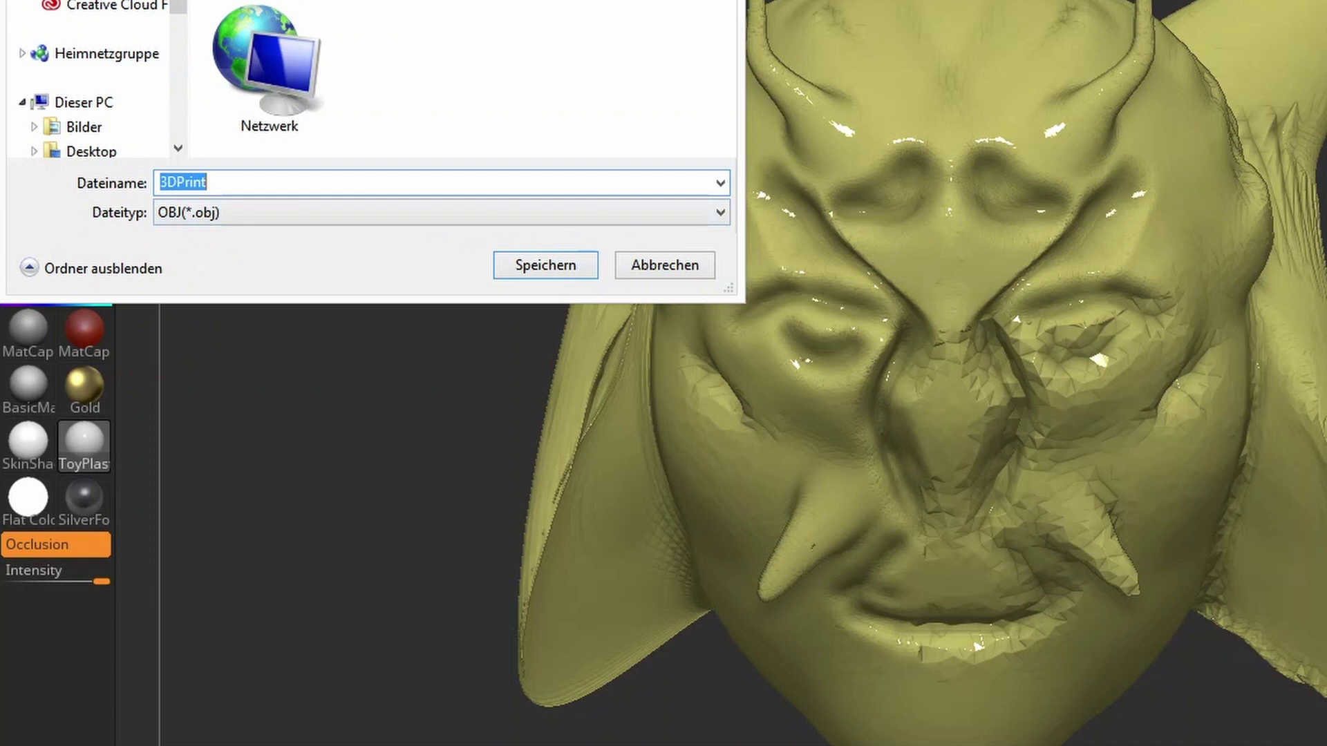
click(575, 267)
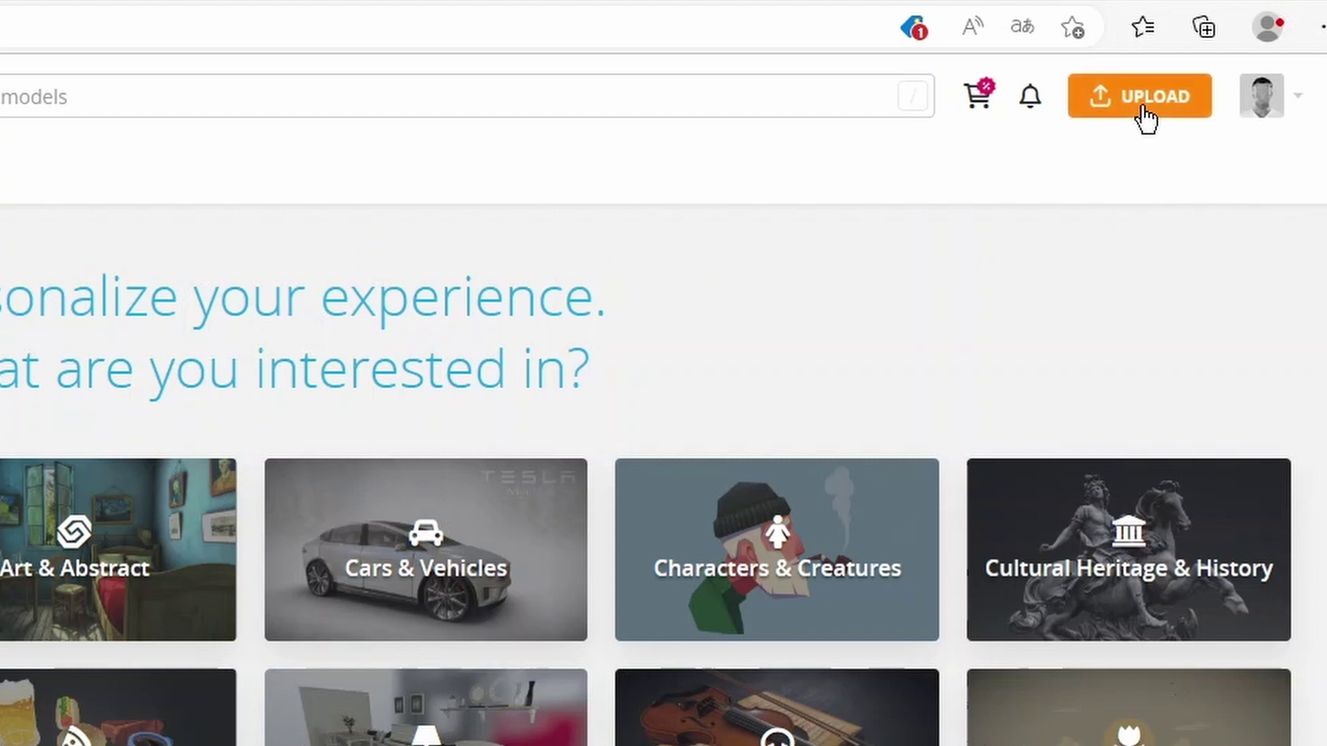
Switch to Sketchfab in the browser and upload 3DPrint.obj from the desktop as a new model
click(1179, 114)
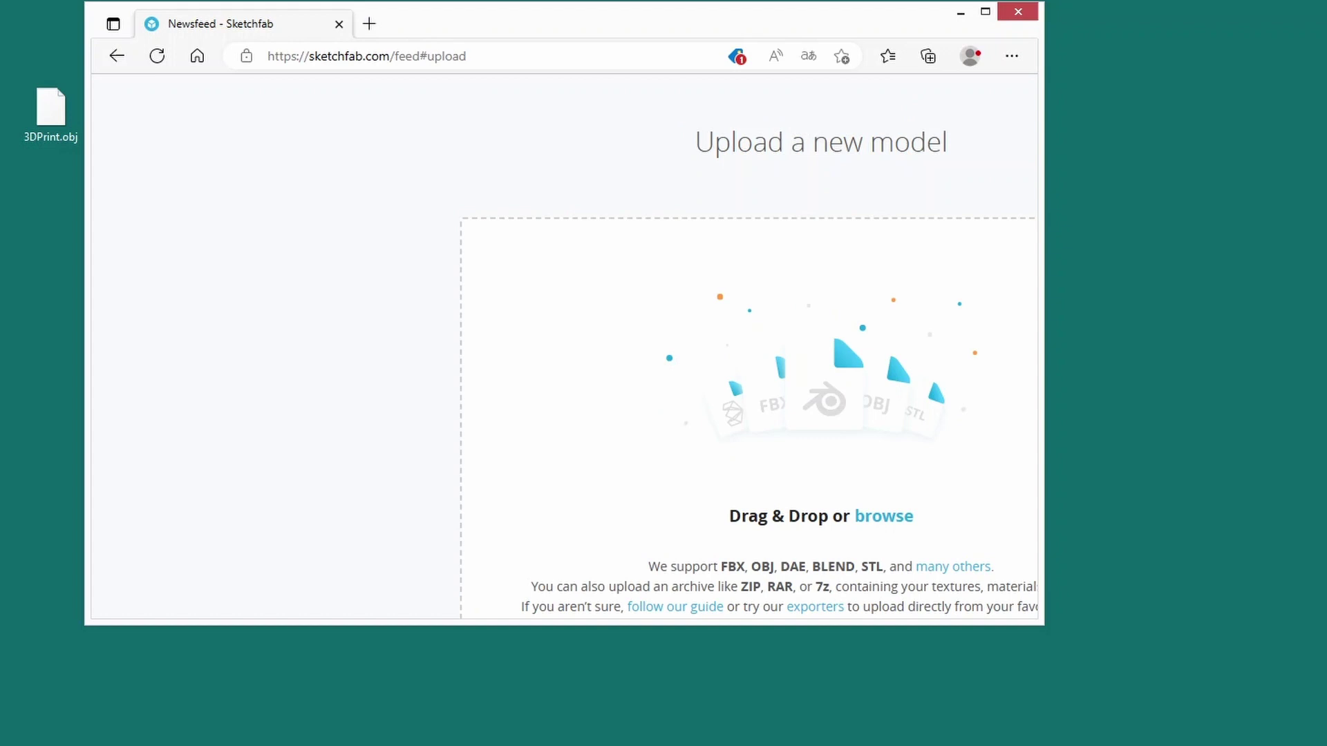
drag(39, 102, 420, 354)
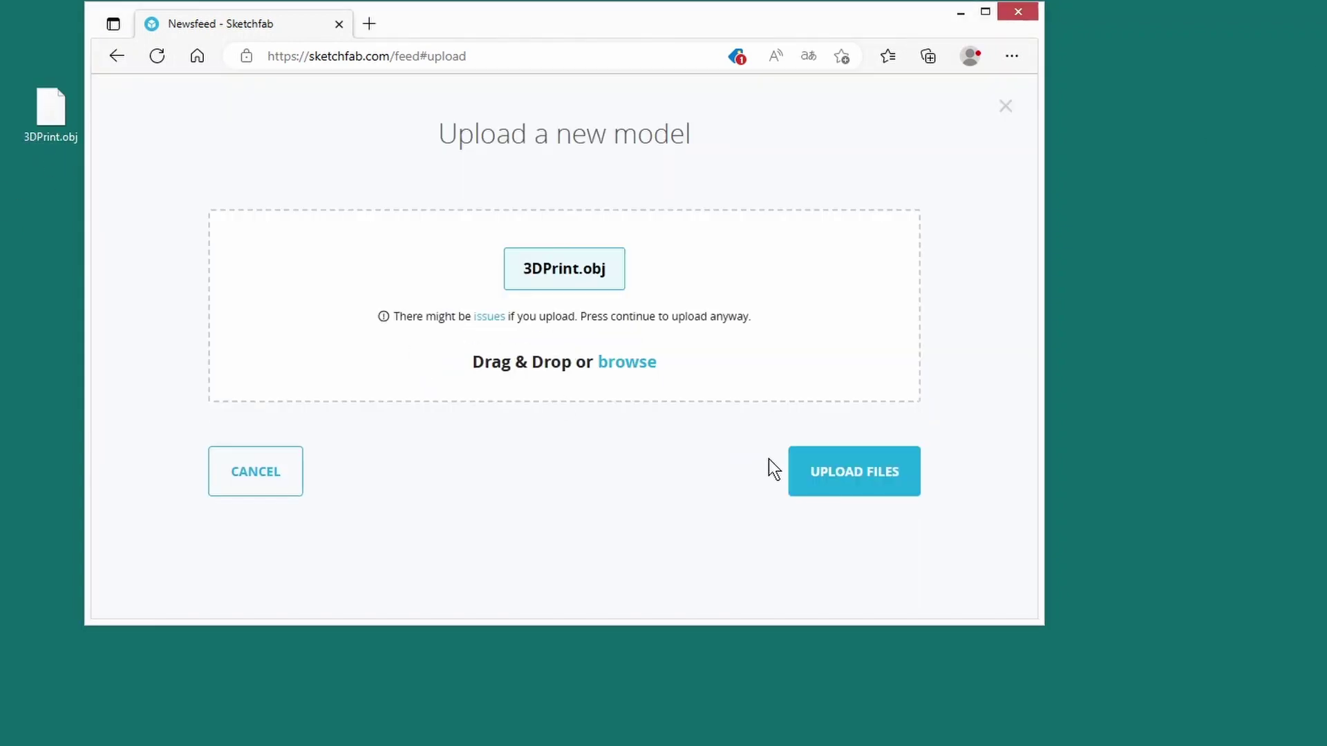
click(889, 476)
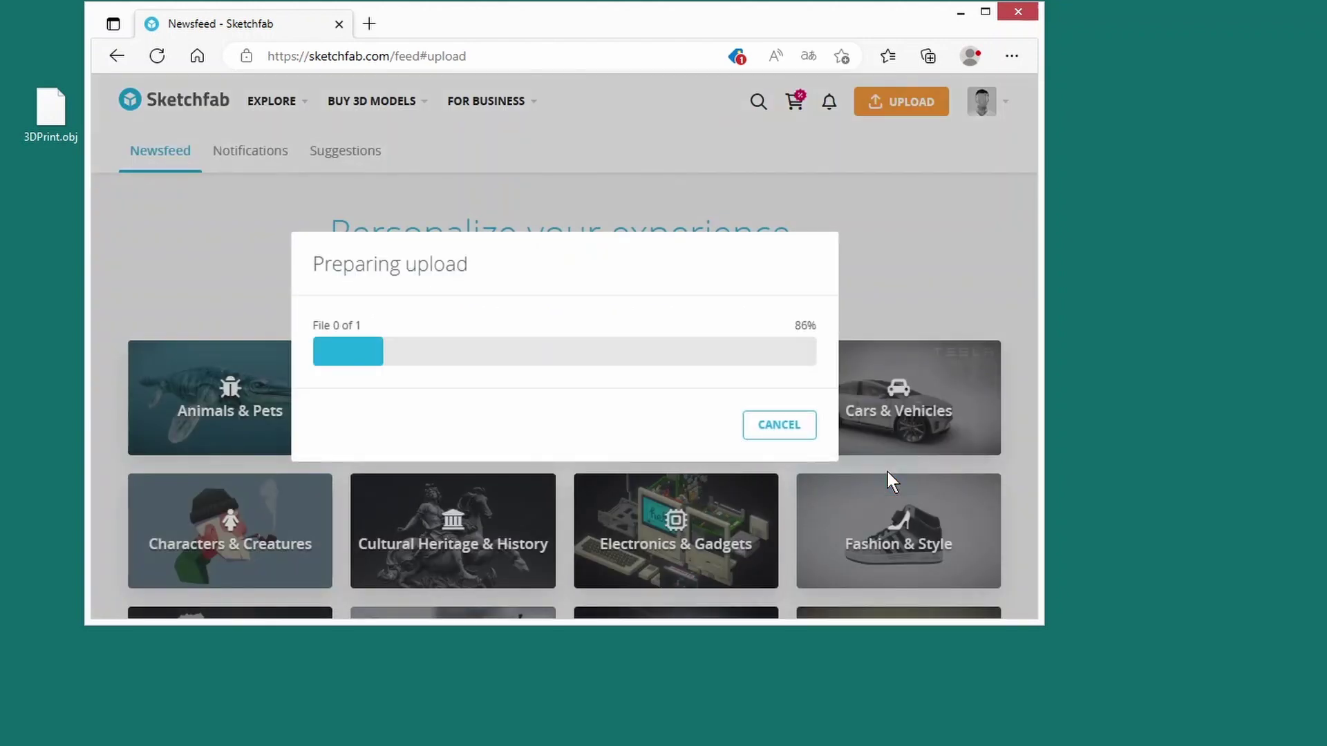
Publish the uploaded model with downloads set to No and rotate it in the online 3D viewer
click(986, 11)
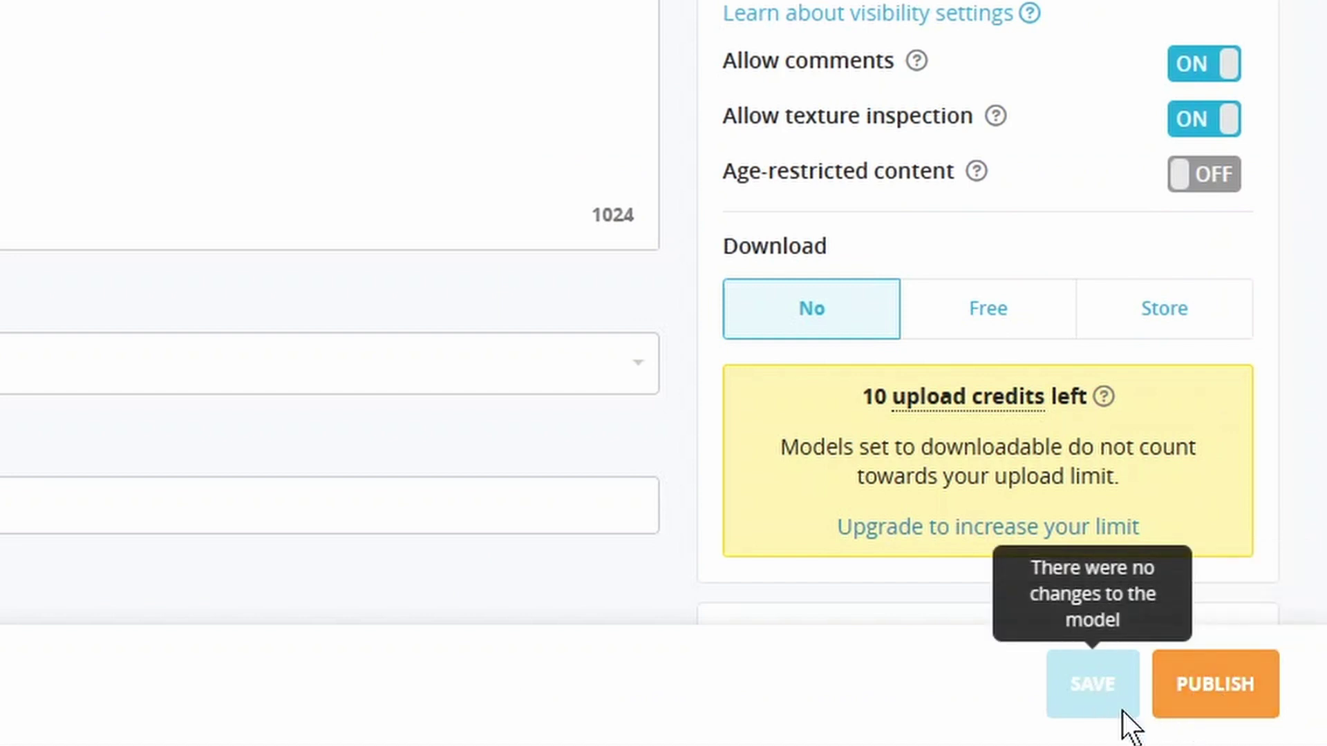
click(1228, 704)
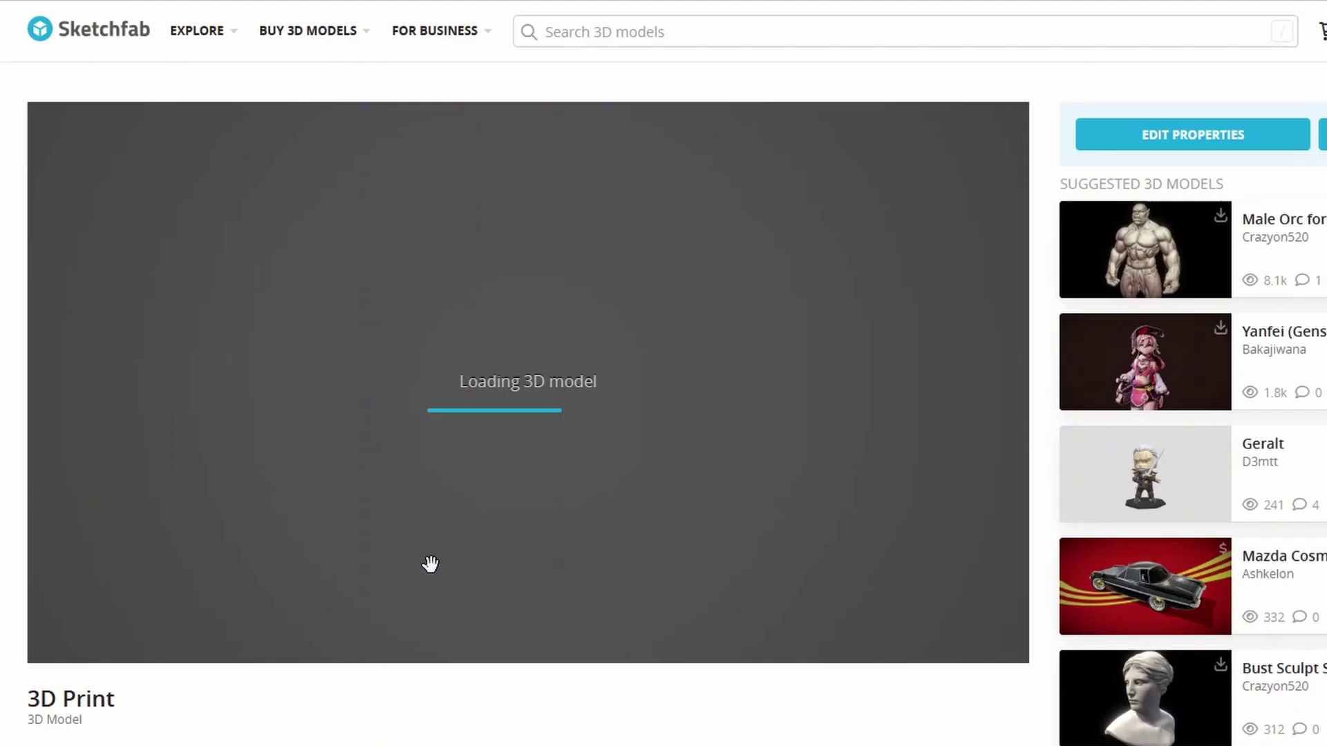
drag(502, 436, 927, 317)
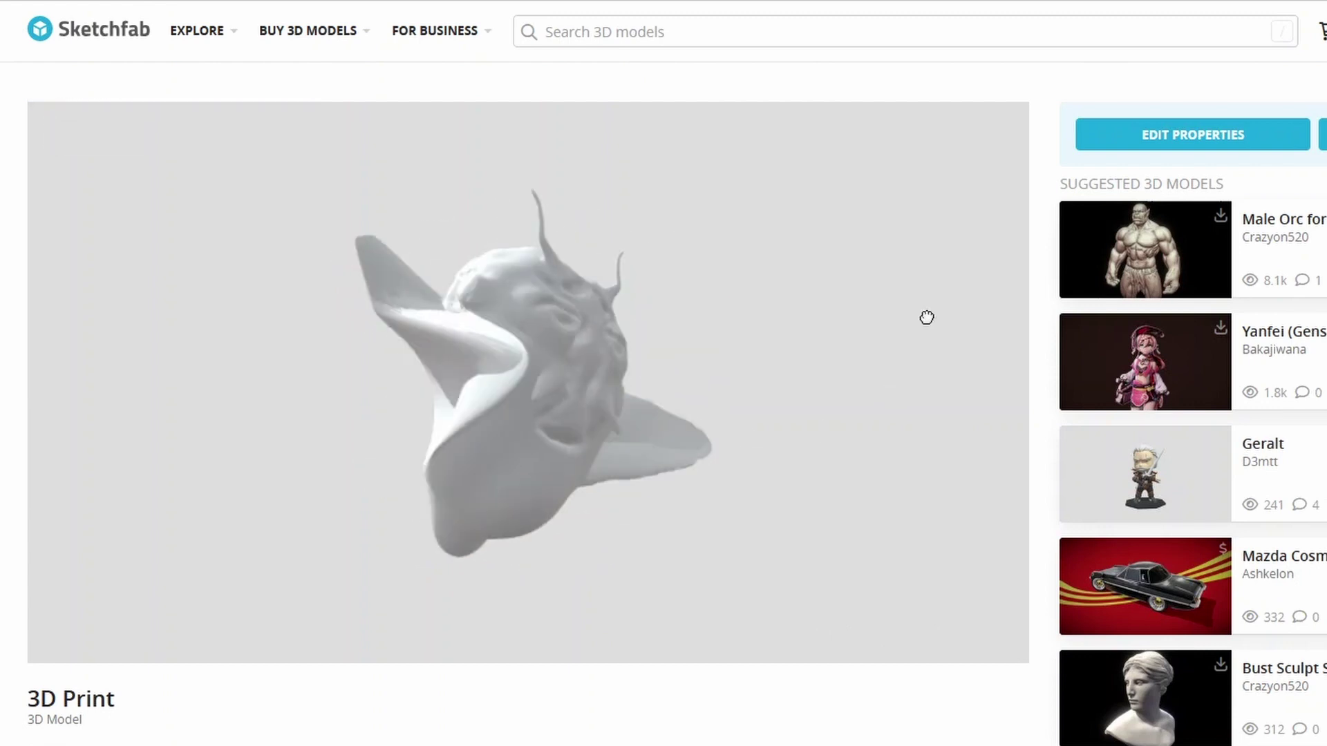